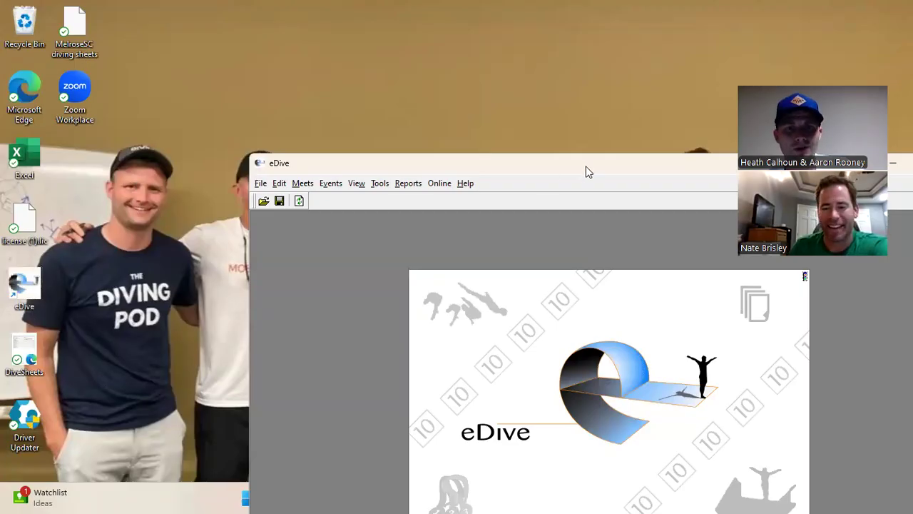
Move the eDive splash window up-left, then back down and to the left on the desktop
{"action": "left_click_drag", "start_coordinate": [587, 172], "coordinate": [438, 38]}
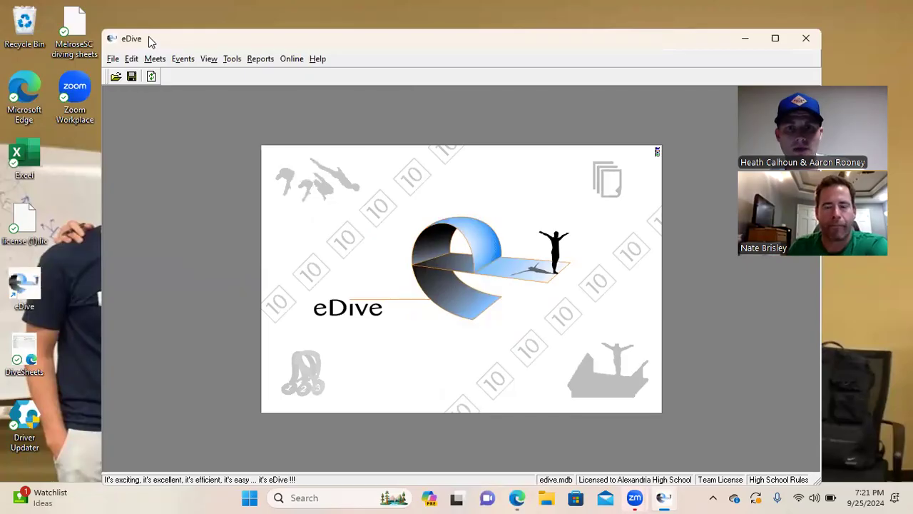
{"action": "left_click_drag", "start_coordinate": [150, 42], "coordinate": [114, 117]}
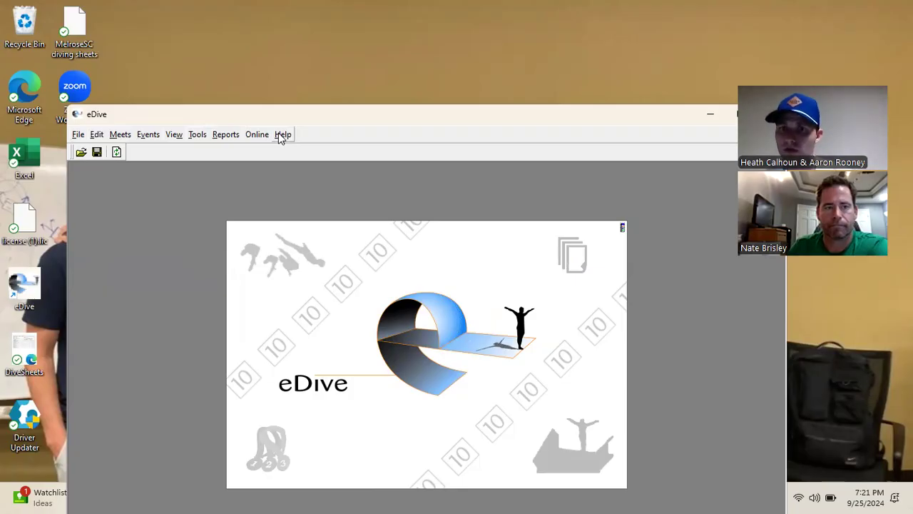
Start a new meet through File > Add/Create a Meet and name it 'Boardroom test'
{"action": "left_click", "coordinate": [79, 135]}
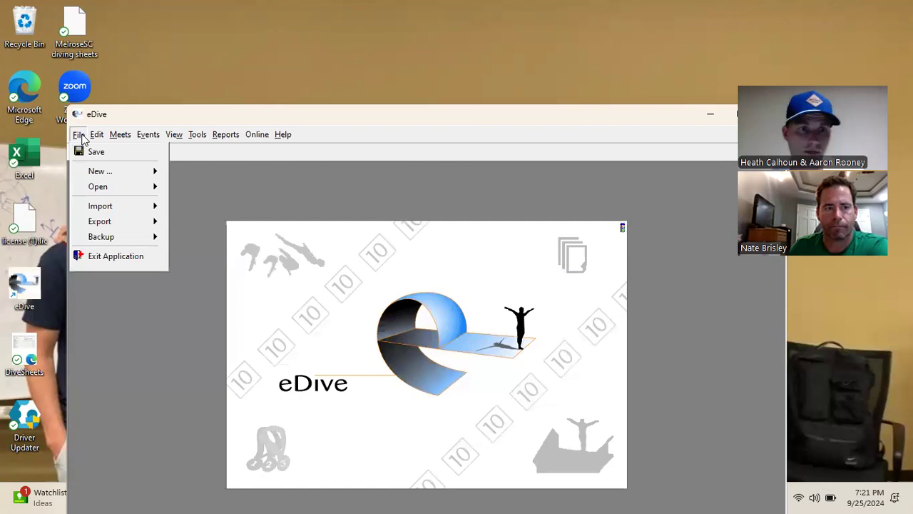
{"action": "mouse_move", "coordinate": [91, 174]}
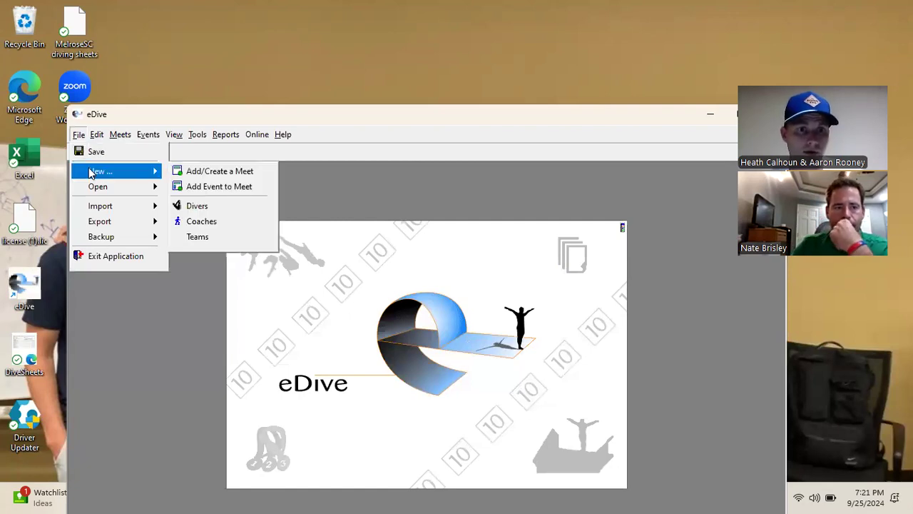
{"action": "left_click", "coordinate": [210, 173]}
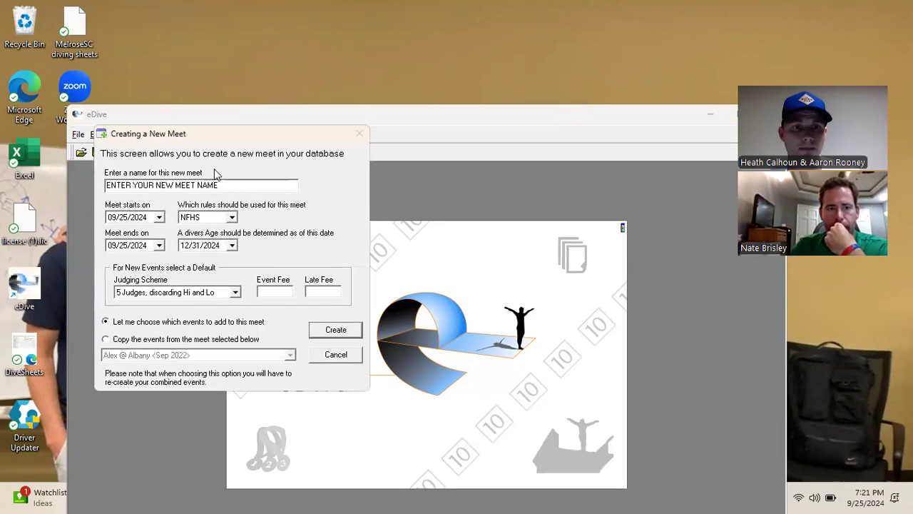
{"action": "left_click_drag", "start_coordinate": [229, 184], "coordinate": [92, 186]}
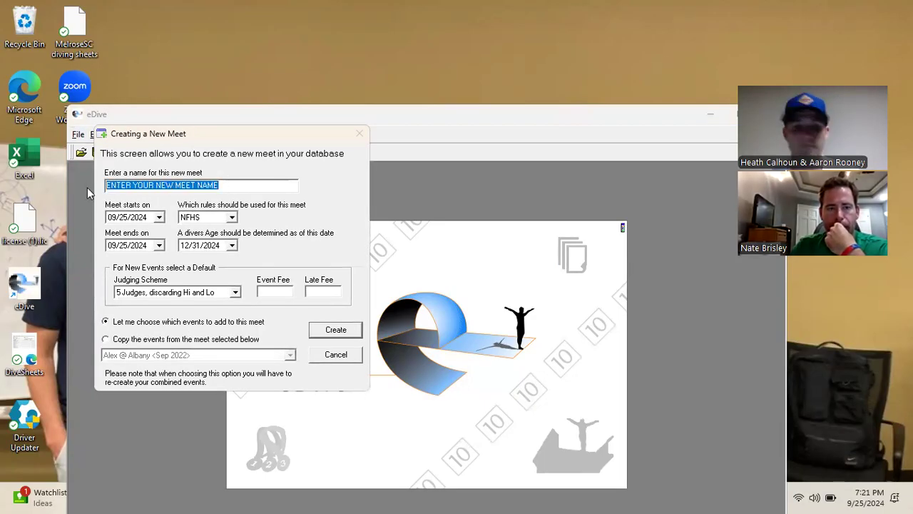
{"action": "type", "text": "B"}
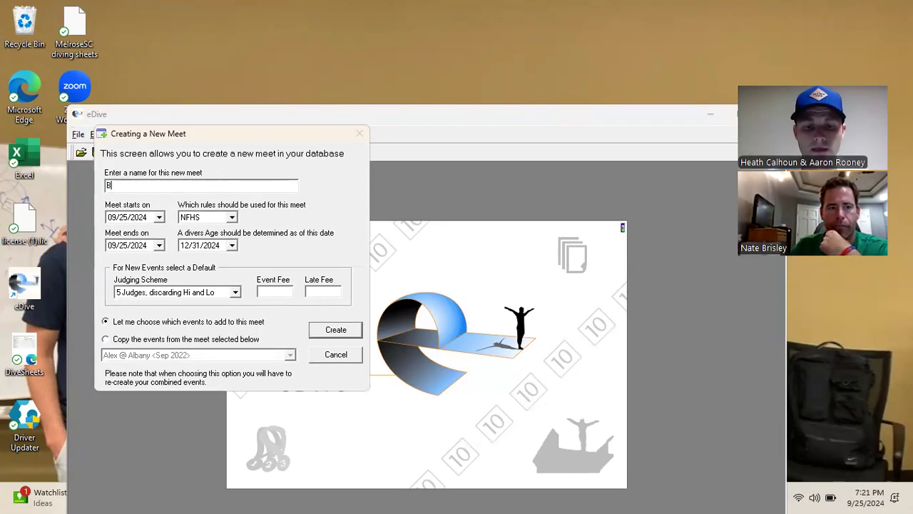
{"action": "type", "text": "oardroom text"}
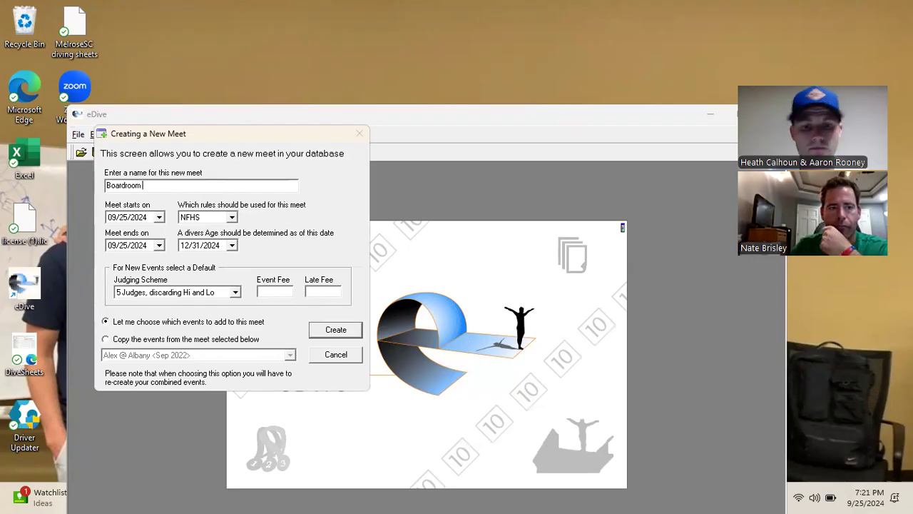
{"action": "key", "text": "BackSpace"}
{"action": "key", "text": "BackSpace"}
{"action": "type", "text": "st"}
{"action": "left_click", "coordinate": [124, 217]}
{"action": "left_click", "coordinate": [207, 218]}
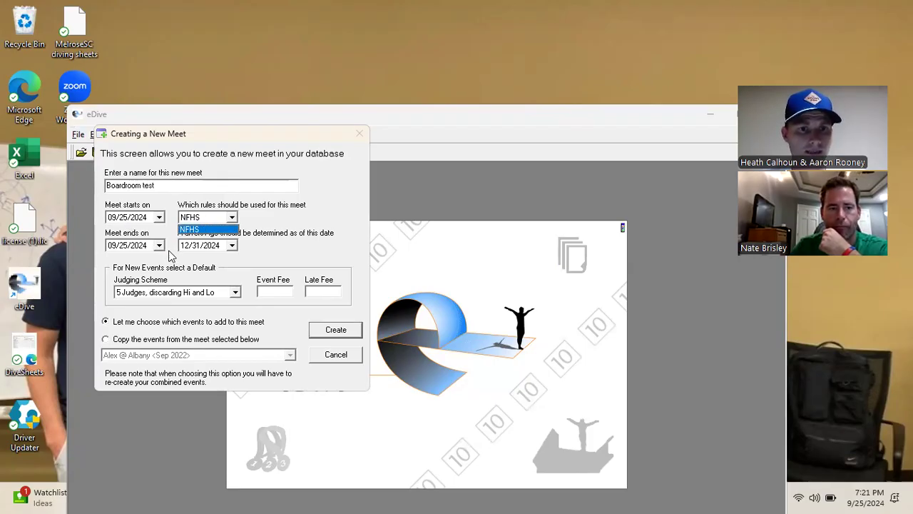
Keep NFHS as the meet rules and choose 3 Judges as the judging scheme
{"action": "left_click", "coordinate": [272, 254]}
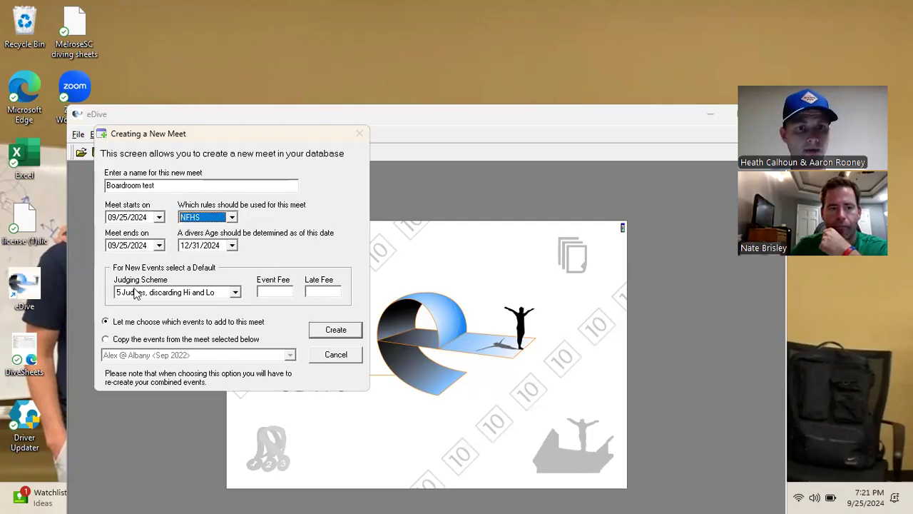
{"action": "left_click", "coordinate": [235, 292]}
{"action": "scroll", "coordinate": [192, 314], "scroll_direction": "up", "scroll_amount": 1}
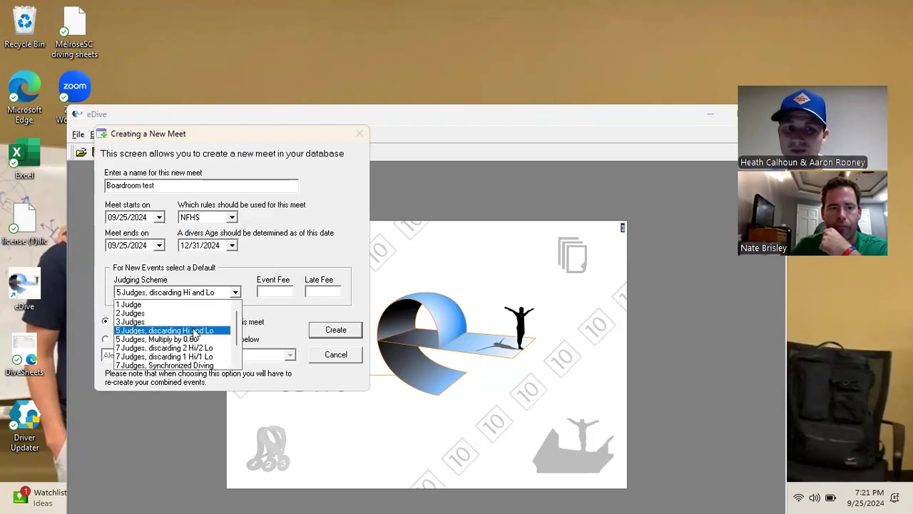
{"action": "left_click", "coordinate": [151, 322]}
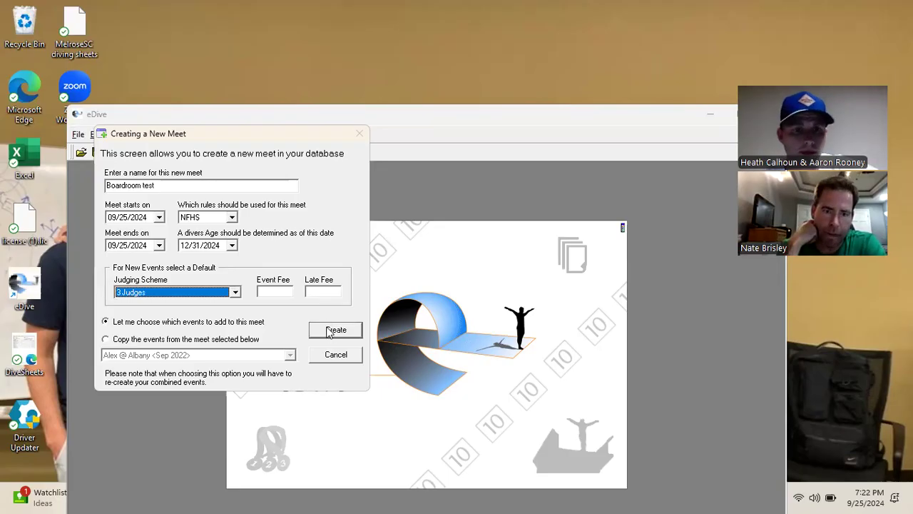
Review the judging scheme options, keep 3 Judges, and create the meet
{"action": "left_click", "coordinate": [233, 293]}
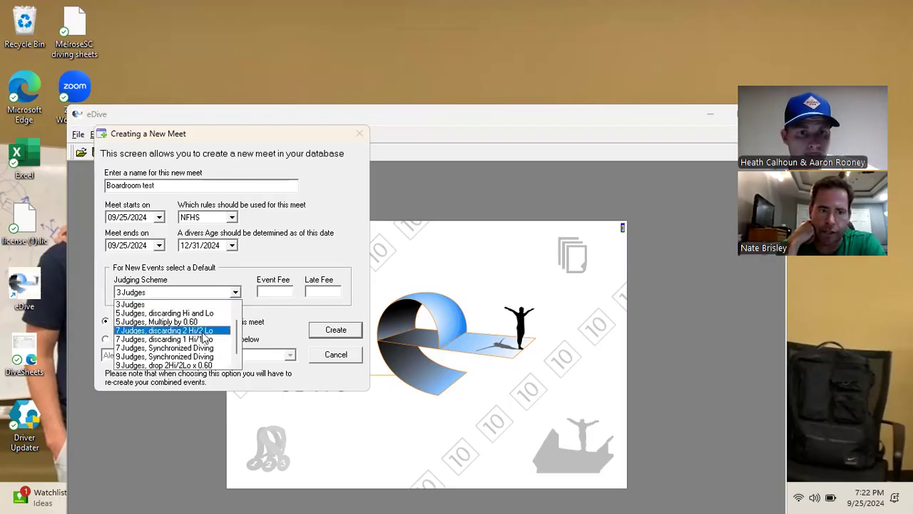
{"action": "scroll", "coordinate": [209, 333], "scroll_direction": "up", "scroll_amount": 1}
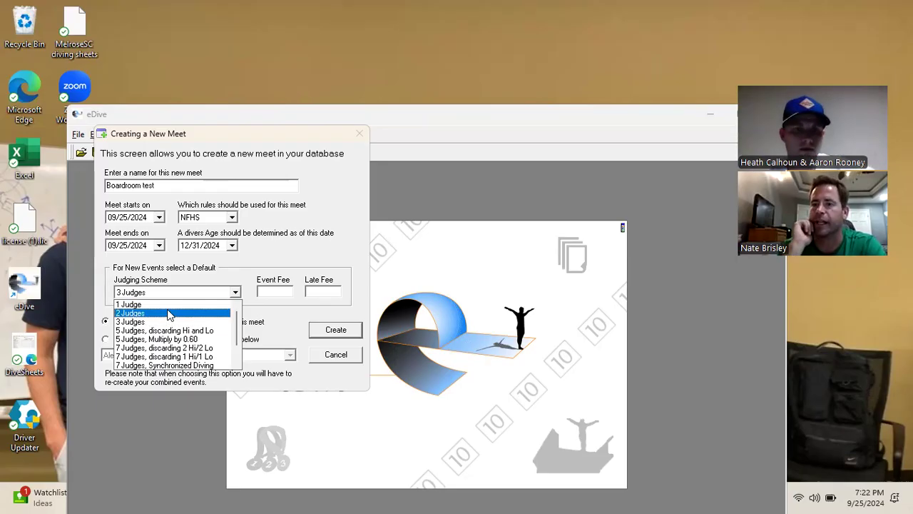
{"action": "scroll", "coordinate": [169, 317], "scroll_direction": "down", "scroll_amount": 1}
{"action": "scroll", "coordinate": [169, 311], "scroll_direction": "up", "scroll_amount": 1}
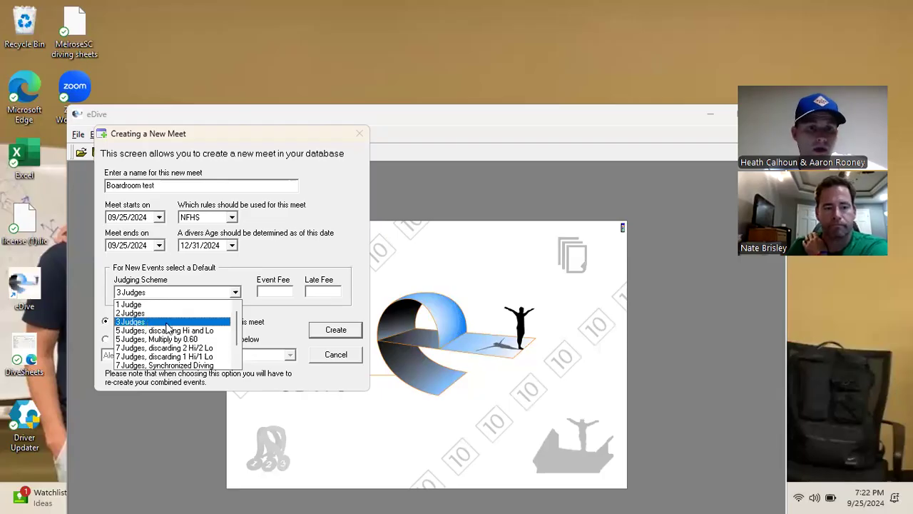
{"action": "scroll", "coordinate": [166, 327], "scroll_direction": "down", "scroll_amount": 1}
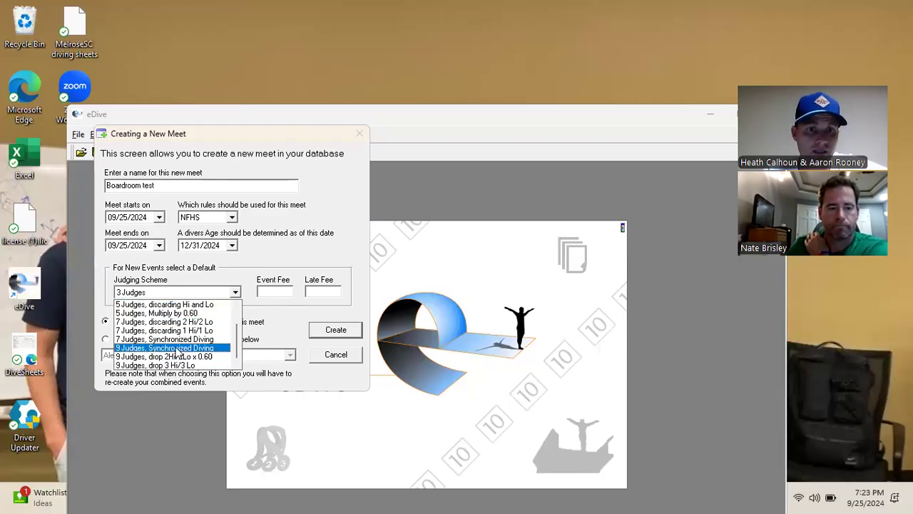
{"action": "scroll", "coordinate": [182, 351], "scroll_direction": "up", "scroll_amount": 1}
{"action": "scroll", "coordinate": [160, 328], "scroll_direction": "up", "scroll_amount": 1}
{"action": "left_click", "coordinate": [139, 323]}
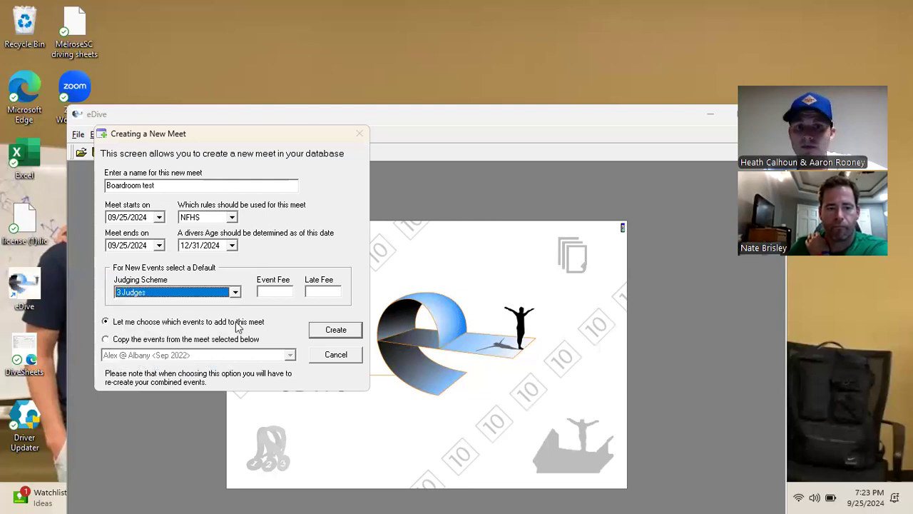
{"action": "left_click", "coordinate": [329, 332]}
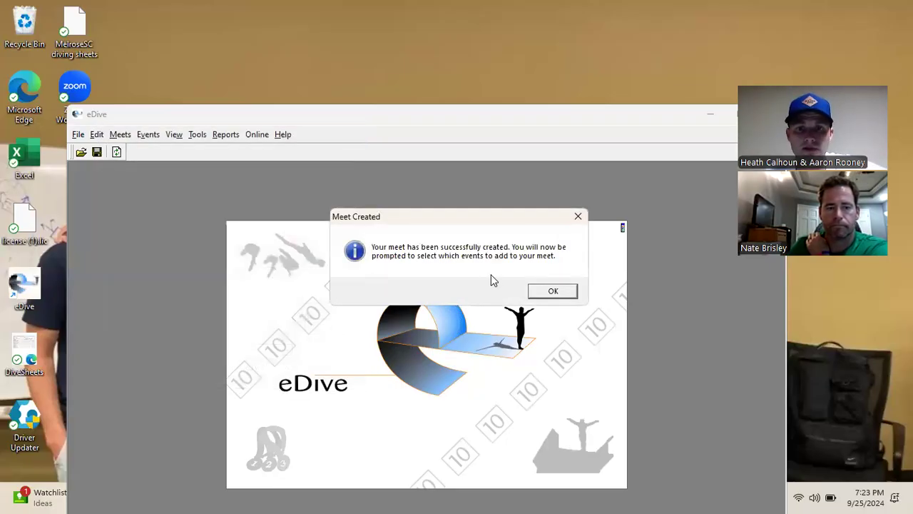
Acknowledge the Meet Created message and select 'Boys 6 Dives (1v 5o - Front req) 1M'
{"action": "left_click", "coordinate": [553, 291]}
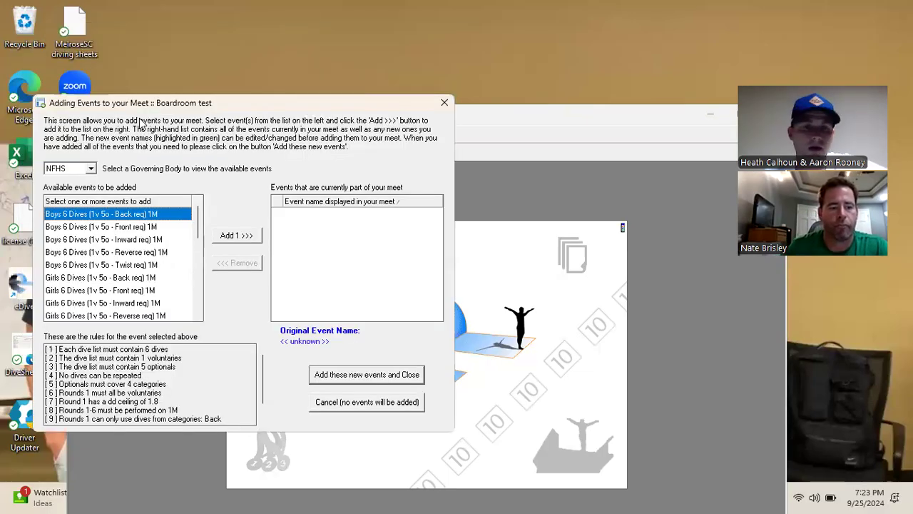
{"action": "left_click", "coordinate": [70, 228]}
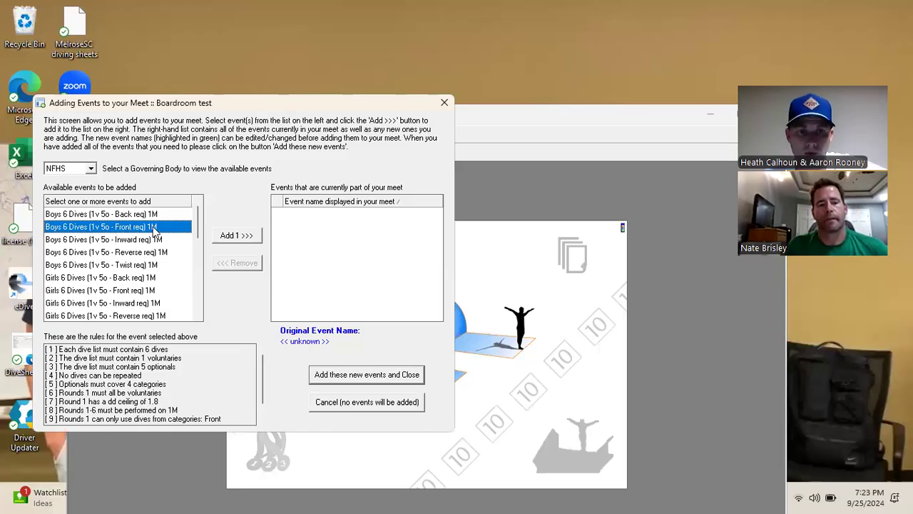
Add the Boys 6 Dives 1M event to the meet as HIGH SCHOOL BOYS VARSITY
{"action": "left_click", "coordinate": [236, 237]}
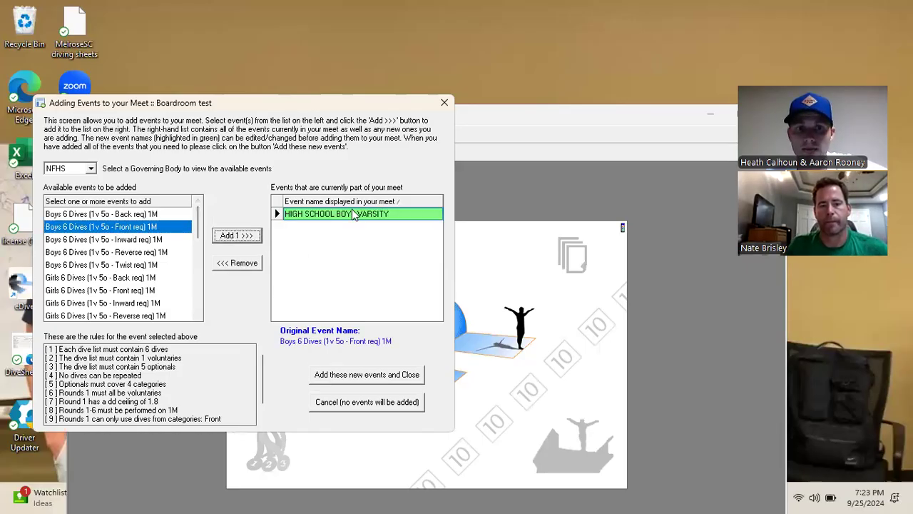
{"action": "mouse_move", "coordinate": [289, 214]}
{"action": "left_mouse_down"}
{"action": "mouse_move", "coordinate": [393, 214]}
{"action": "mouse_move", "coordinate": [284, 216]}
{"action": "left_mouse_up"}
{"action": "left_click", "coordinate": [398, 213]}
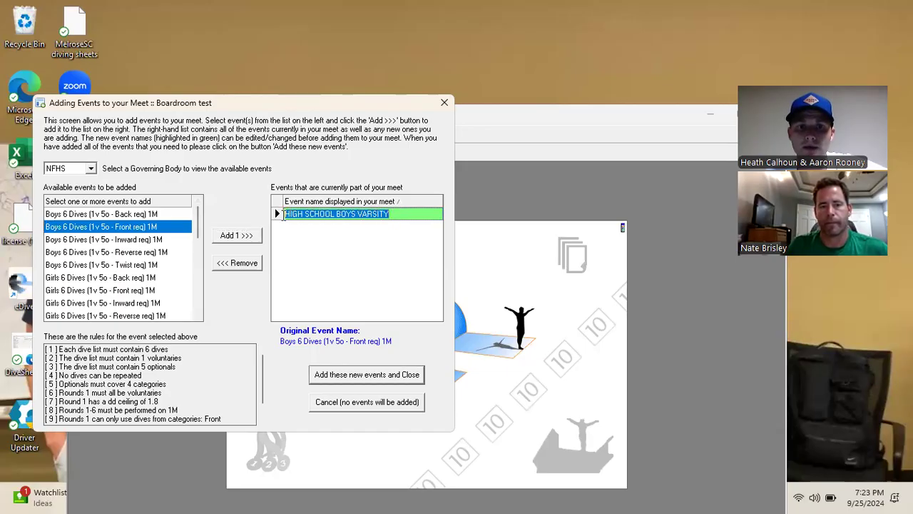
{"action": "left_click", "coordinate": [330, 244]}
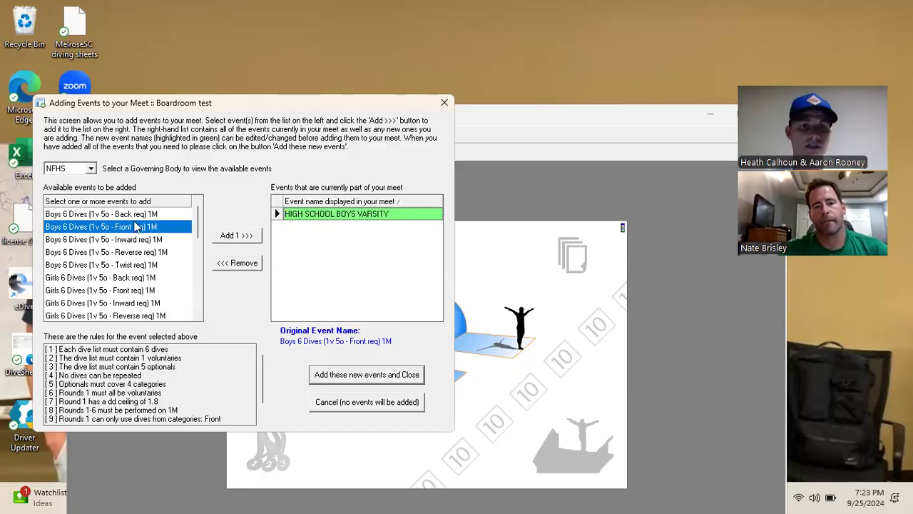
Add and remove a duplicate varsity event, then save the events and confirm
{"action": "left_click", "coordinate": [232, 235]}
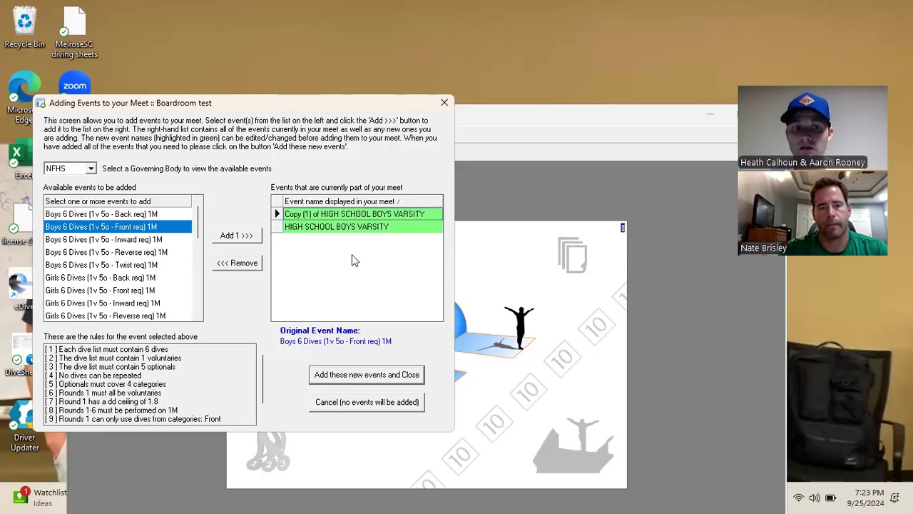
{"action": "left_click", "coordinate": [278, 215]}
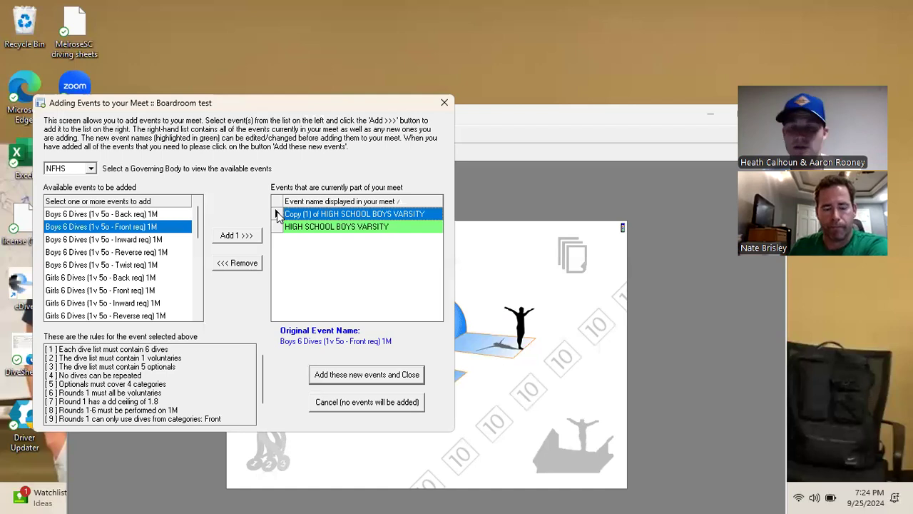
{"action": "left_click", "coordinate": [240, 267]}
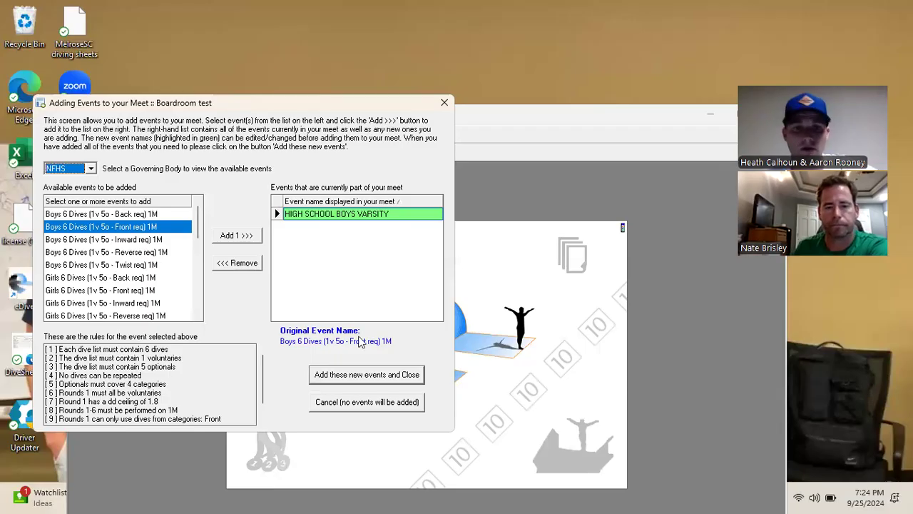
{"action": "left_click", "coordinate": [374, 376]}
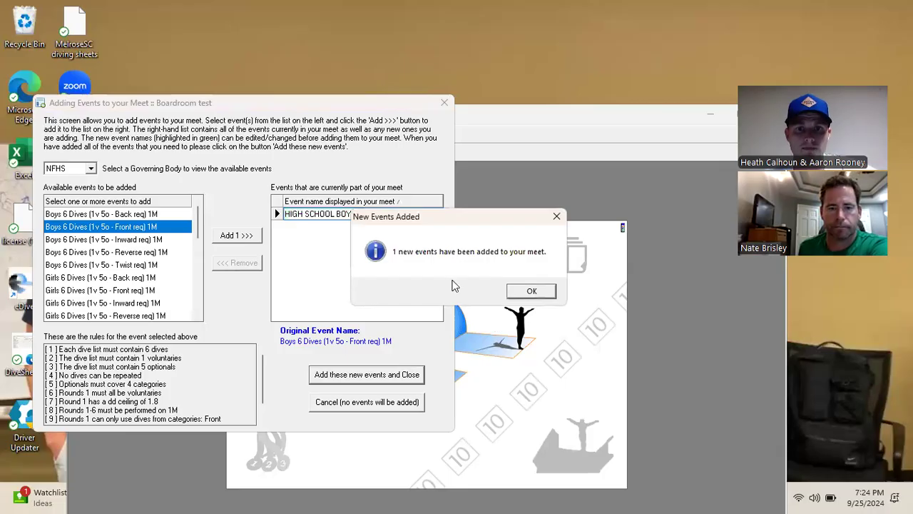
{"action": "left_click", "coordinate": [531, 292]}
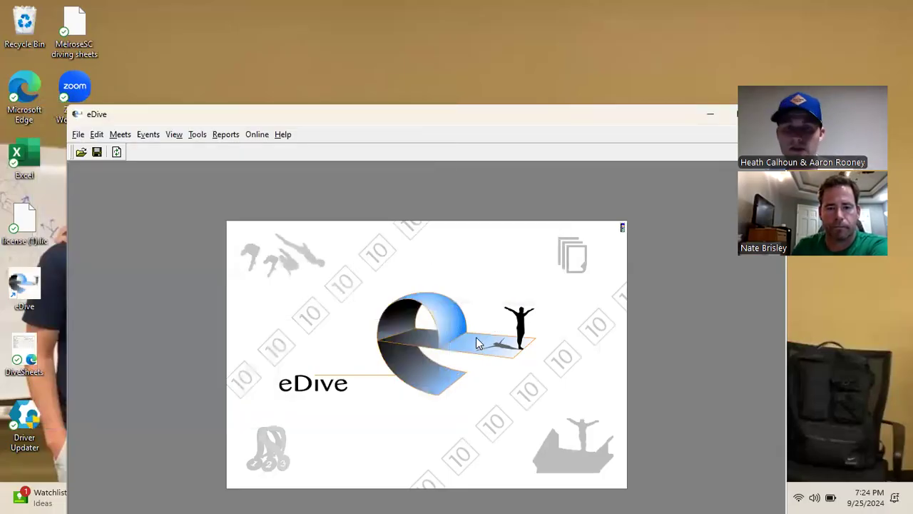
Dismiss the File menu and drag the eDive window up so it fits fully on screen
{"action": "left_click", "coordinate": [77, 135]}
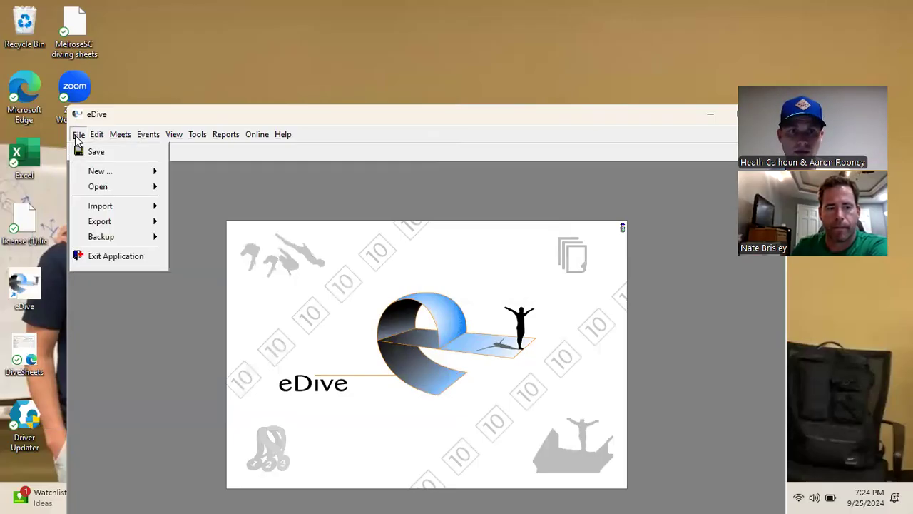
{"action": "mouse_move", "coordinate": [92, 139]}
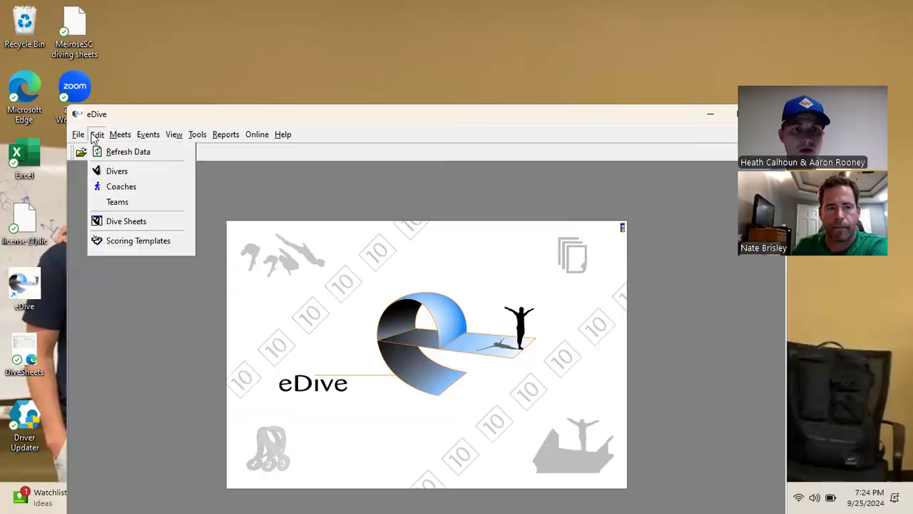
{"action": "left_click", "coordinate": [153, 115]}
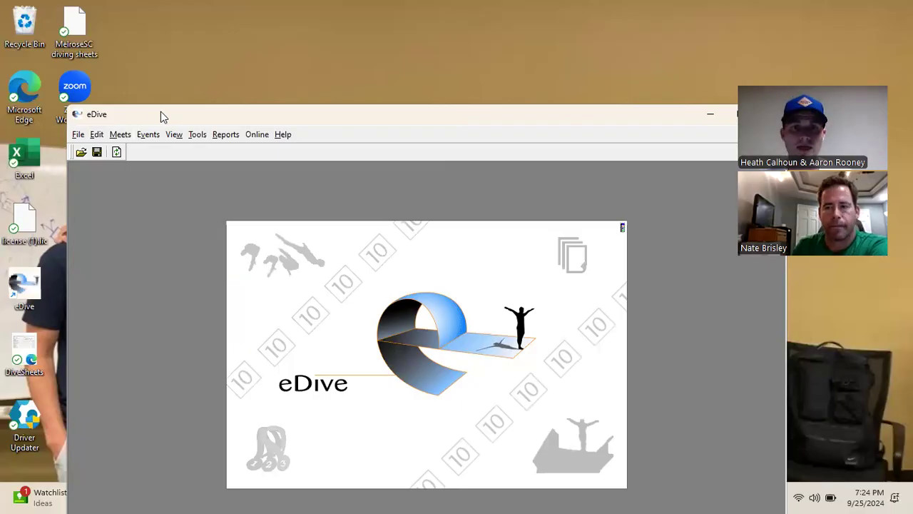
{"action": "left_click_drag", "start_coordinate": [169, 120], "coordinate": [152, 26]}
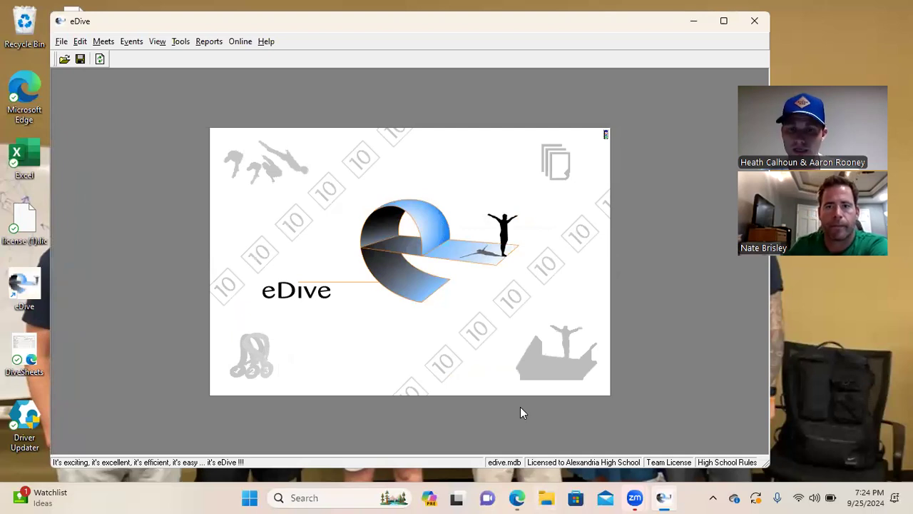
{"action": "mouse_move", "coordinate": [517, 494]}
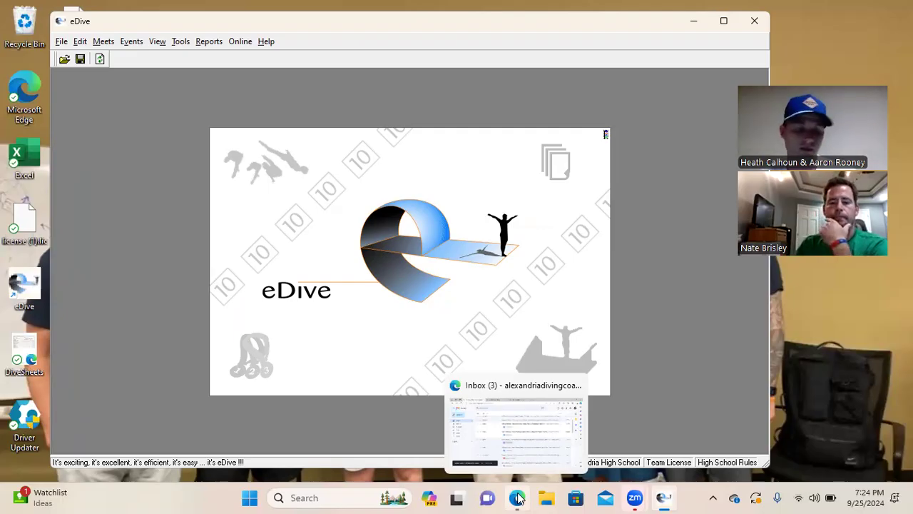
Restore the Edge window and try loading edive.com in a new tab
{"action": "left_click", "coordinate": [518, 498]}
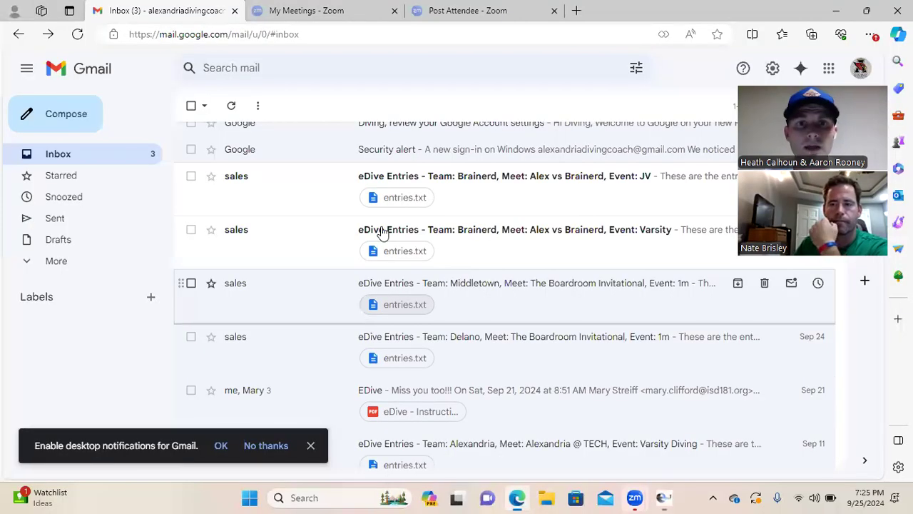
{"action": "left_click_drag", "start_coordinate": [787, 21], "coordinate": [612, 161]}
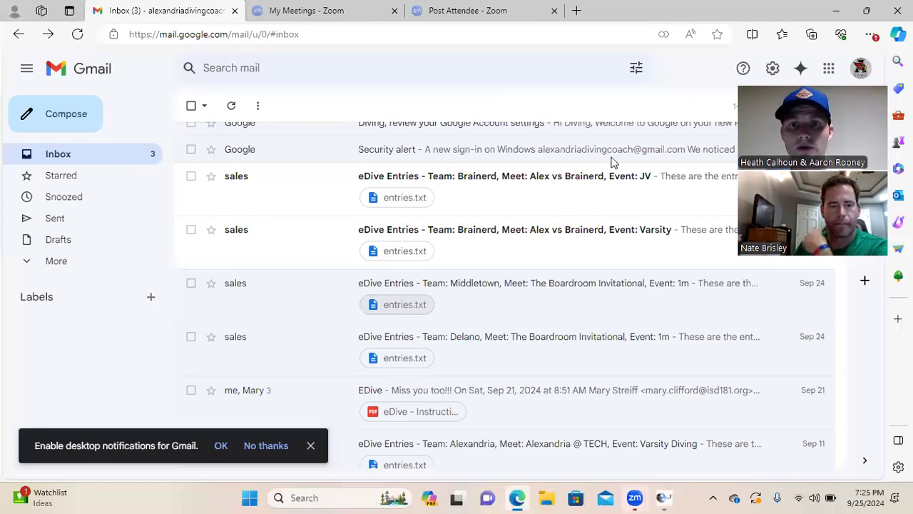
{"action": "left_click", "coordinate": [683, 155]}
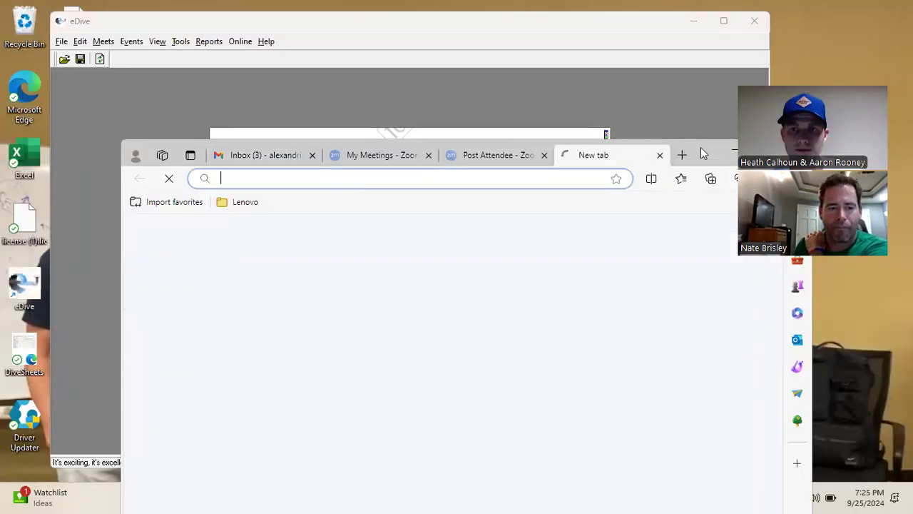
{"action": "type", "text": "edive.com"}
{"action": "key", "text": "Return"}
{"action": "left_click_drag", "start_coordinate": [706, 154], "coordinate": [682, 66]}
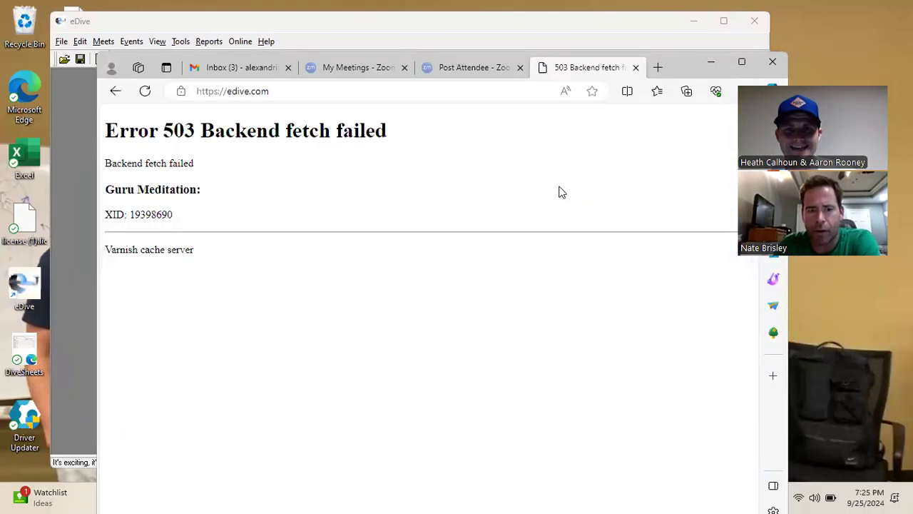
{"action": "left_click", "coordinate": [218, 93]}
{"action": "type", "text": "edive"}
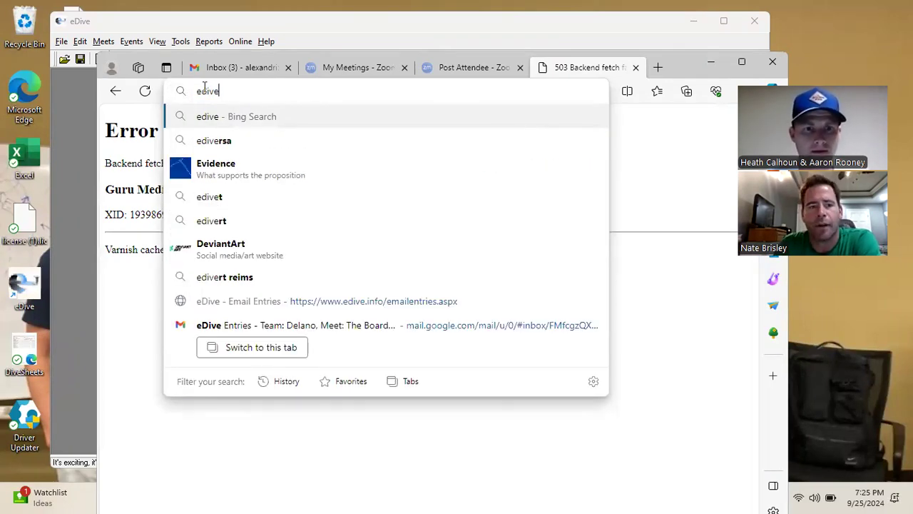
{"action": "left_click", "coordinate": [261, 120]}
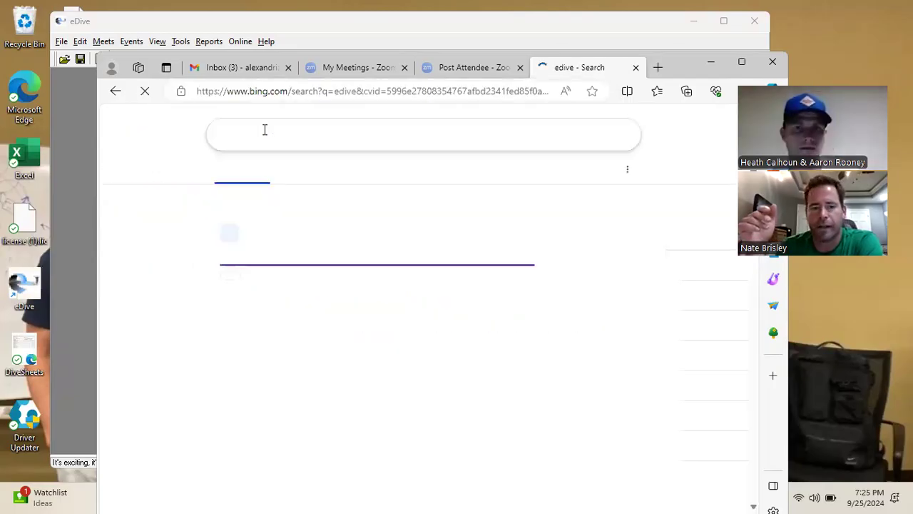
{"action": "left_click", "coordinate": [244, 256]}
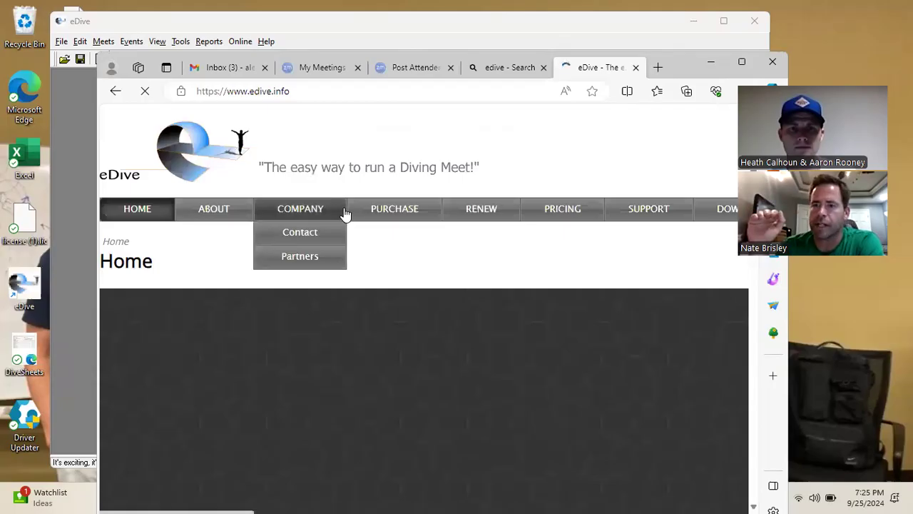
Close the blue 'Upload your Meet Results' banner and return to the top of edive.info
{"action": "scroll", "coordinate": [344, 214], "scroll_direction": "down", "scroll_amount": 10}
{"action": "scroll", "coordinate": [276, 252], "scroll_direction": "down", "scroll_amount": 3}
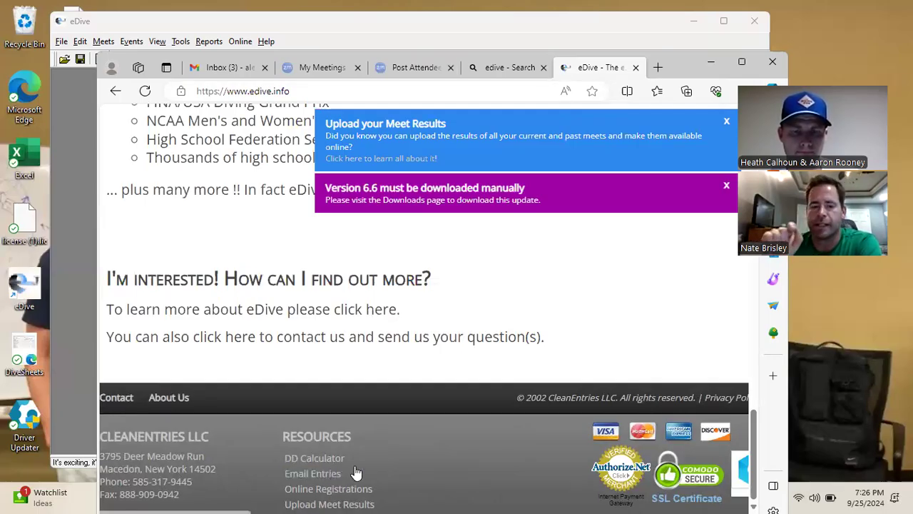
{"action": "left_click", "coordinate": [728, 122]}
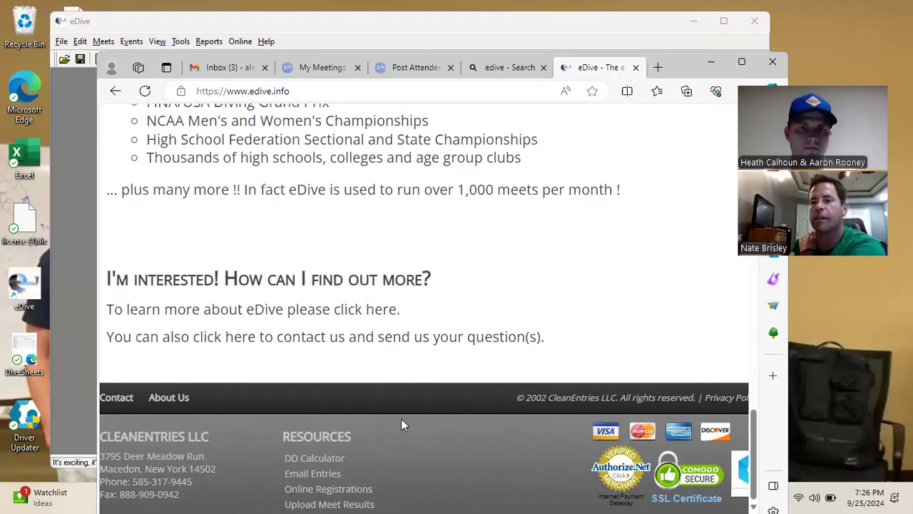
{"action": "scroll", "coordinate": [402, 420], "scroll_direction": "up", "scroll_amount": 20}
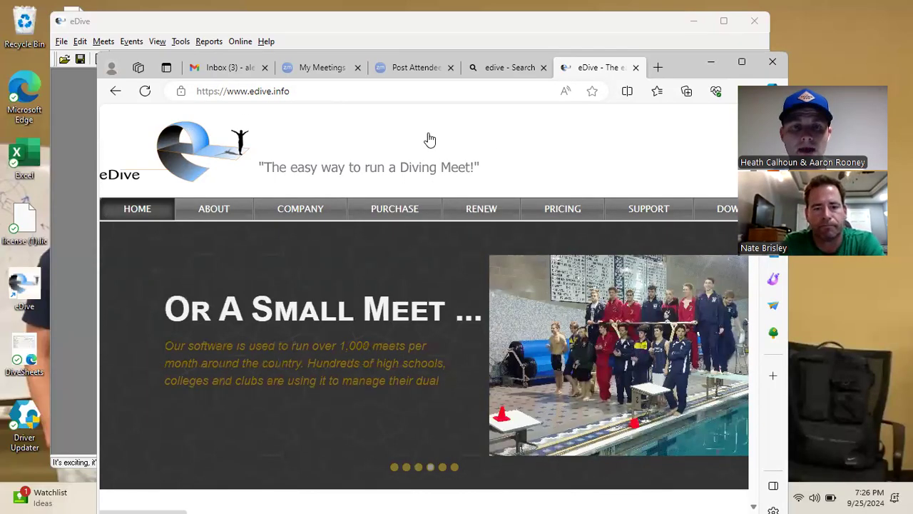
Scroll the edive.info home page down to the footer's Resources links
{"action": "scroll", "coordinate": [428, 139], "scroll_direction": "down", "scroll_amount": 4}
{"action": "scroll", "coordinate": [428, 138], "scroll_direction": "down", "scroll_amount": 12}
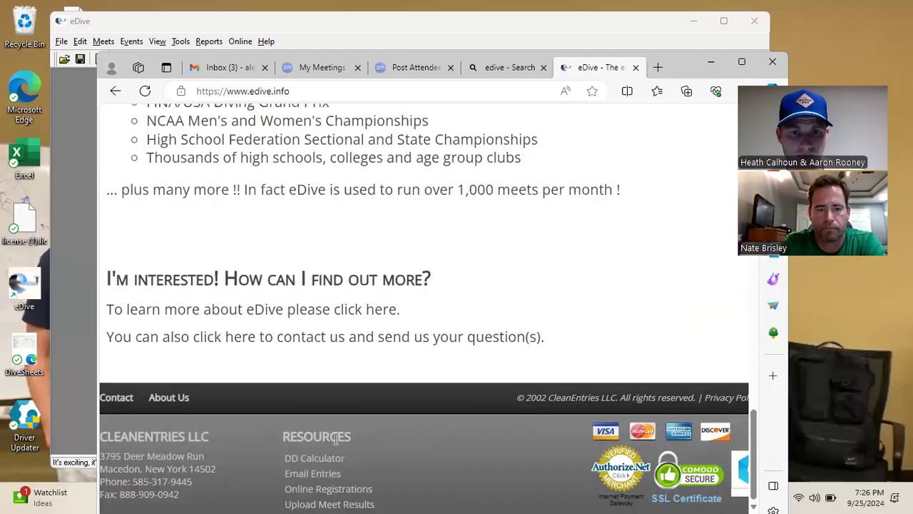
Open the Email Entries page from the footer and look over the form
{"action": "left_click", "coordinate": [325, 477]}
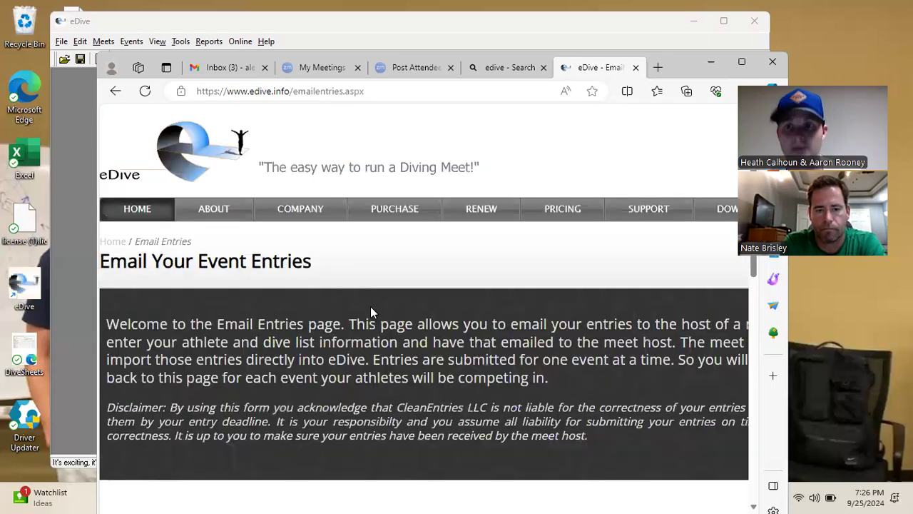
{"action": "scroll", "coordinate": [361, 295], "scroll_direction": "down", "scroll_amount": 5}
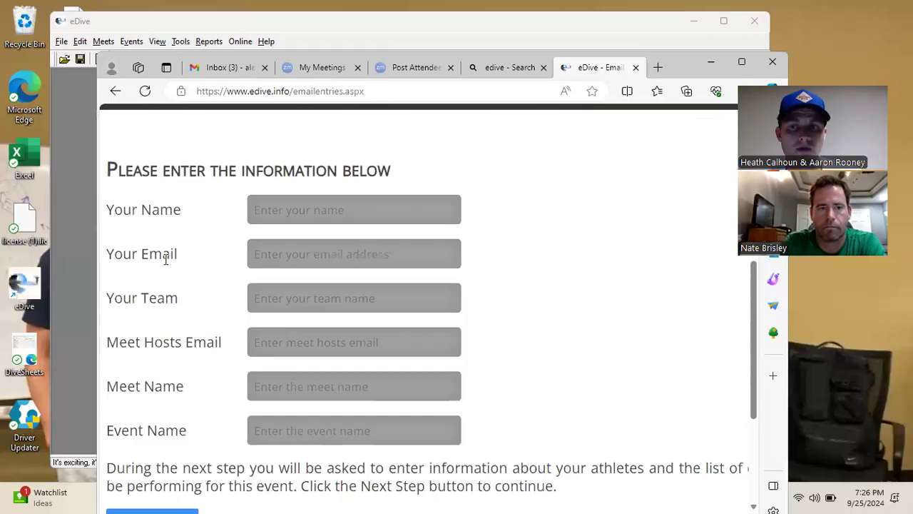
{"action": "scroll", "coordinate": [166, 300], "scroll_direction": "down", "scroll_amount": 3}
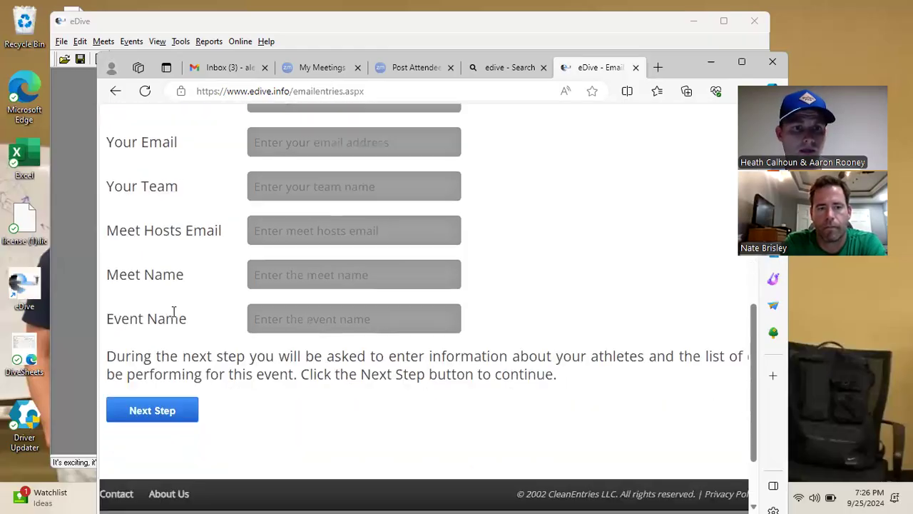
{"action": "scroll", "coordinate": [271, 156], "scroll_direction": "up", "scroll_amount": 2}
Autofill the entry form with saved contact details and advance to the dive-list page
{"action": "left_click", "coordinate": [306, 149]}
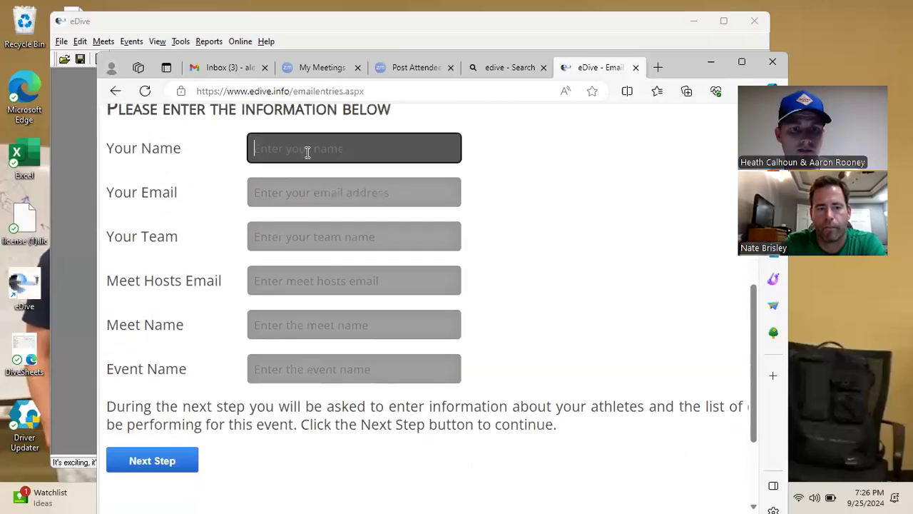
{"action": "left_click", "coordinate": [291, 205]}
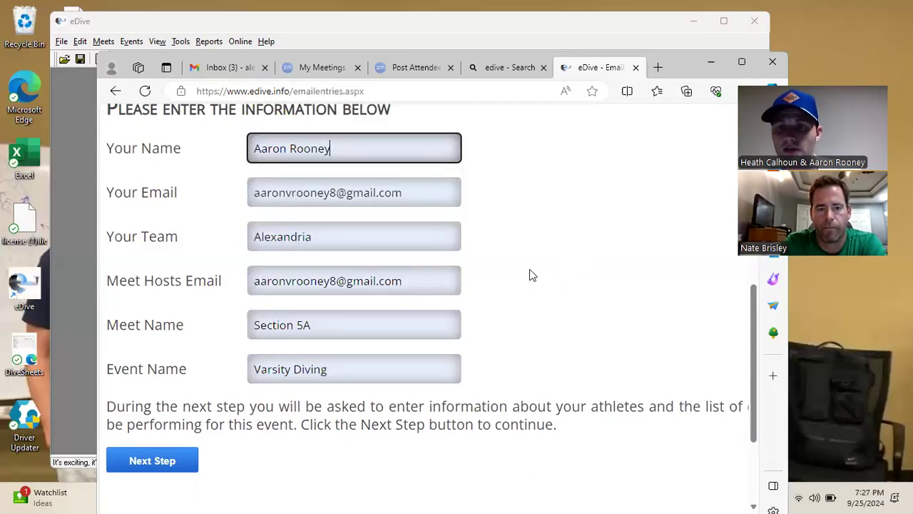
{"action": "left_click", "coordinate": [178, 464]}
{"action": "scroll", "coordinate": [456, 296], "scroll_direction": "down", "scroll_amount": 6}
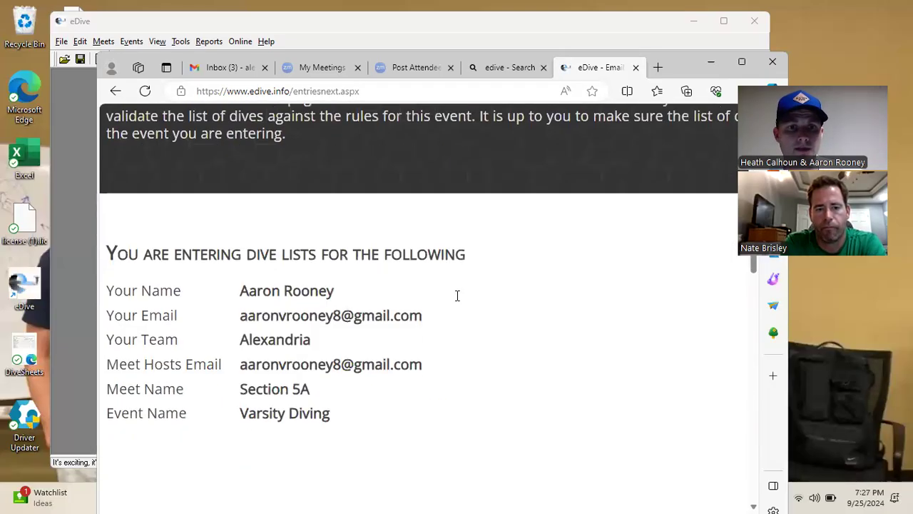
Start typing the diver's name and pick the saved diver to autofill the form
{"action": "scroll", "coordinate": [456, 296], "scroll_direction": "down", "scroll_amount": 2}
{"action": "left_click", "coordinate": [327, 279]}
{"action": "type", "text": "Krew"}
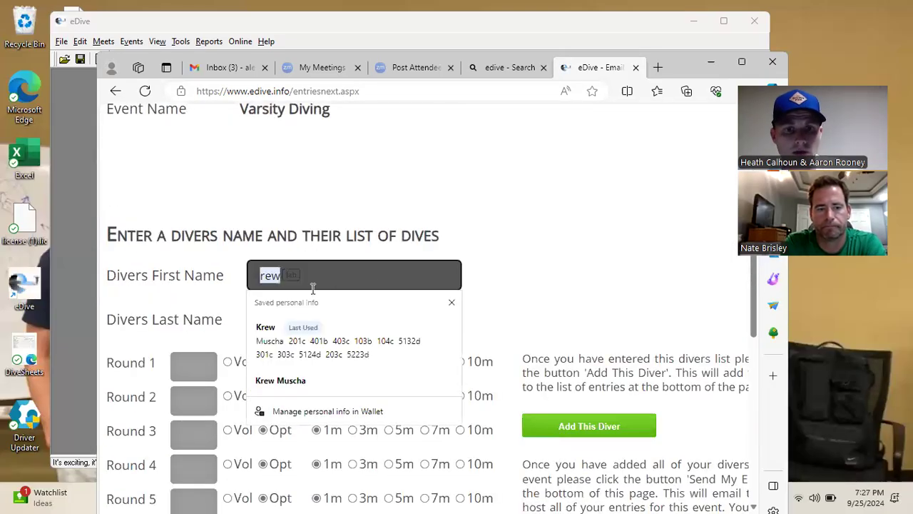
{"action": "left_click", "coordinate": [288, 329]}
{"action": "scroll", "coordinate": [555, 240], "scroll_direction": "down", "scroll_amount": 3}
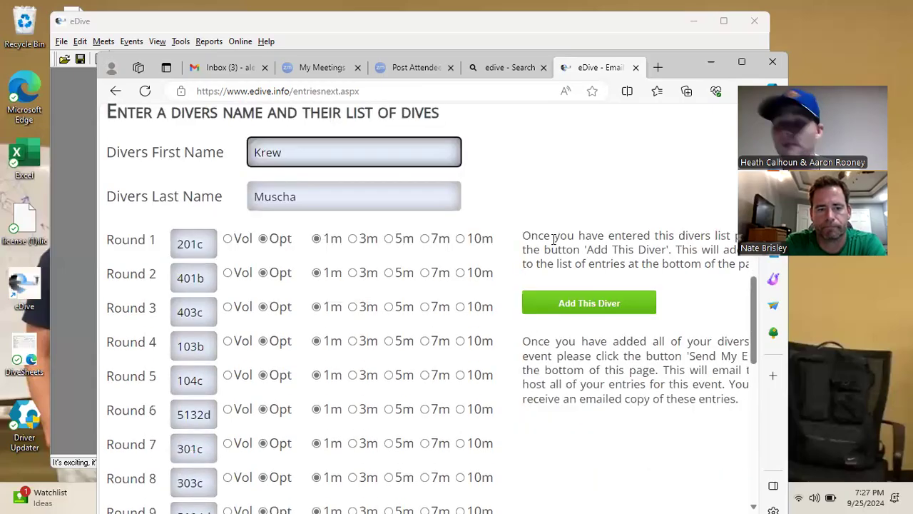
{"action": "scroll", "coordinate": [548, 237], "scroll_direction": "down", "scroll_amount": 1}
{"action": "scroll", "coordinate": [548, 237], "scroll_direction": "up", "scroll_amount": 1}
{"action": "scroll", "coordinate": [546, 235], "scroll_direction": "down", "scroll_amount": 1}
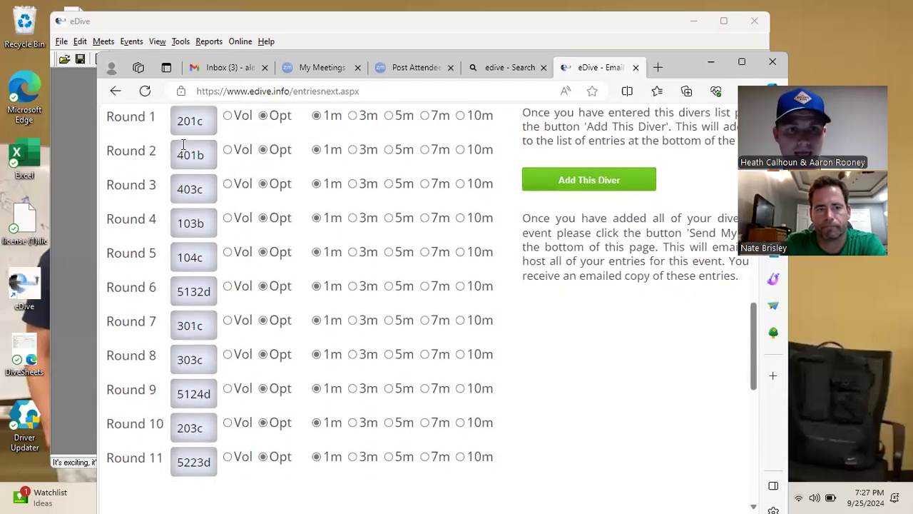
Replace Rounds 1, 2, 4 and 5 with 103b (voluntary), 105c, 203b and 303c
{"action": "left_click_drag", "start_coordinate": [204, 122], "coordinate": [176, 121]}
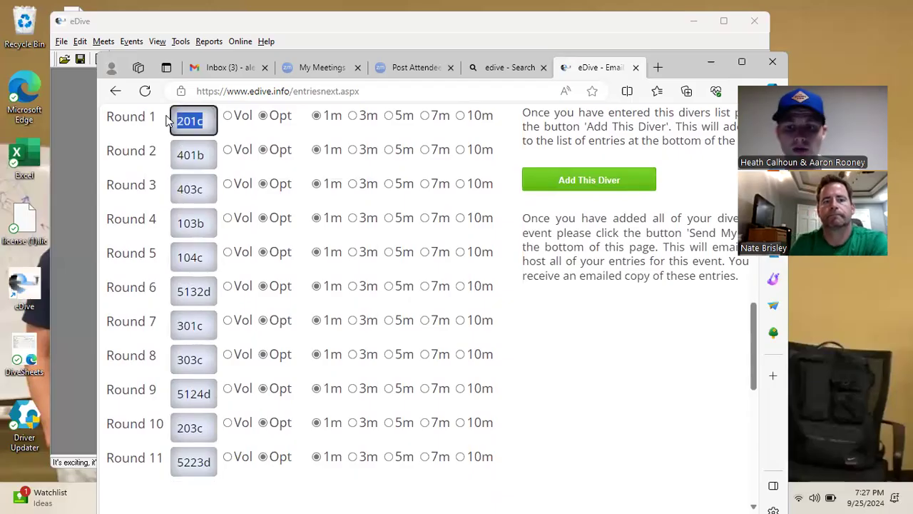
{"action": "type", "text": "103b"}
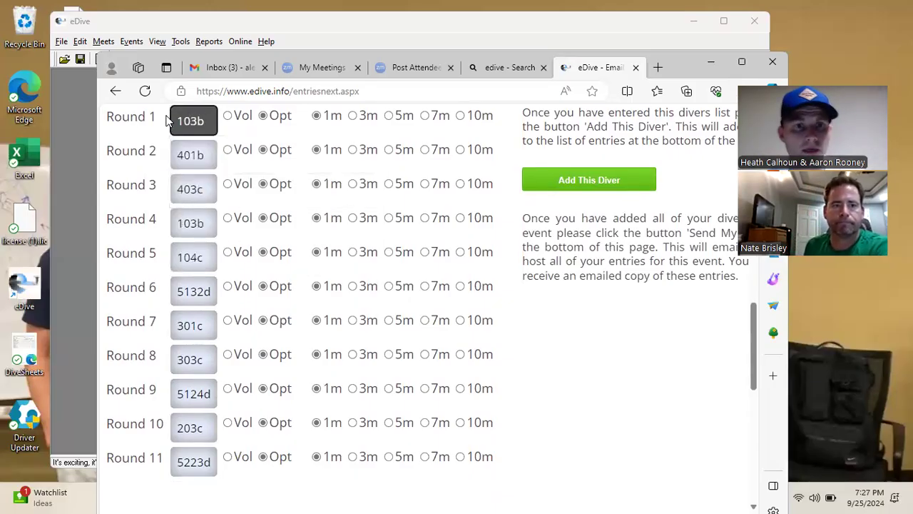
{"action": "left_click", "coordinate": [226, 116]}
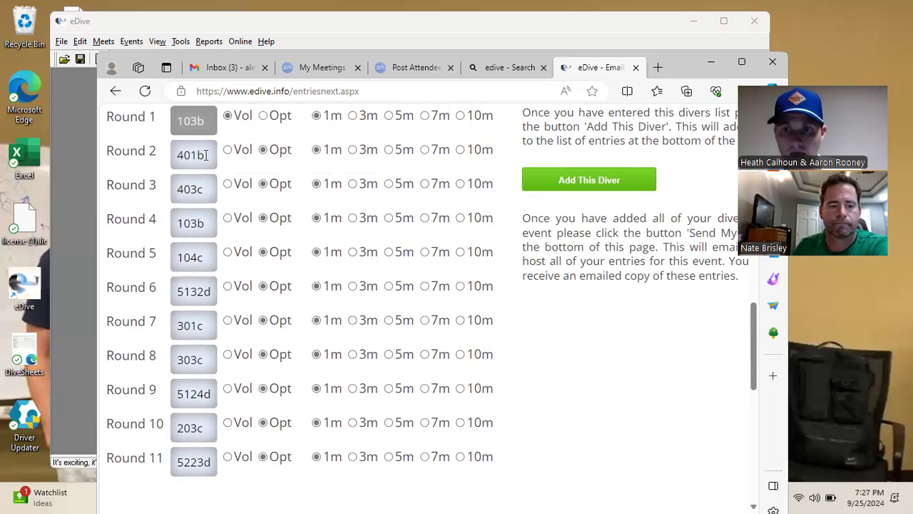
{"action": "left_click_drag", "start_coordinate": [205, 155], "coordinate": [153, 153]}
{"action": "type", "text": "1"}
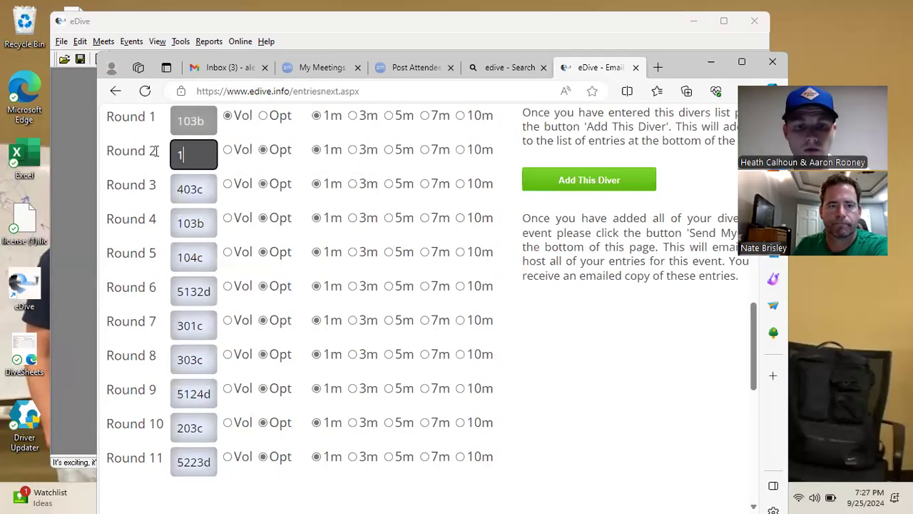
{"action": "type", "text": "05c"}
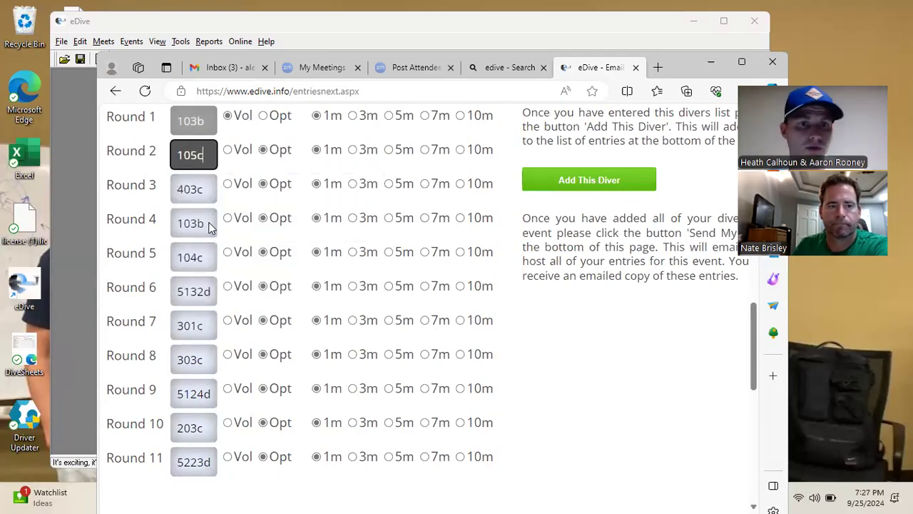
{"action": "left_click_drag", "start_coordinate": [210, 223], "coordinate": [158, 227]}
{"action": "type", "text": "20"}
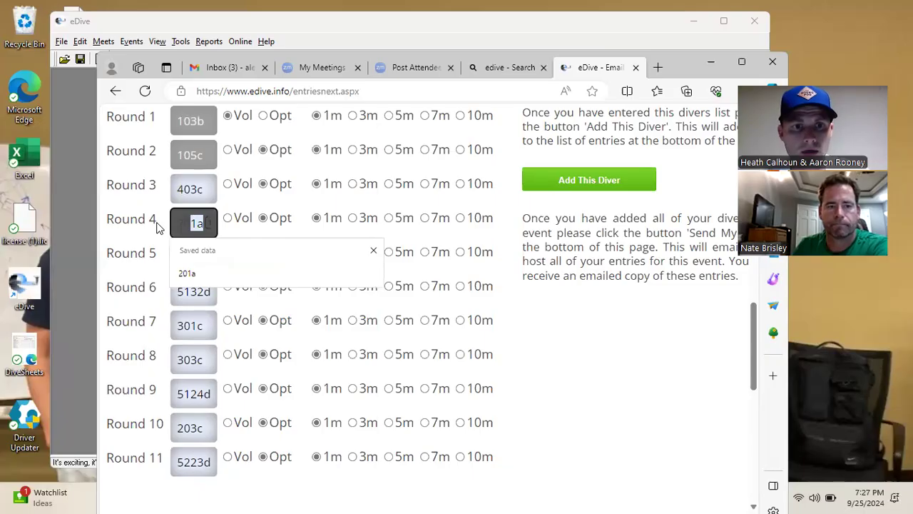
{"action": "type", "text": "3b"}
{"action": "left_click_drag", "start_coordinate": [198, 253], "coordinate": [172, 247]}
{"action": "type", "text": "303c"}
Clear the leftover dives in Rounds 7 through 11
{"action": "left_click_drag", "start_coordinate": [203, 326], "coordinate": [171, 349]}
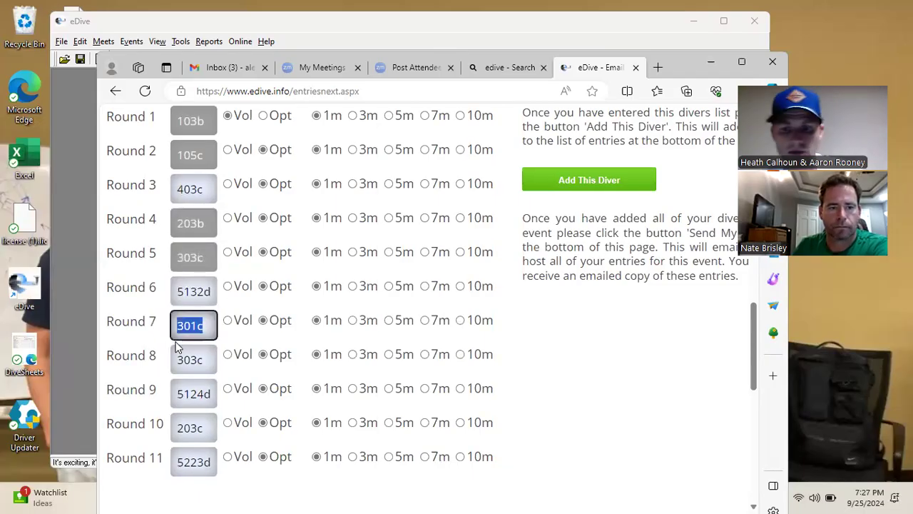
{"action": "key", "text": "BackSpace"}
{"action": "left_click", "coordinate": [182, 359]}
{"action": "key", "text": "BackSpace"}
{"action": "key", "text": "BackSpace"}
{"action": "key", "text": "BackSpace"}
{"action": "key", "text": "BackSpace"}
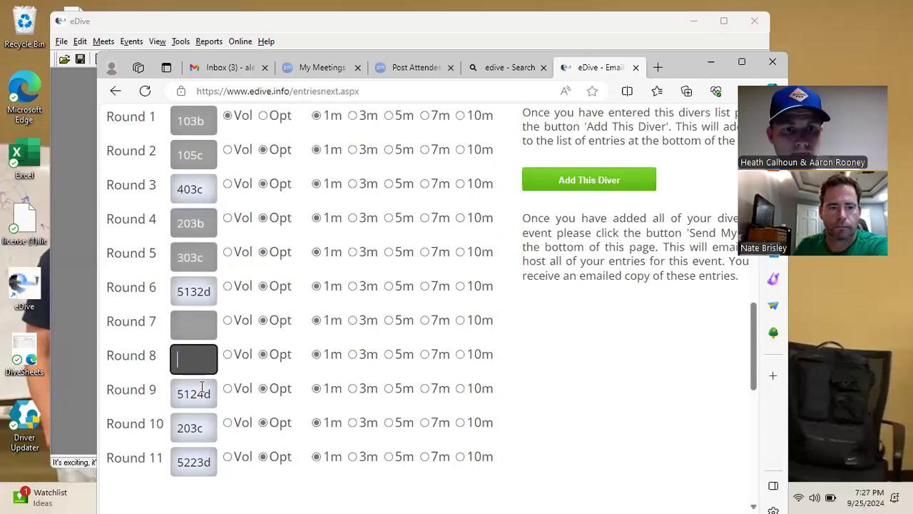
{"action": "left_click_drag", "start_coordinate": [206, 395], "coordinate": [168, 399]}
{"action": "key", "text": "BackSpace"}
{"action": "left_click_drag", "start_coordinate": [197, 427], "coordinate": [173, 428]}
{"action": "key", "text": "BackSpace"}
{"action": "key", "text": "Delete"}
{"action": "double_click", "coordinate": [193, 462]}
{"action": "key", "text": "BackSpace"}
{"action": "scroll", "coordinate": [303, 337], "scroll_direction": "up", "scroll_amount": 1}
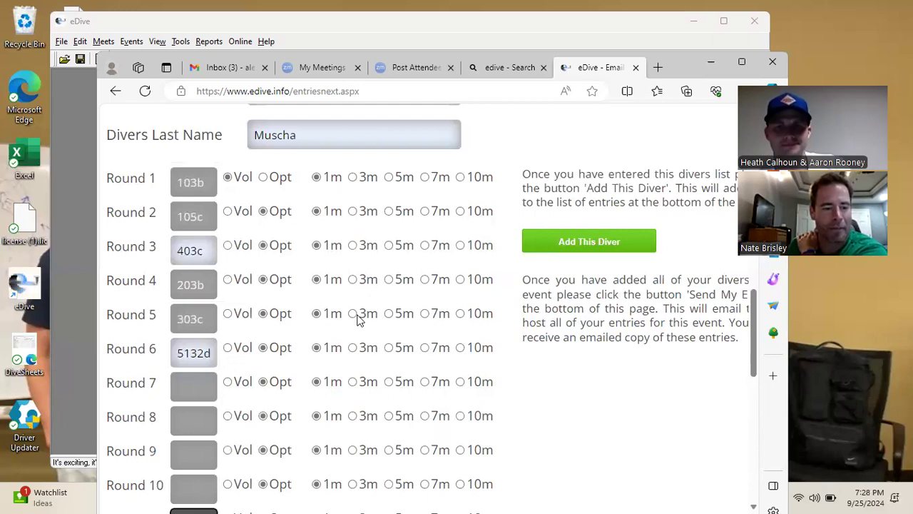
Add the diver and review the ready-to-send entries list
{"action": "left_click", "coordinate": [619, 246]}
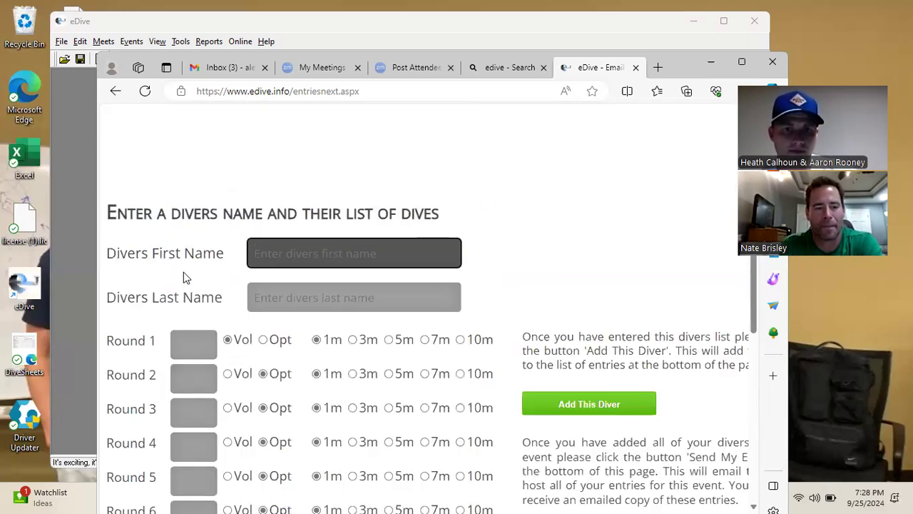
{"action": "scroll", "coordinate": [553, 243], "scroll_direction": "down", "scroll_amount": 3}
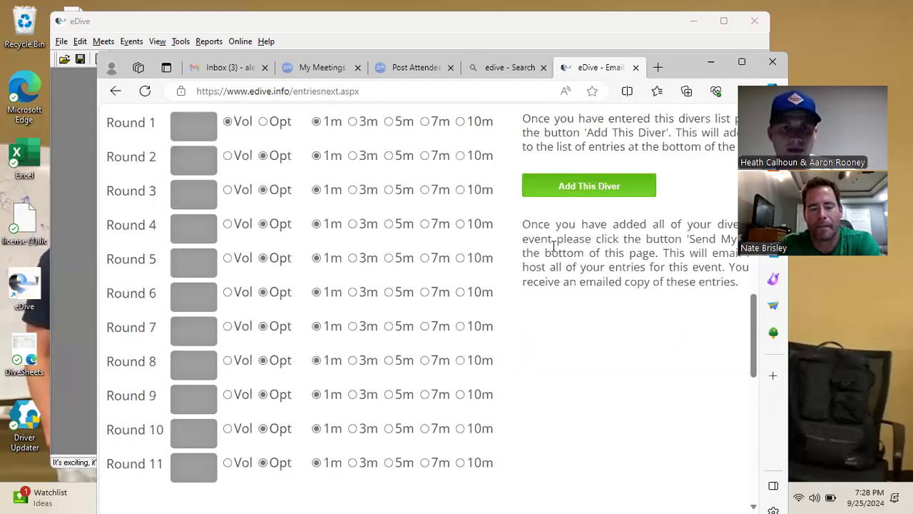
{"action": "scroll", "coordinate": [553, 243], "scroll_direction": "down", "scroll_amount": 6}
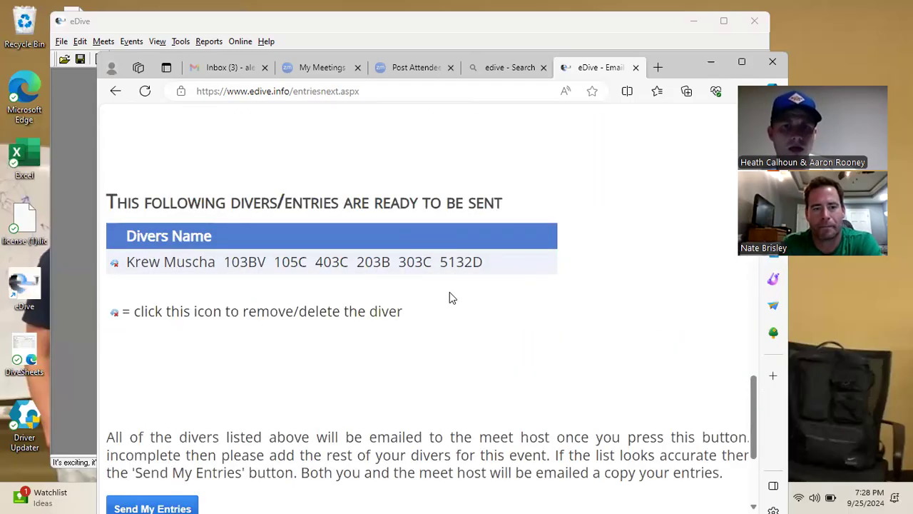
{"action": "scroll", "coordinate": [447, 270], "scroll_direction": "up", "scroll_amount": 6}
{"action": "scroll", "coordinate": [307, 189], "scroll_direction": "up", "scroll_amount": 1}
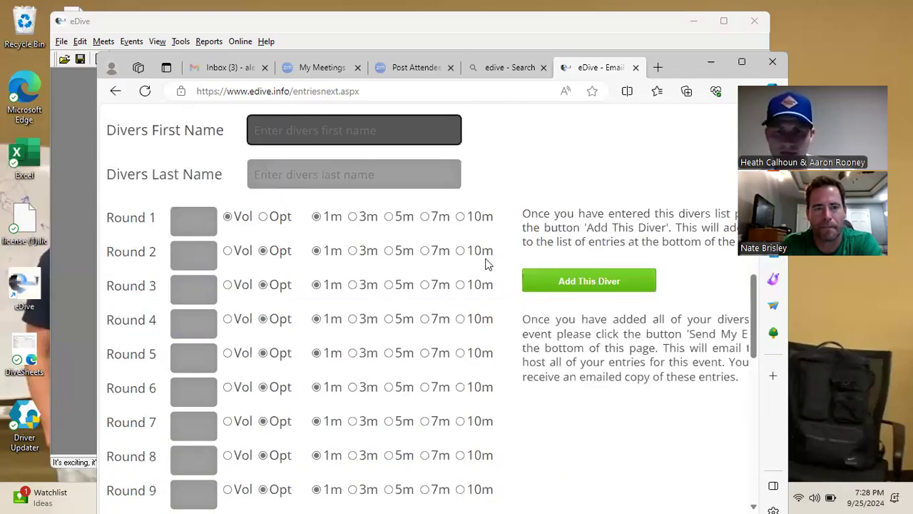
{"action": "scroll", "coordinate": [487, 264], "scroll_direction": "down", "scroll_amount": 5}
{"action": "scroll", "coordinate": [286, 357], "scroll_direction": "down", "scroll_amount": 3}
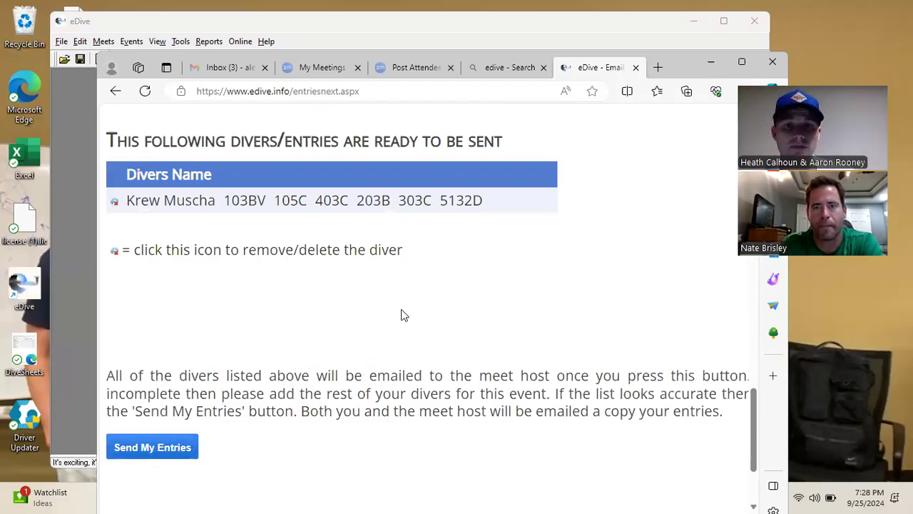
{"action": "scroll", "coordinate": [403, 315], "scroll_direction": "up", "scroll_amount": 10}
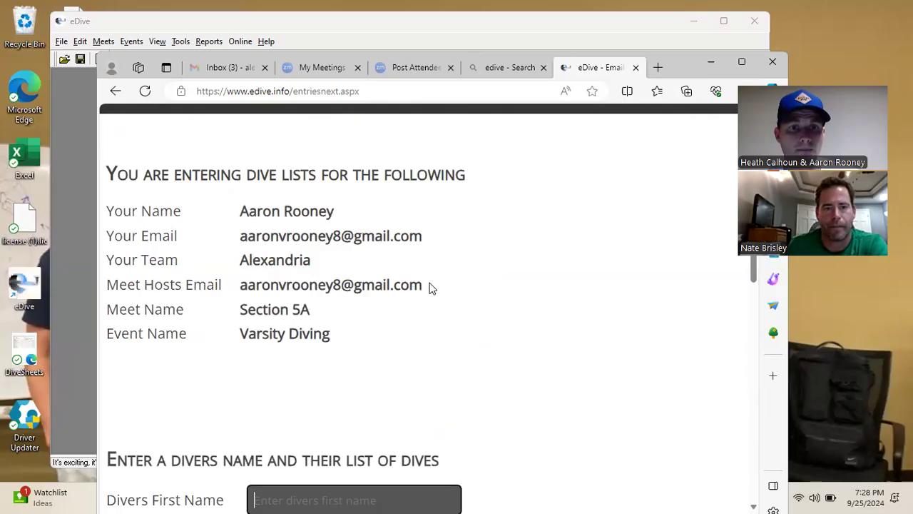
Compare the user's and meet host's email addresses, then close the eDive entries tab
{"action": "left_click_drag", "start_coordinate": [237, 288], "coordinate": [429, 304]}
{"action": "left_click", "coordinate": [450, 303]}
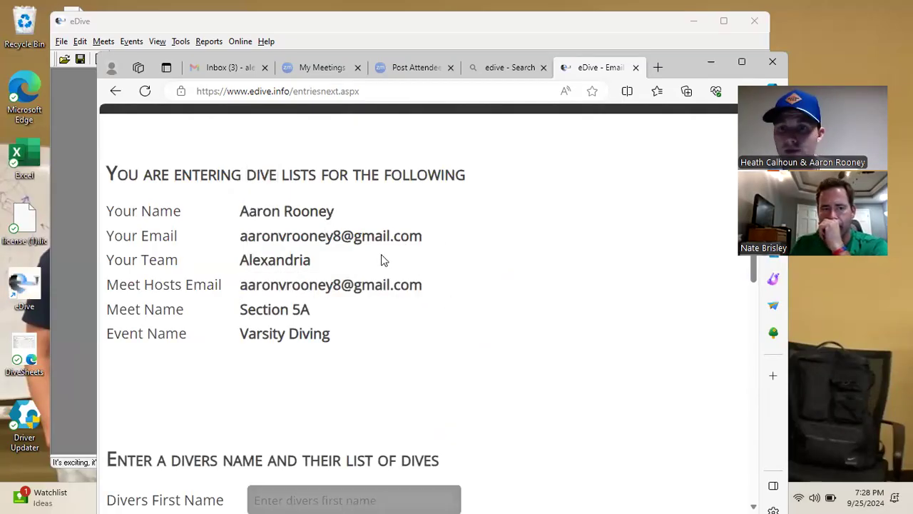
{"action": "left_click_drag", "start_coordinate": [438, 240], "coordinate": [238, 240]}
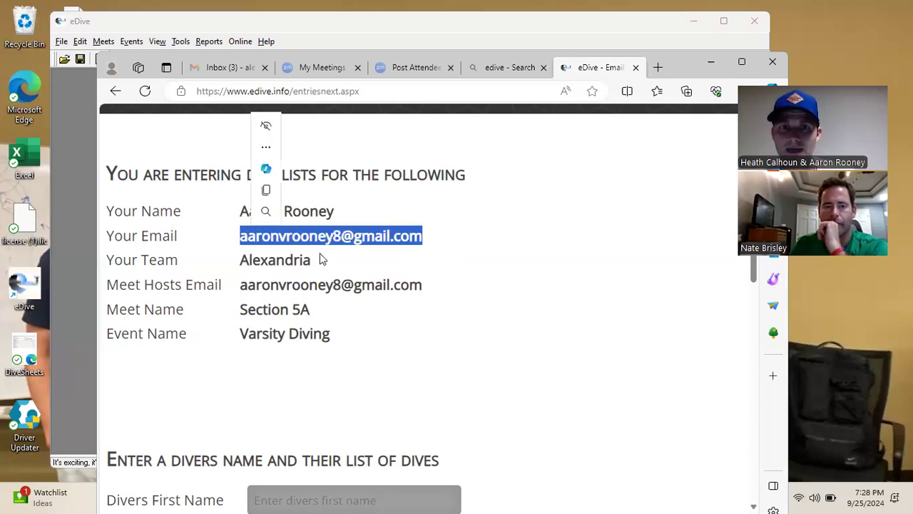
{"action": "left_click_drag", "start_coordinate": [450, 290], "coordinate": [237, 288]}
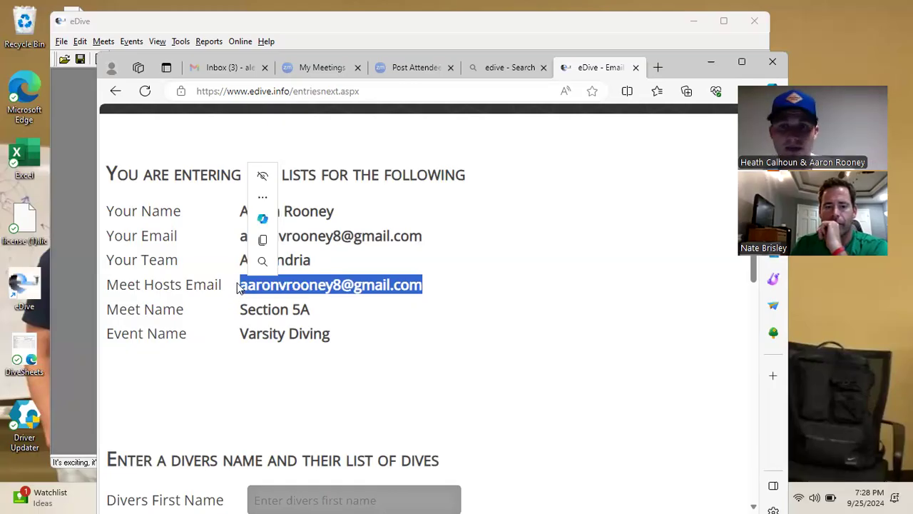
{"action": "left_click", "coordinate": [478, 318]}
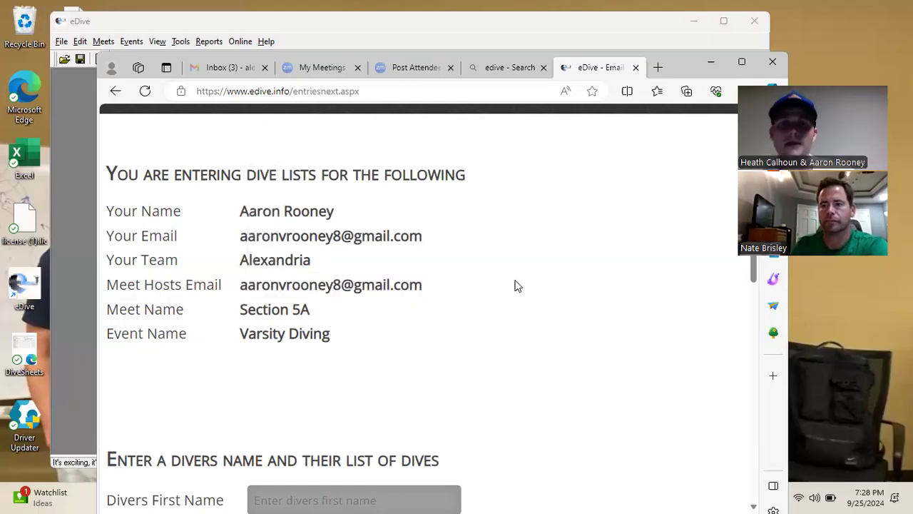
{"action": "left_click", "coordinate": [636, 68]}
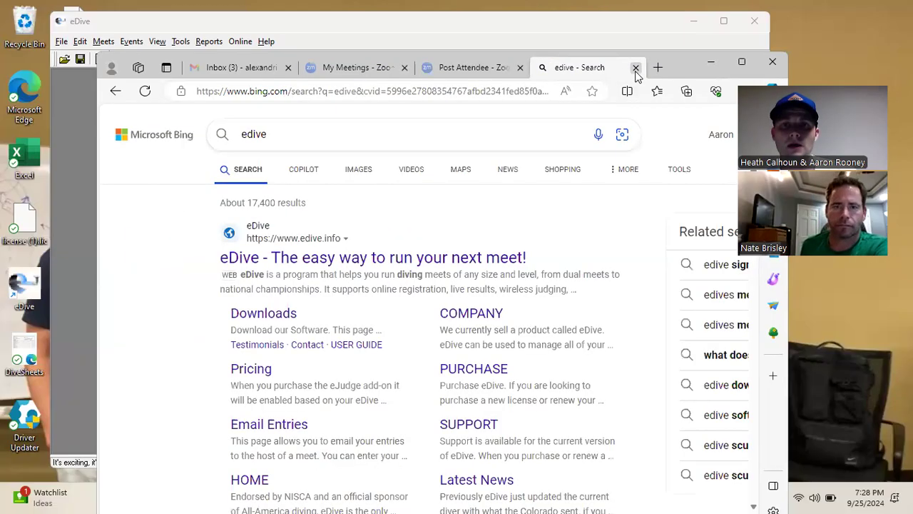
Close the search tab and download entries.txt from the Delano eDive Entries email in Gmail
{"action": "left_click", "coordinate": [635, 67]}
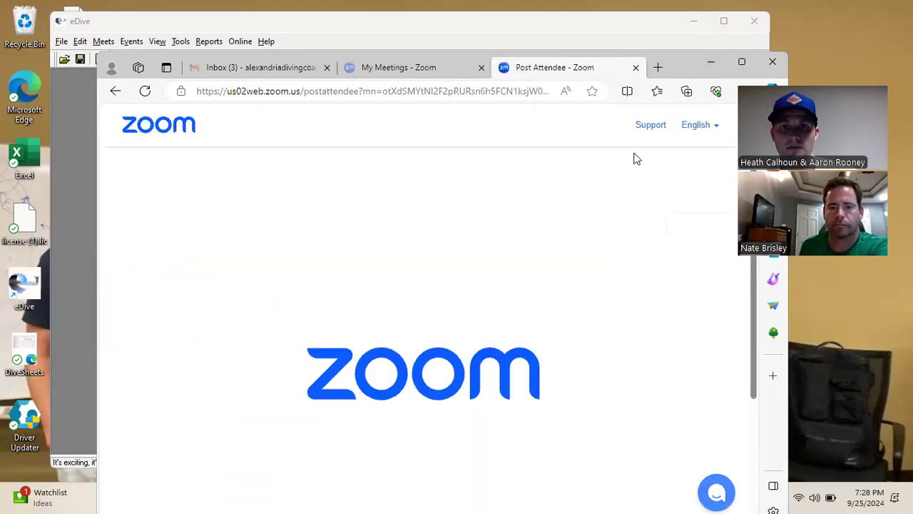
{"action": "left_click", "coordinate": [261, 69]}
{"action": "scroll", "coordinate": [607, 279], "scroll_direction": "down", "scroll_amount": 2}
{"action": "left_click", "coordinate": [563, 357]}
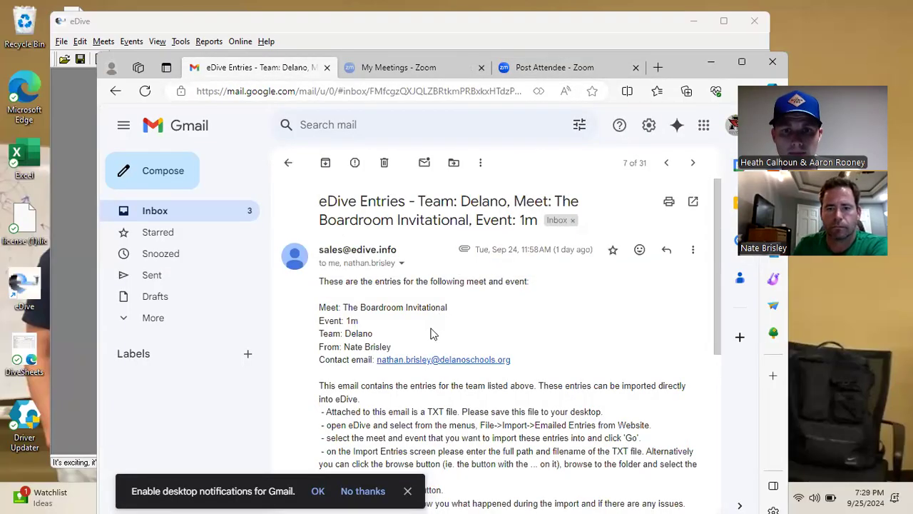
{"action": "left_click_drag", "start_coordinate": [394, 348], "coordinate": [344, 348]}
{"action": "scroll", "coordinate": [585, 296], "scroll_direction": "down", "scroll_amount": 4}
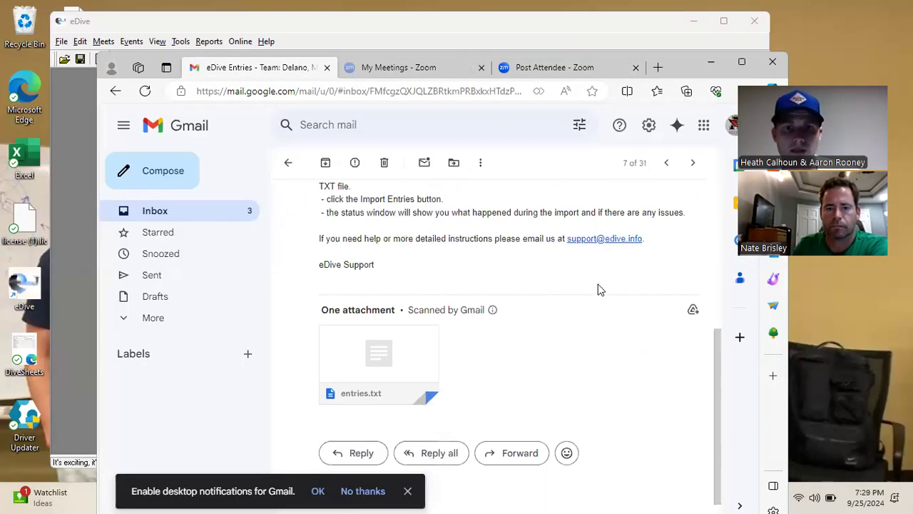
{"action": "left_click", "coordinate": [377, 333]}
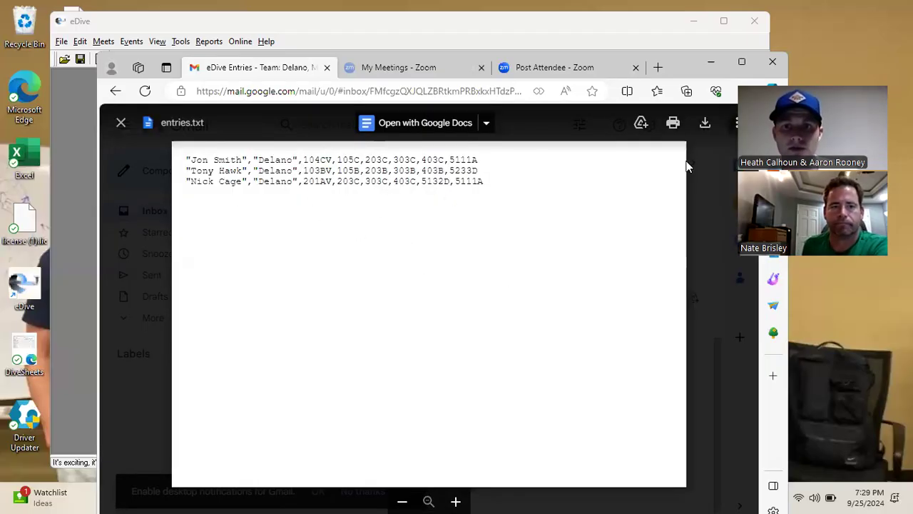
{"action": "left_click", "coordinate": [705, 125]}
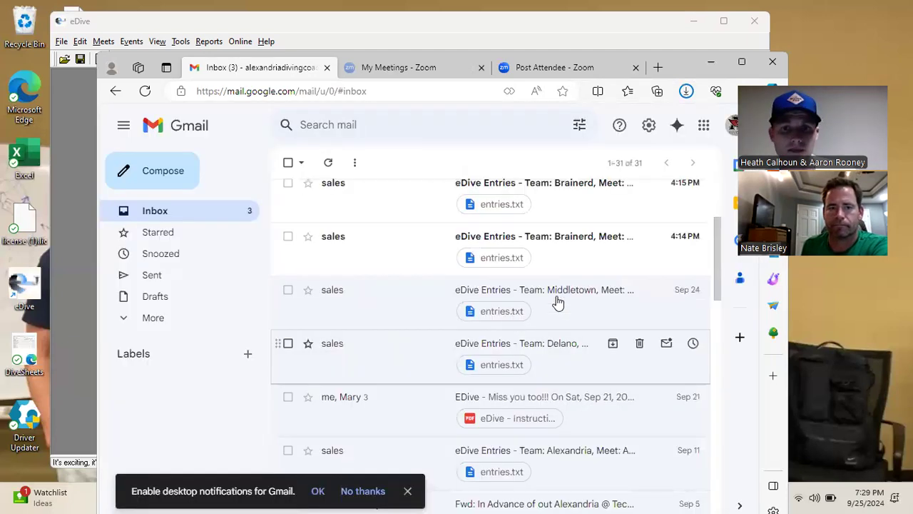
Download the Middletown entries.txt attachment and minimize the browser
{"action": "left_click_drag", "start_coordinate": [556, 301], "coordinate": [443, 251]}
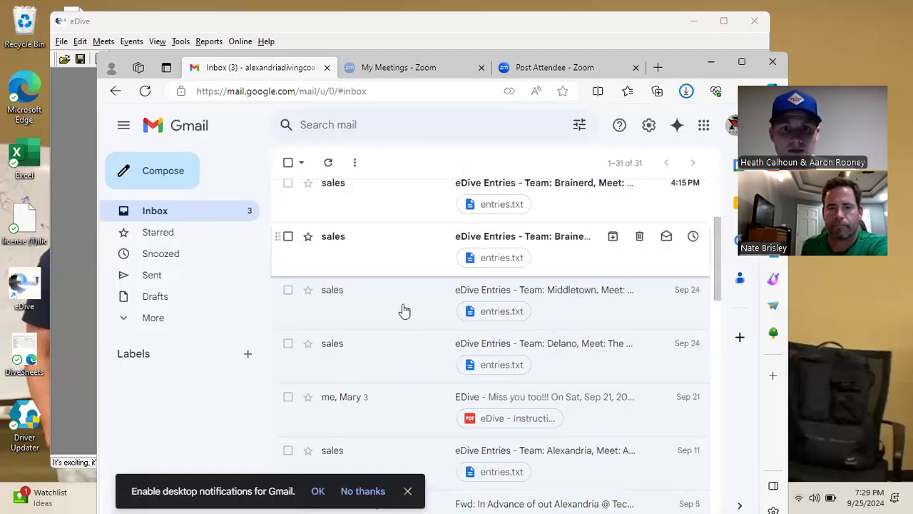
{"action": "left_click", "coordinate": [364, 295]}
{"action": "left_click", "coordinate": [383, 409]}
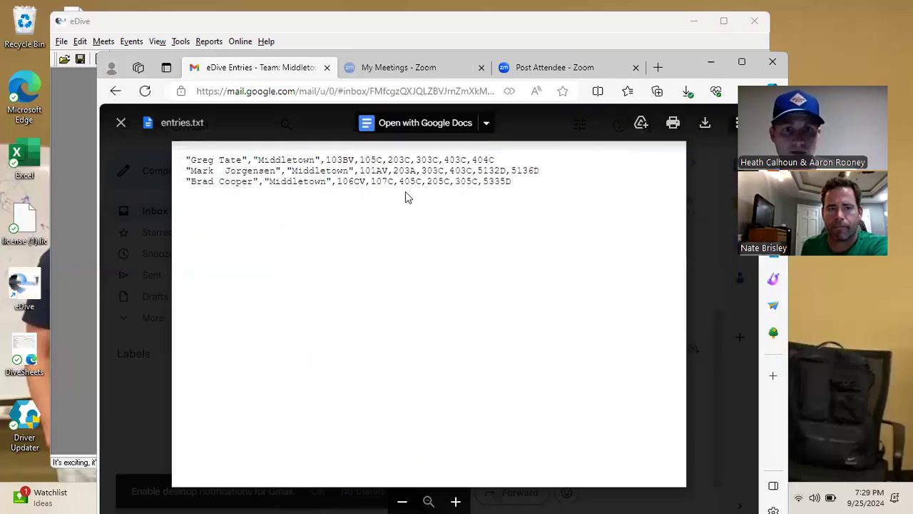
{"action": "left_click", "coordinate": [706, 126]}
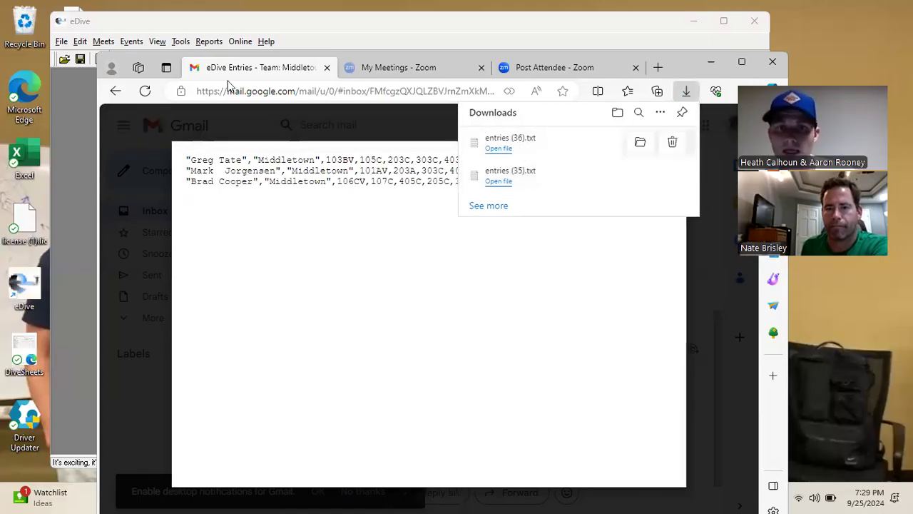
{"action": "left_click", "coordinate": [120, 125]}
{"action": "left_click", "coordinate": [711, 62]}
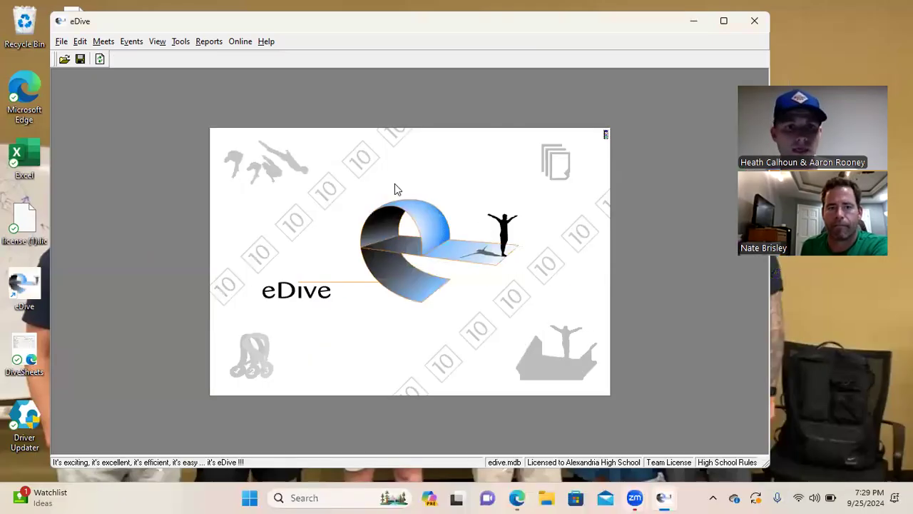
Start a File > Import > Emailed Entries from Website import and pick a Boardroom test meet
{"action": "left_click", "coordinate": [61, 41]}
{"action": "mouse_move", "coordinate": [86, 117]}
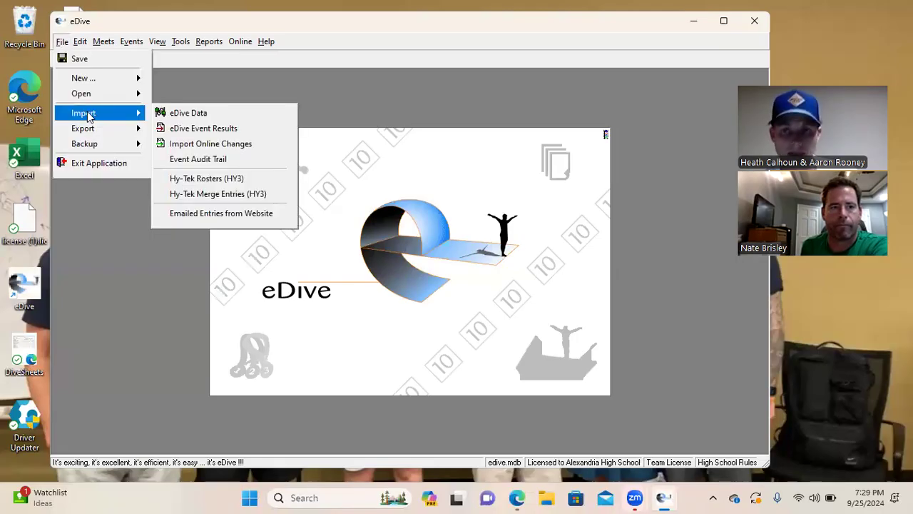
{"action": "left_click", "coordinate": [212, 214]}
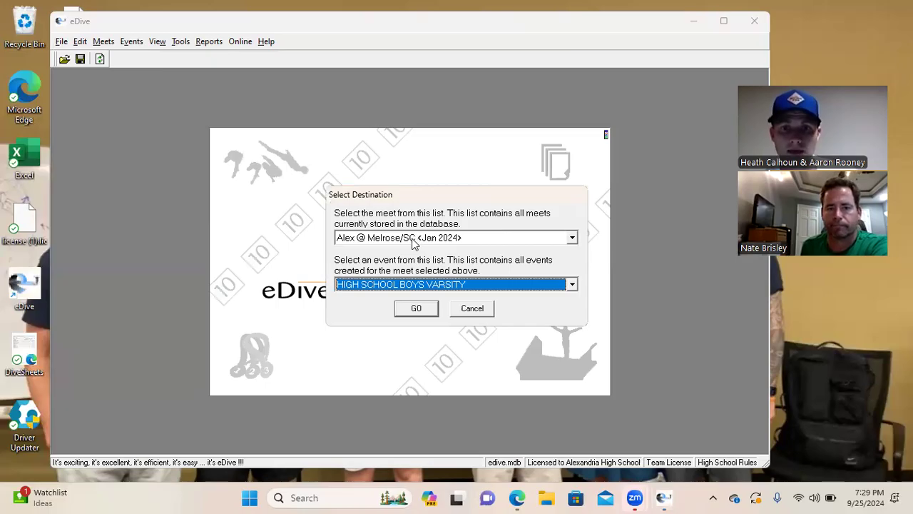
{"action": "left_click", "coordinate": [412, 243]}
{"action": "scroll", "coordinate": [398, 276], "scroll_direction": "down", "scroll_amount": 3}
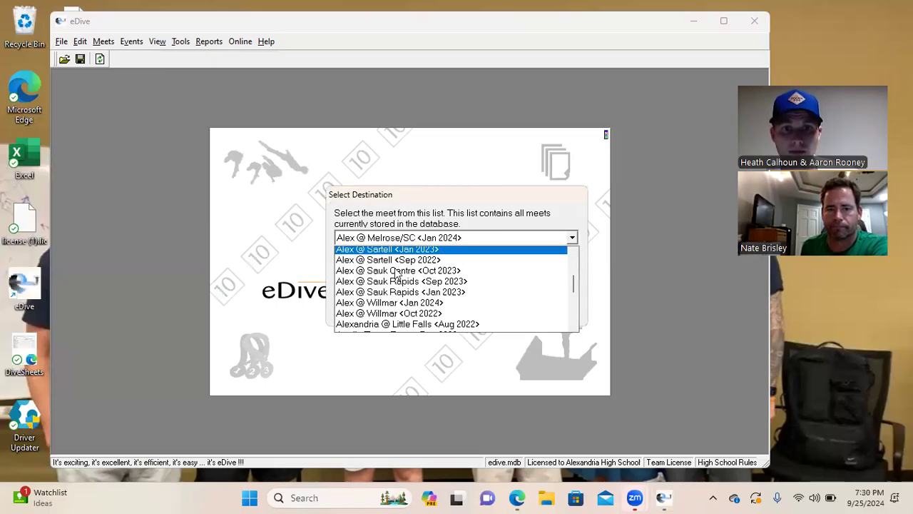
{"action": "scroll", "coordinate": [396, 274], "scroll_direction": "down", "scroll_amount": 3}
{"action": "left_click", "coordinate": [378, 261]}
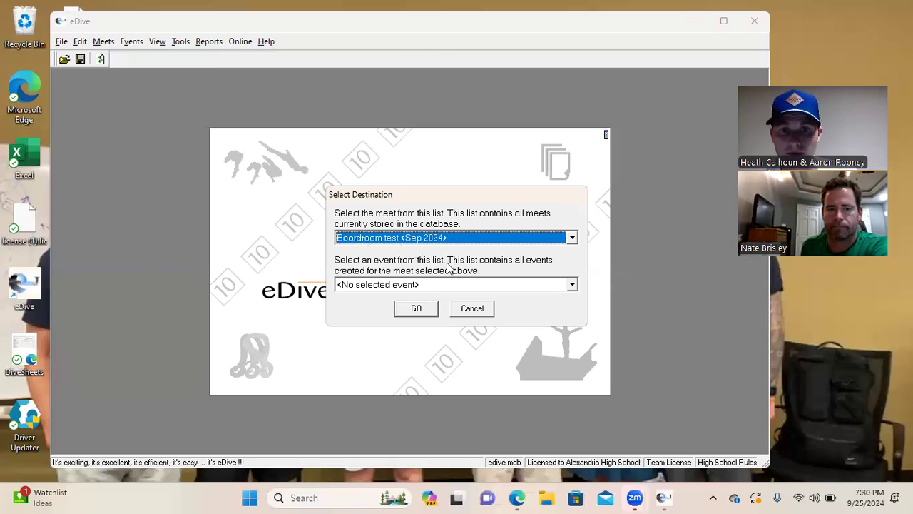
Set meet Boardroom test <Sep 2024> and event HIGH SCHOOL BOYS VARSITY as the import destination
{"action": "left_click", "coordinate": [457, 238]}
{"action": "scroll", "coordinate": [423, 288], "scroll_direction": "up", "scroll_amount": 3}
{"action": "scroll", "coordinate": [426, 289], "scroll_direction": "up", "scroll_amount": 3}
{"action": "scroll", "coordinate": [426, 288], "scroll_direction": "down", "scroll_amount": 4}
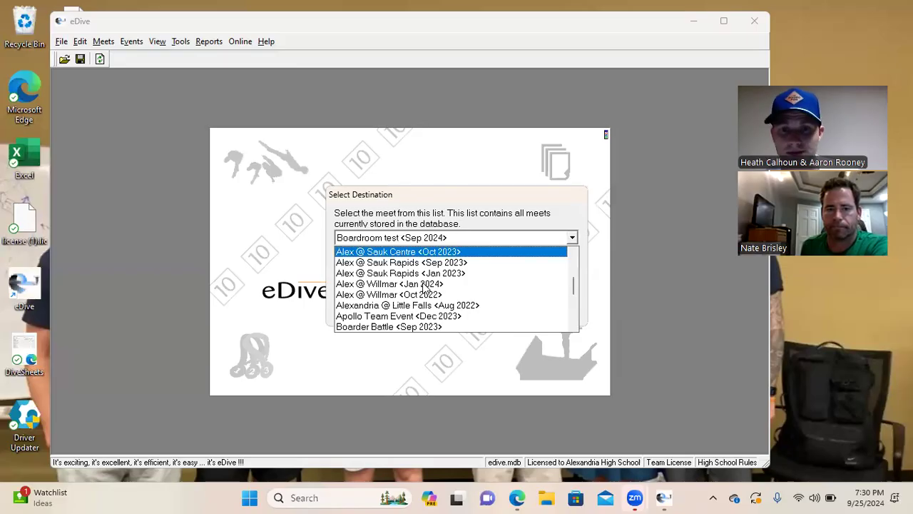
{"action": "scroll", "coordinate": [426, 288], "scroll_direction": "down", "scroll_amount": 1}
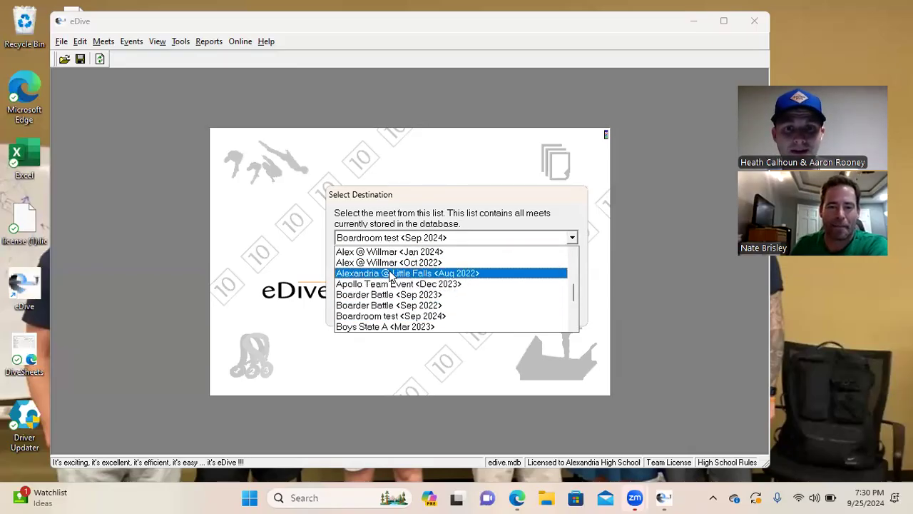
{"action": "scroll", "coordinate": [391, 276], "scroll_direction": "down", "scroll_amount": 1}
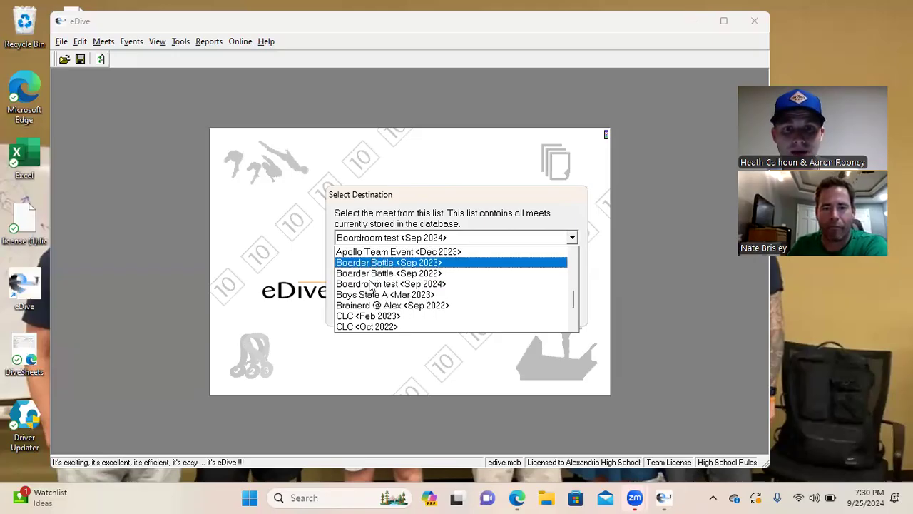
{"action": "left_click", "coordinate": [372, 284]}
{"action": "left_click", "coordinate": [386, 286]}
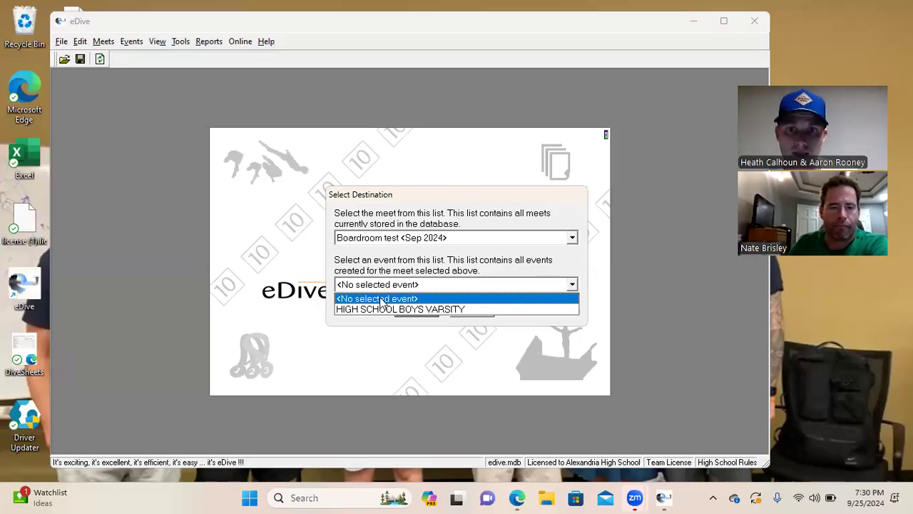
{"action": "left_click", "coordinate": [379, 309]}
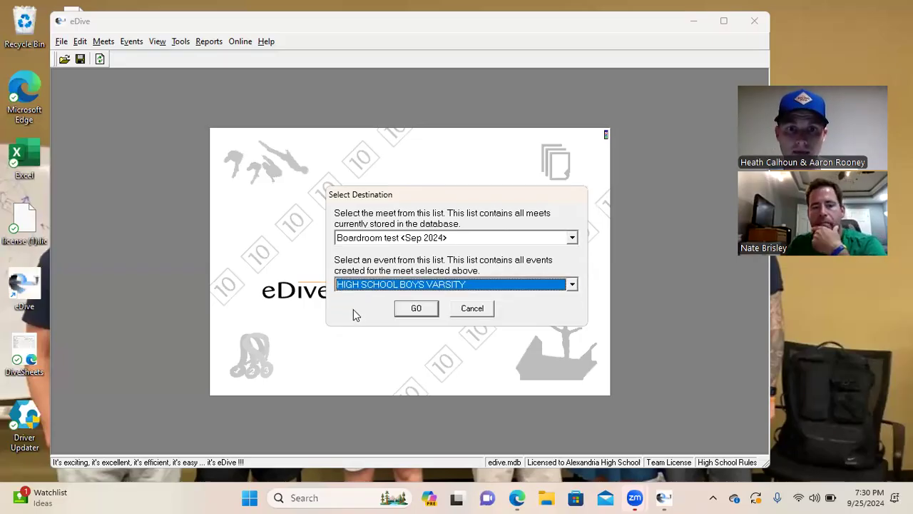
{"action": "left_click", "coordinate": [414, 311]}
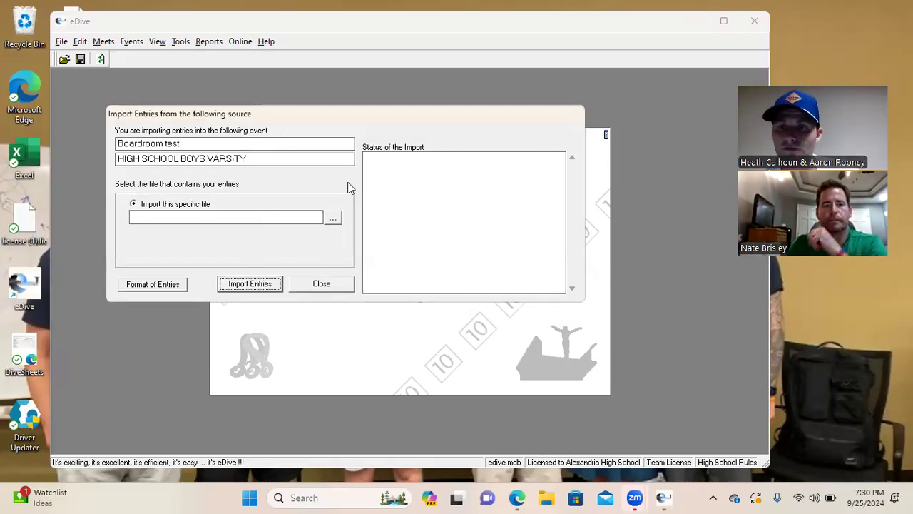
Import entries (35).txt from Downloads into the varsity event and close the import window
{"action": "left_click", "coordinate": [334, 219]}
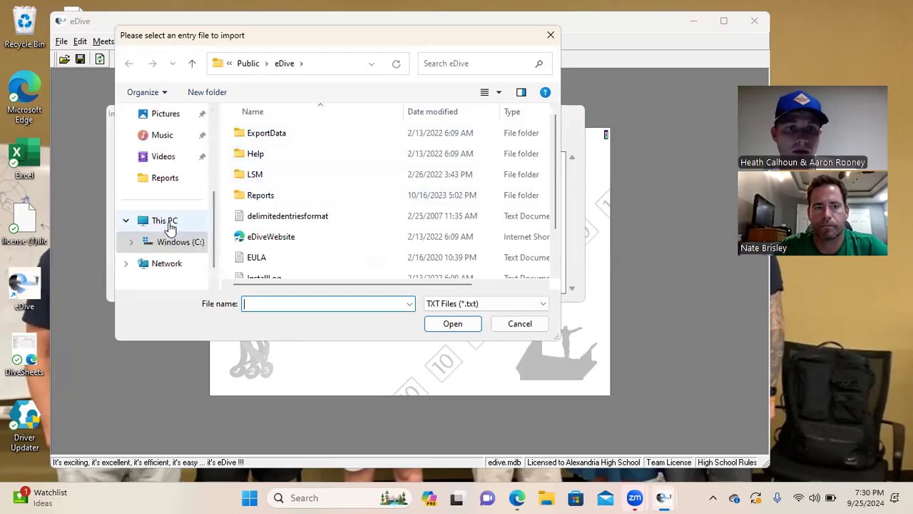
{"action": "scroll", "coordinate": [170, 227], "scroll_direction": "down", "scroll_amount": 1}
{"action": "scroll", "coordinate": [170, 227], "scroll_direction": "up", "scroll_amount": 3}
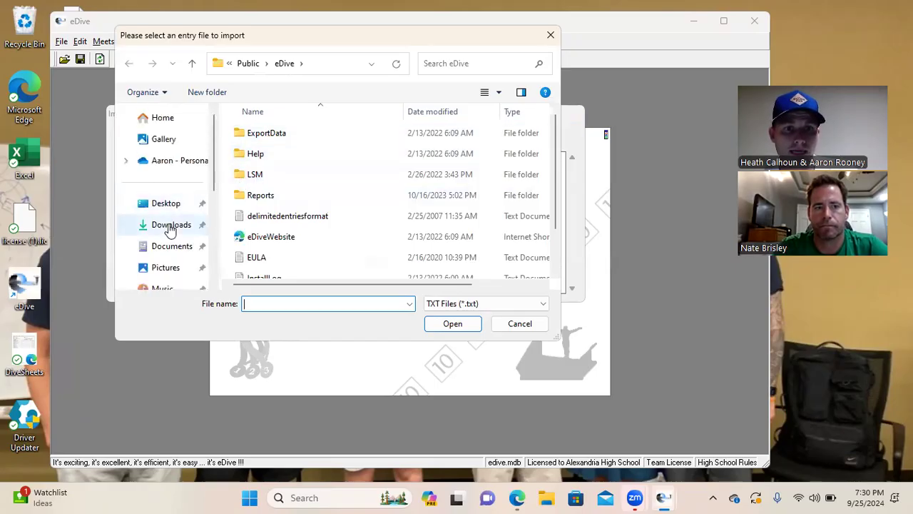
{"action": "left_click", "coordinate": [169, 226]}
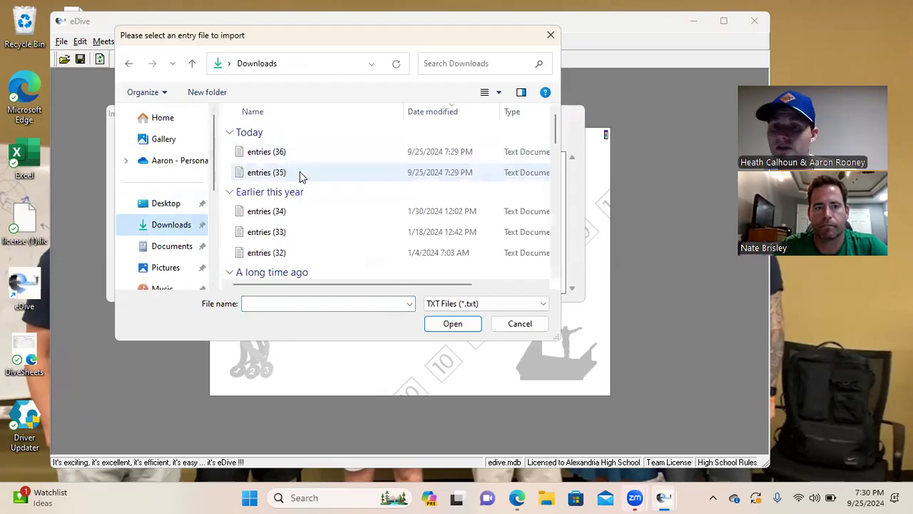
{"action": "left_click", "coordinate": [285, 174]}
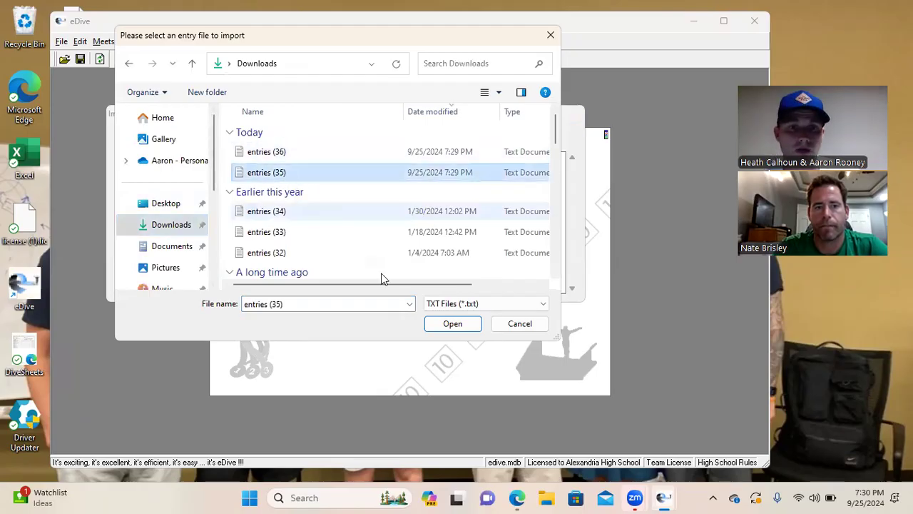
{"action": "left_click", "coordinate": [451, 326]}
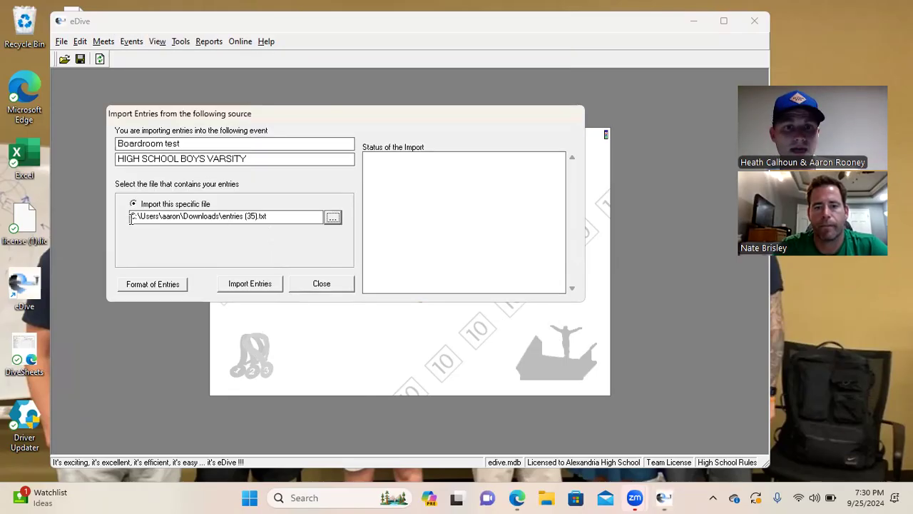
{"action": "left_click", "coordinate": [255, 287]}
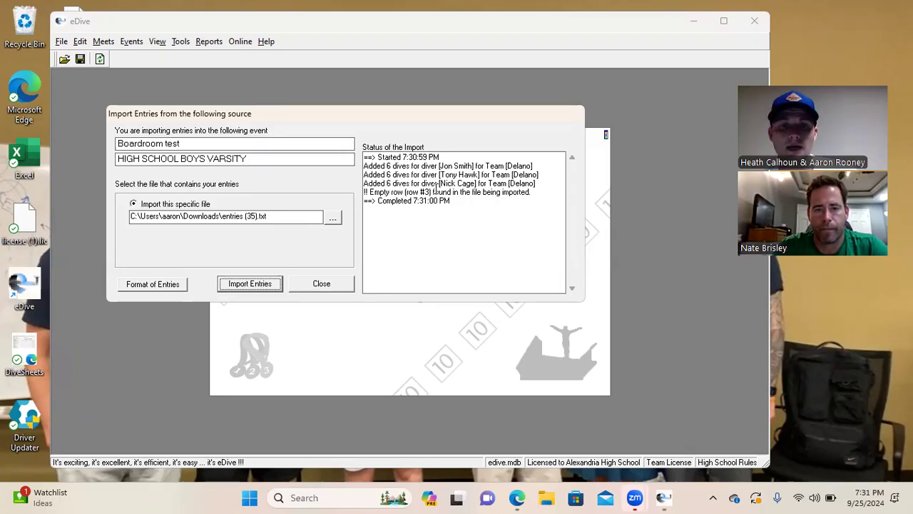
{"action": "left_click", "coordinate": [321, 284]}
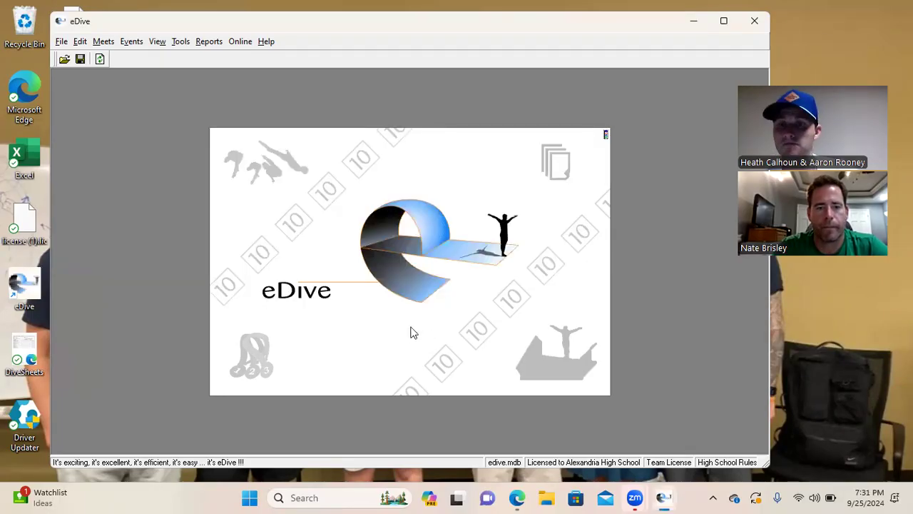
Import entries (36).txt from Downloads into the Boardroom test varsity event, then close the window
{"action": "left_click", "coordinate": [62, 42]}
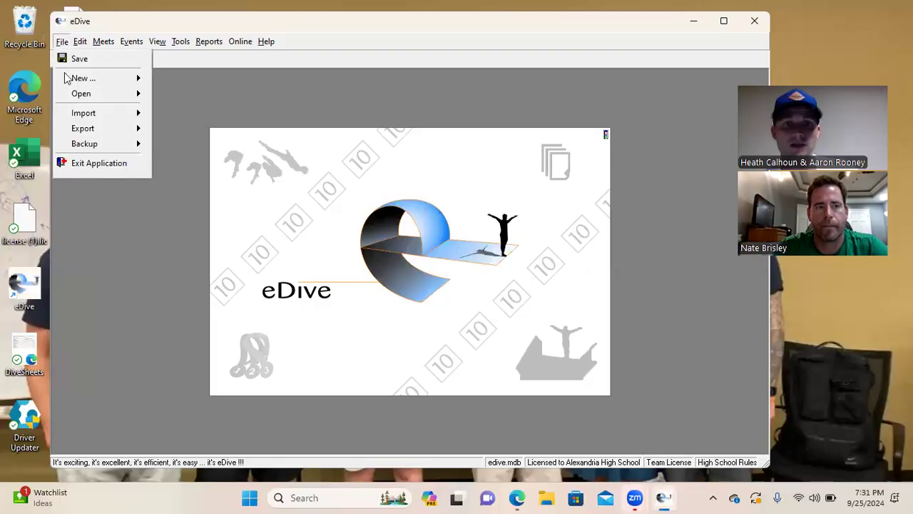
{"action": "mouse_move", "coordinate": [79, 113]}
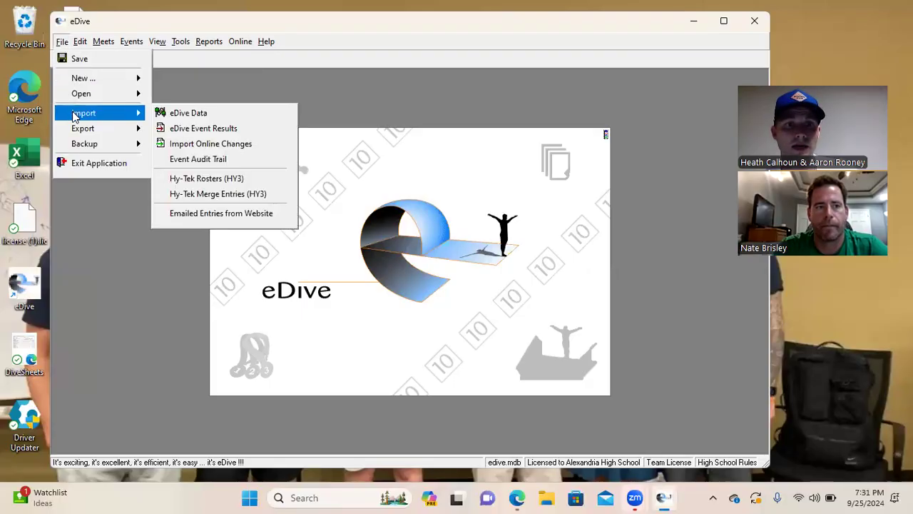
{"action": "left_click", "coordinate": [210, 214]}
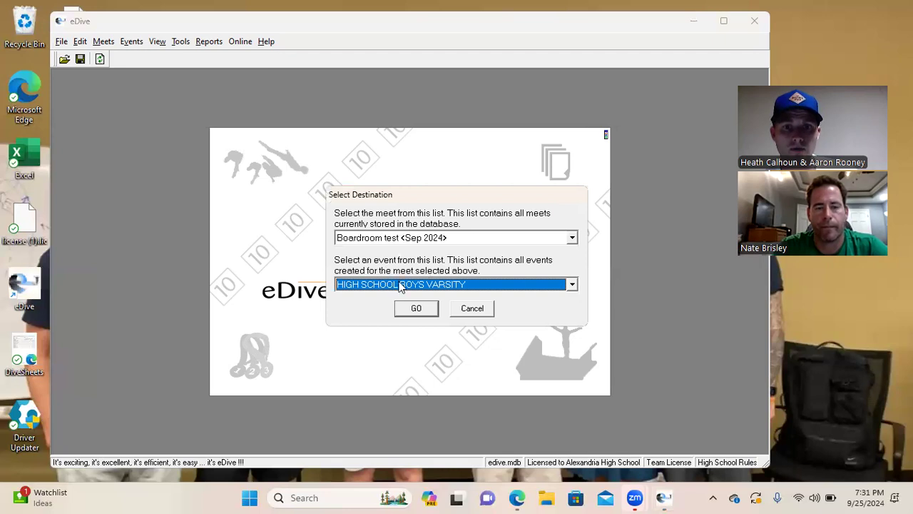
{"action": "left_click", "coordinate": [406, 305]}
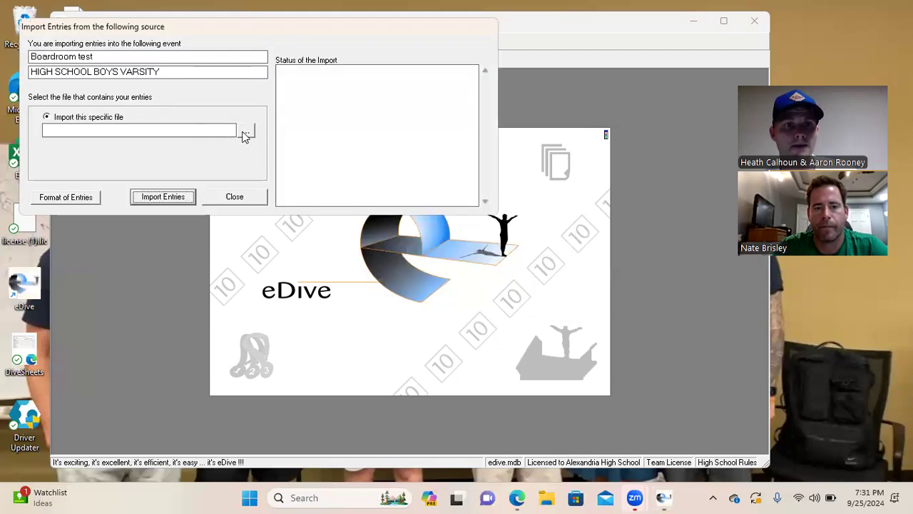
{"action": "left_click", "coordinate": [246, 132]}
{"action": "scroll", "coordinate": [159, 178], "scroll_direction": "down", "scroll_amount": 3}
{"action": "scroll", "coordinate": [171, 177], "scroll_direction": "up", "scroll_amount": 3}
{"action": "left_click", "coordinate": [165, 225]}
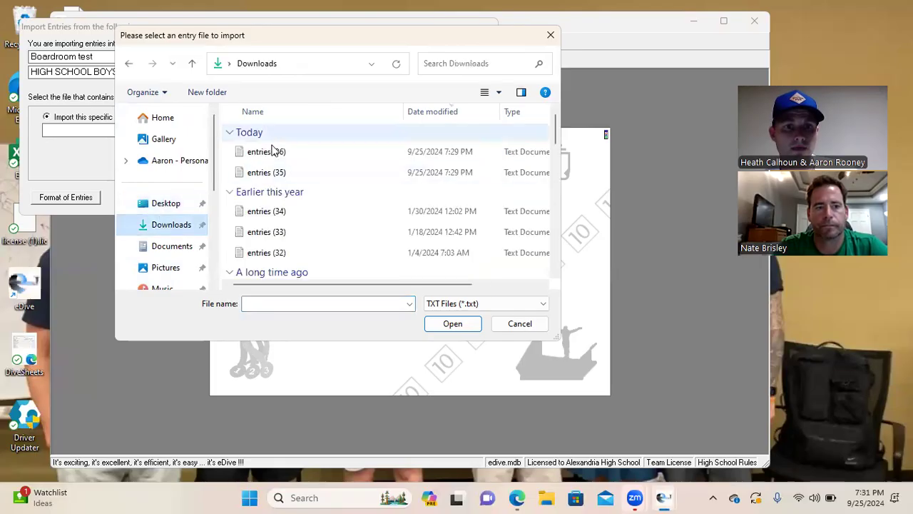
{"action": "left_click", "coordinate": [279, 153]}
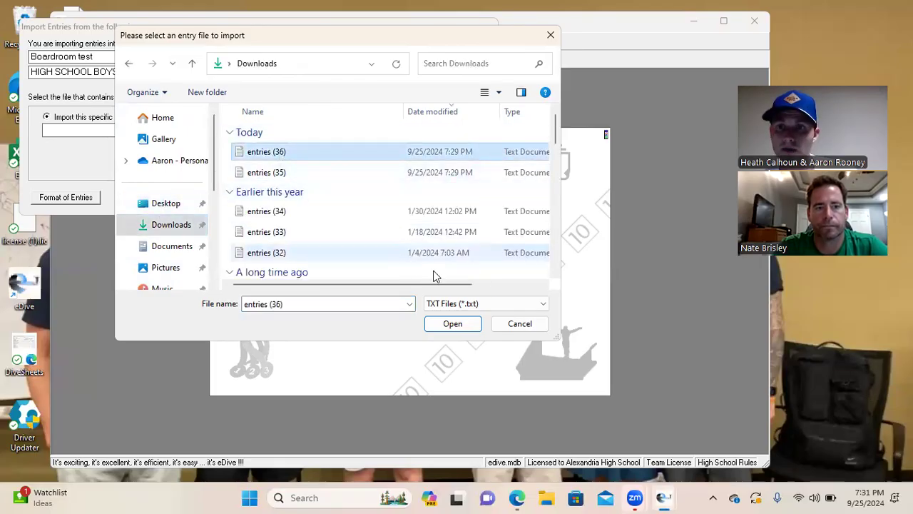
{"action": "left_click", "coordinate": [452, 324]}
{"action": "left_click", "coordinate": [174, 199]}
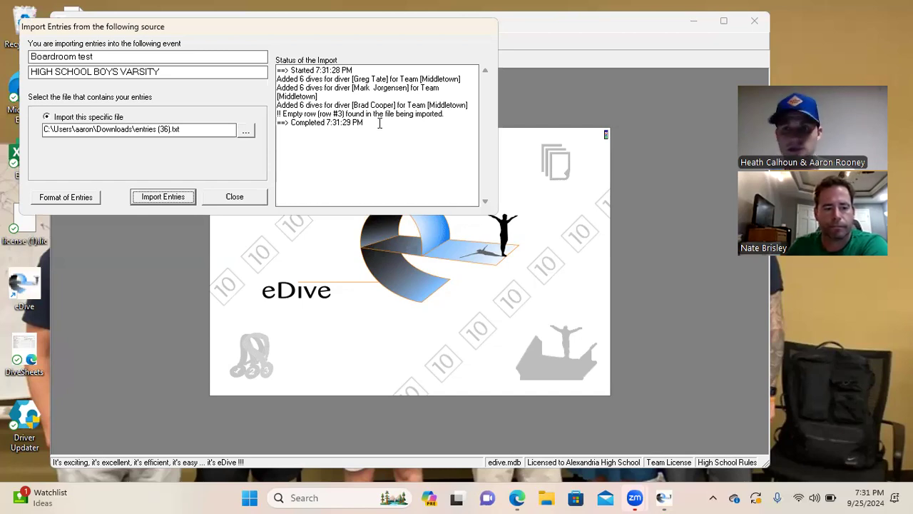
{"action": "left_click", "coordinate": [235, 197]}
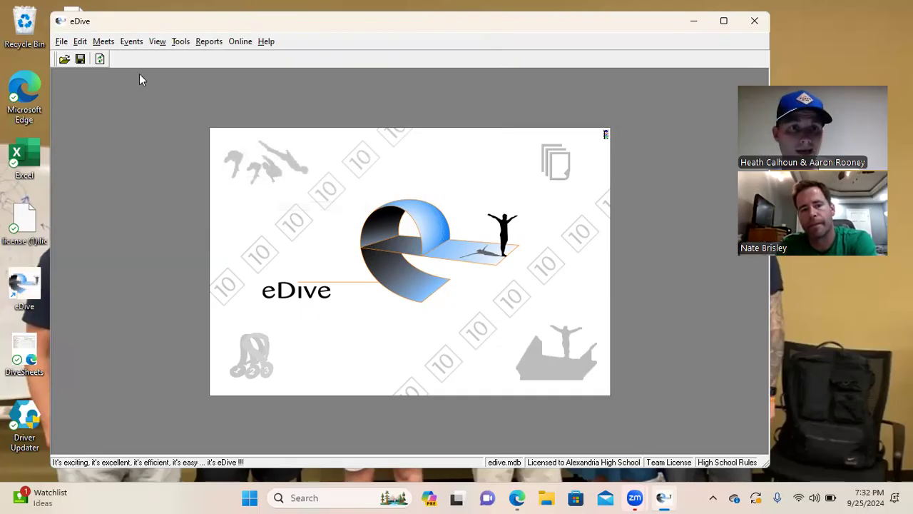
{"action": "left_click", "coordinate": [61, 42]}
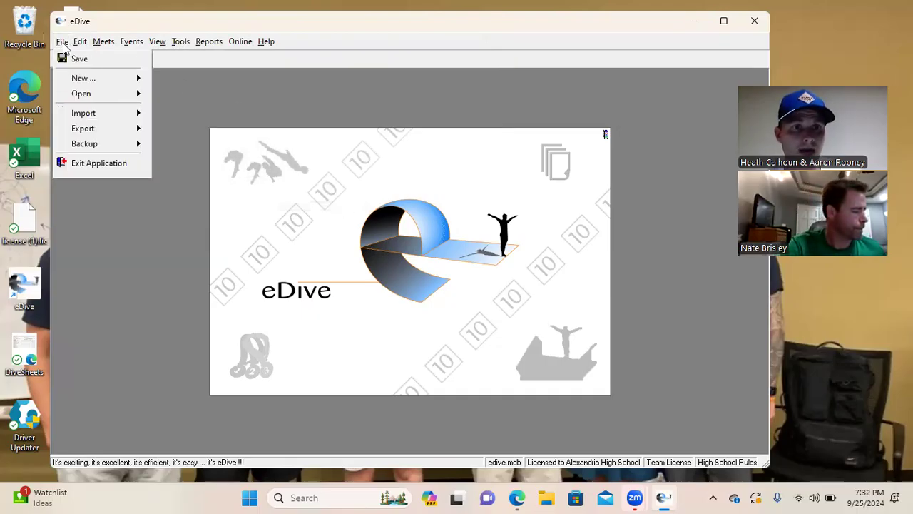
{"action": "mouse_move", "coordinate": [81, 44]}
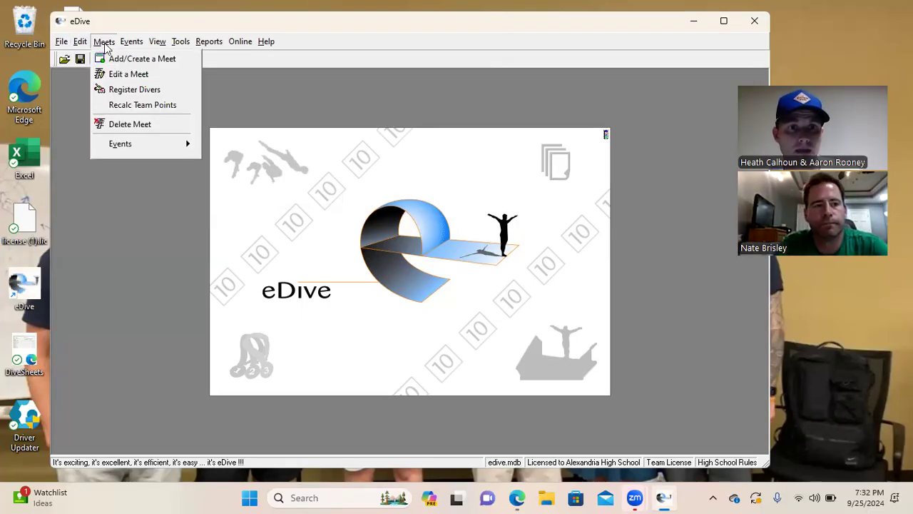
{"action": "mouse_move", "coordinate": [130, 47]}
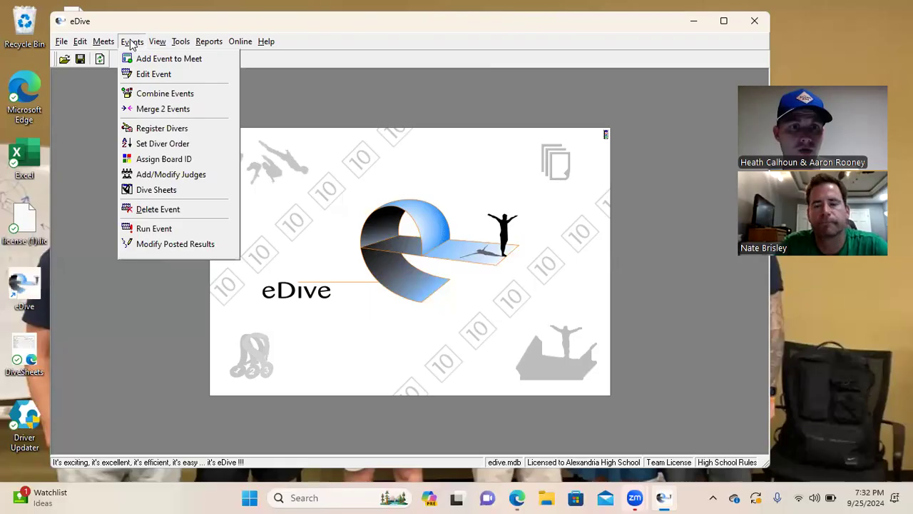
{"action": "left_click", "coordinate": [152, 93]}
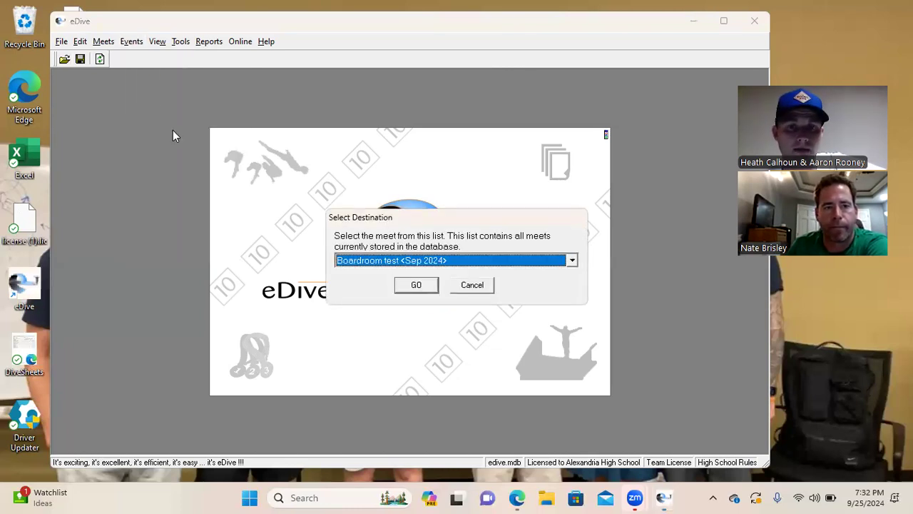
{"action": "left_click", "coordinate": [415, 285]}
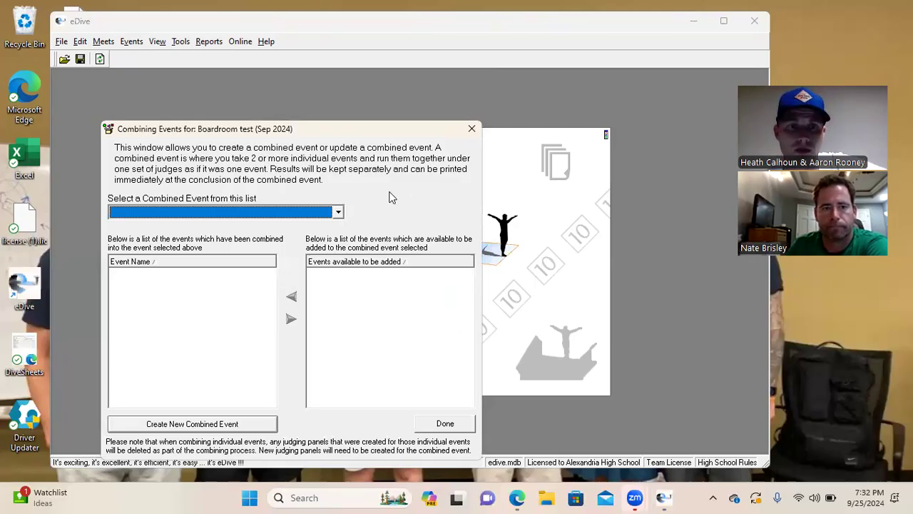
{"action": "left_click", "coordinate": [251, 214]}
{"action": "left_click", "coordinate": [225, 215]}
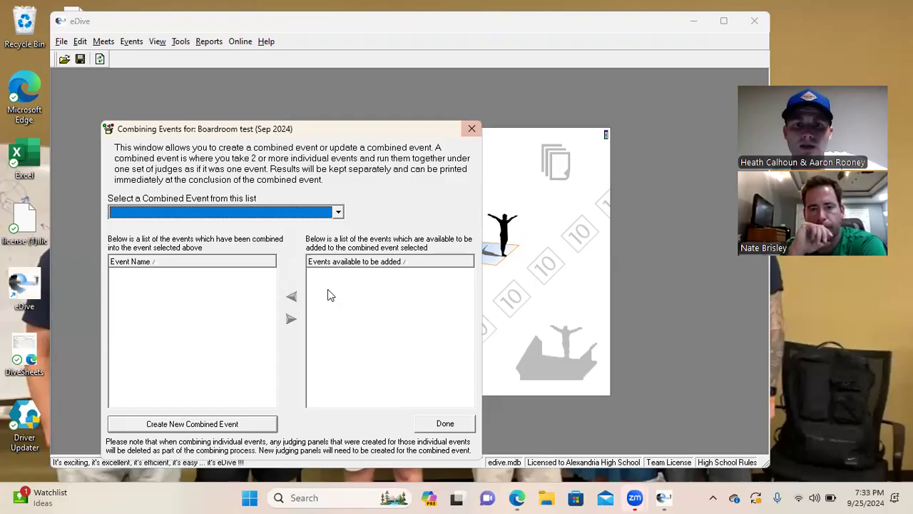
{"action": "left_click", "coordinate": [471, 129]}
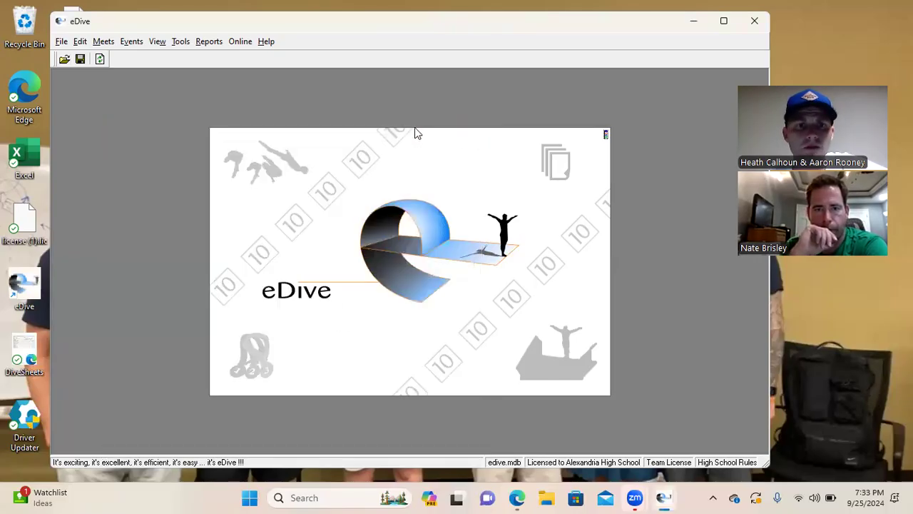
Open Register Divers for the Boardroom test meet and scroll through the diver list
{"action": "left_click", "coordinate": [131, 42]}
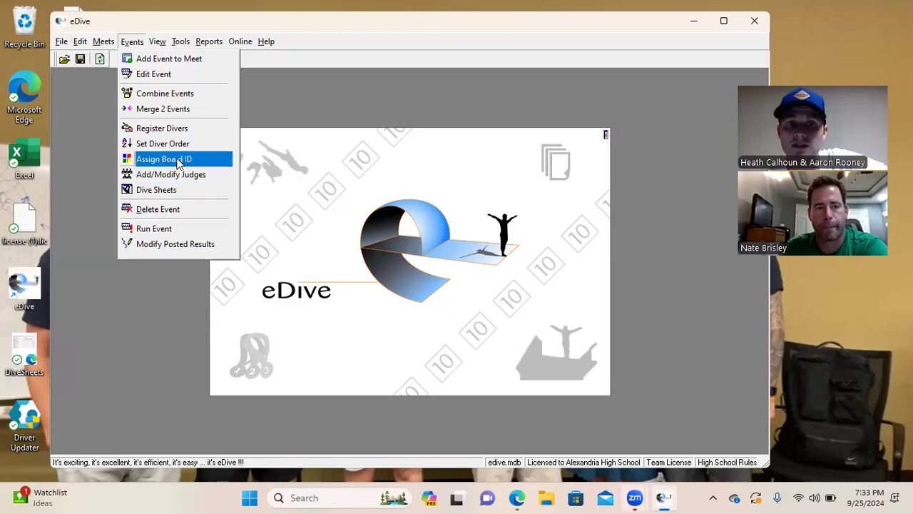
{"action": "left_click", "coordinate": [178, 130]}
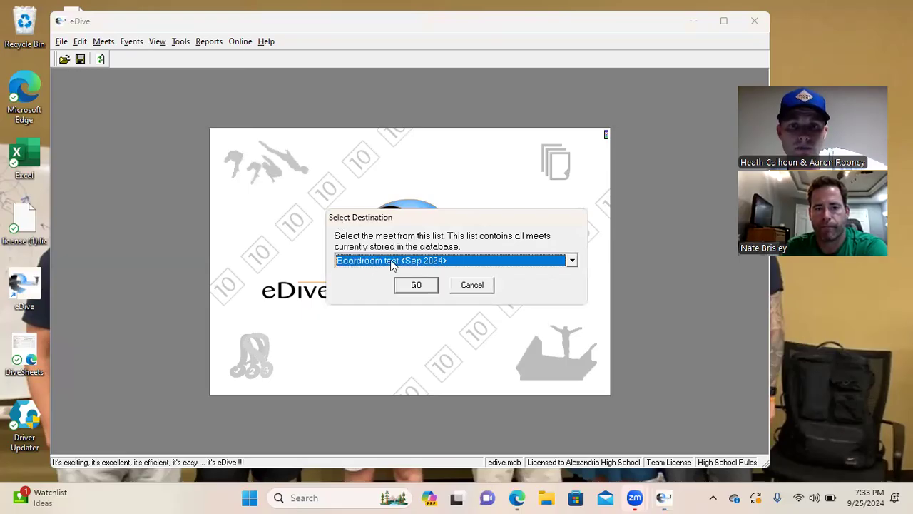
{"action": "left_click", "coordinate": [417, 283]}
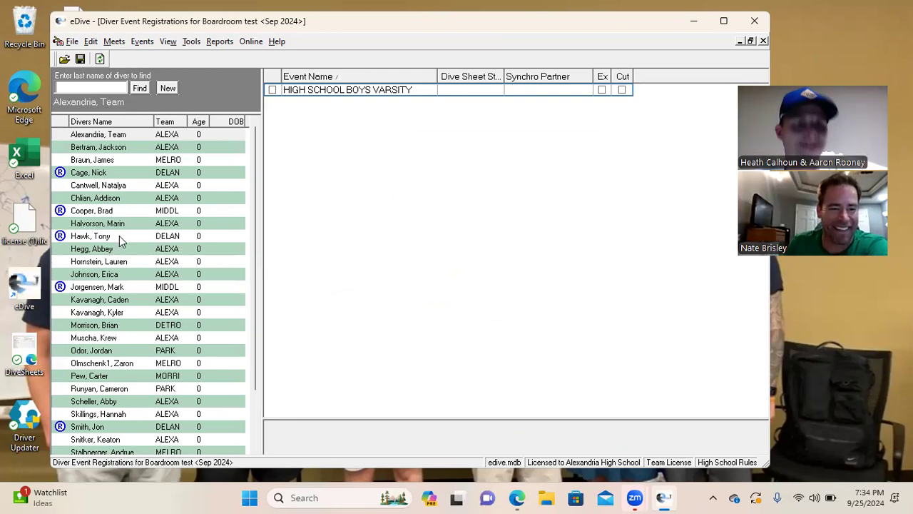
{"action": "scroll", "coordinate": [121, 242], "scroll_direction": "down", "scroll_amount": 1}
{"action": "scroll", "coordinate": [128, 263], "scroll_direction": "down", "scroll_amount": 4}
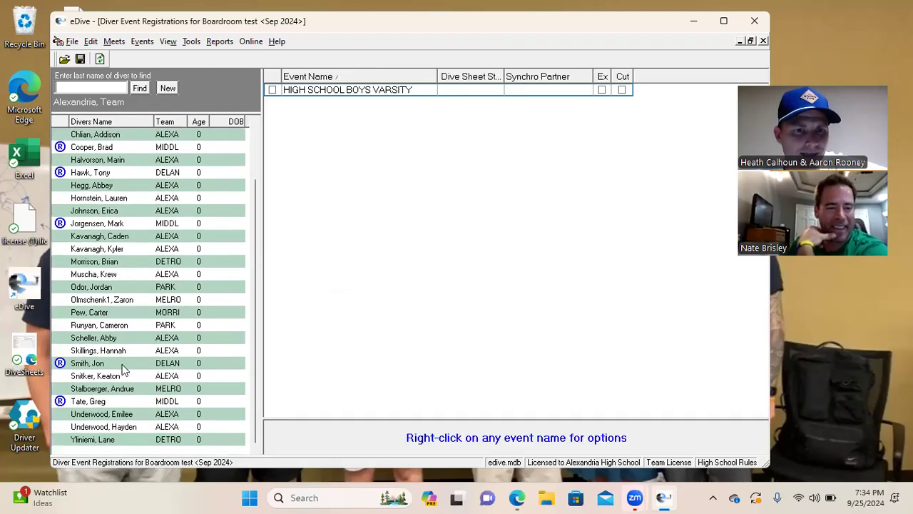
{"action": "scroll", "coordinate": [126, 385], "scroll_direction": "up", "scroll_amount": 5}
Check each registered Delano and Middletown diver's event status, returning to the Delano diver with errors
{"action": "left_click", "coordinate": [89, 173]}
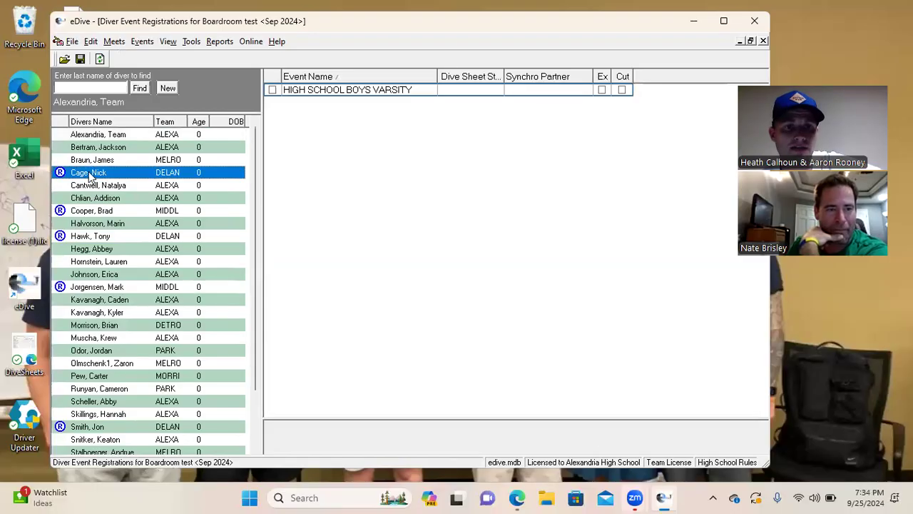
{"action": "left_click", "coordinate": [97, 212]}
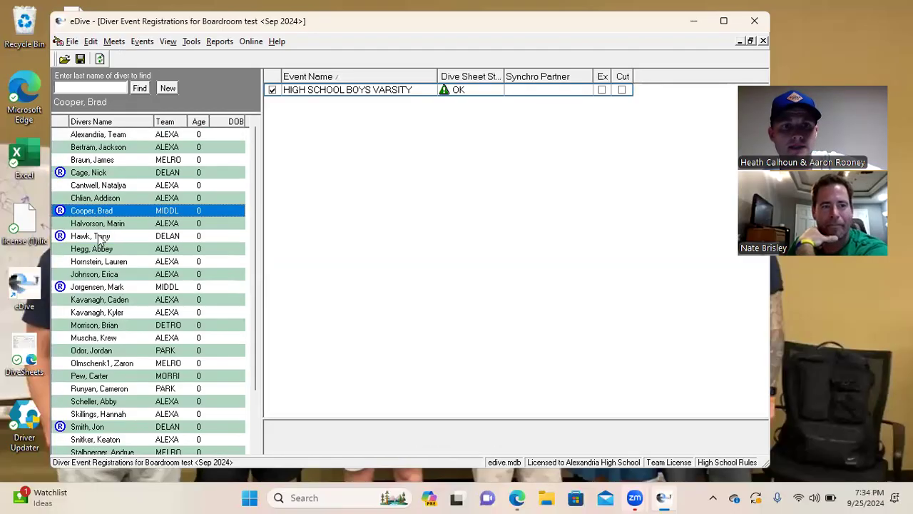
{"action": "left_click", "coordinate": [100, 236]}
{"action": "left_click", "coordinate": [114, 286]}
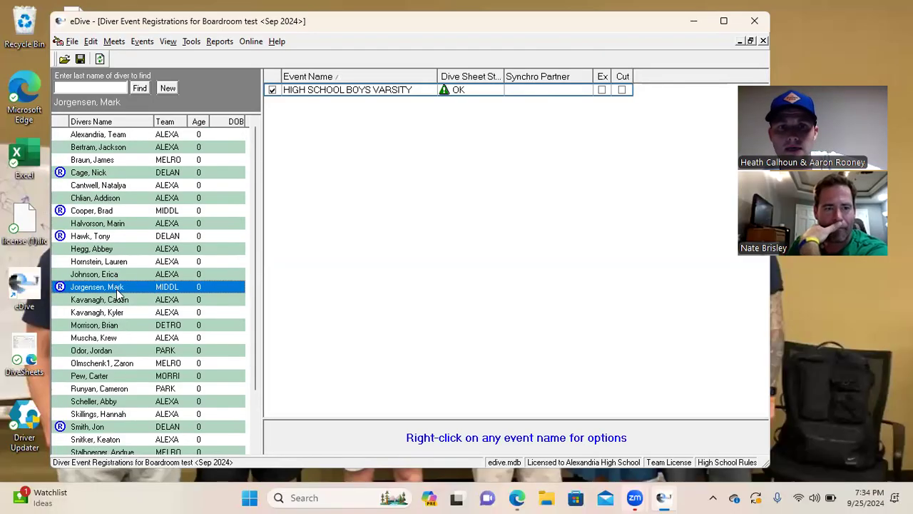
{"action": "left_click", "coordinate": [103, 427]}
{"action": "scroll", "coordinate": [109, 405], "scroll_direction": "down", "scroll_amount": 5}
{"action": "left_click", "coordinate": [107, 401]}
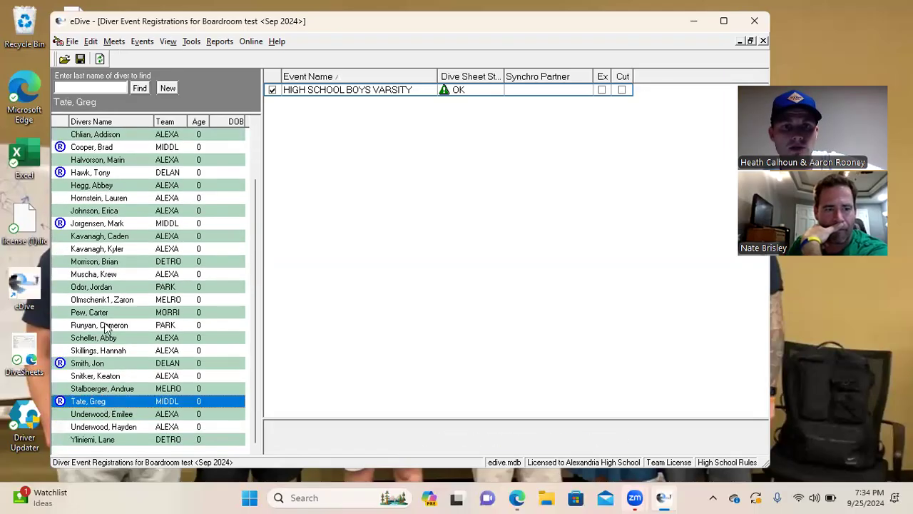
{"action": "scroll", "coordinate": [108, 405], "scroll_direction": "up", "scroll_amount": 5}
{"action": "left_click", "coordinate": [105, 174]}
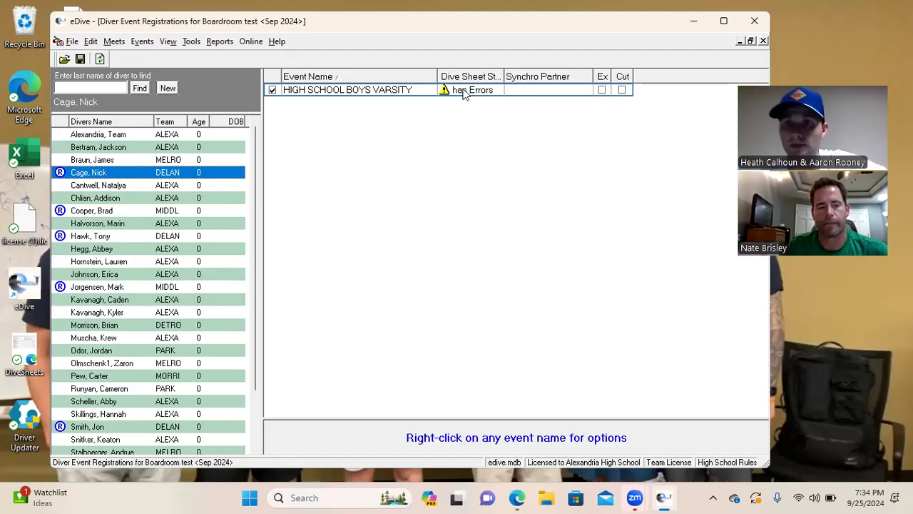
{"action": "right_click", "coordinate": [462, 92]}
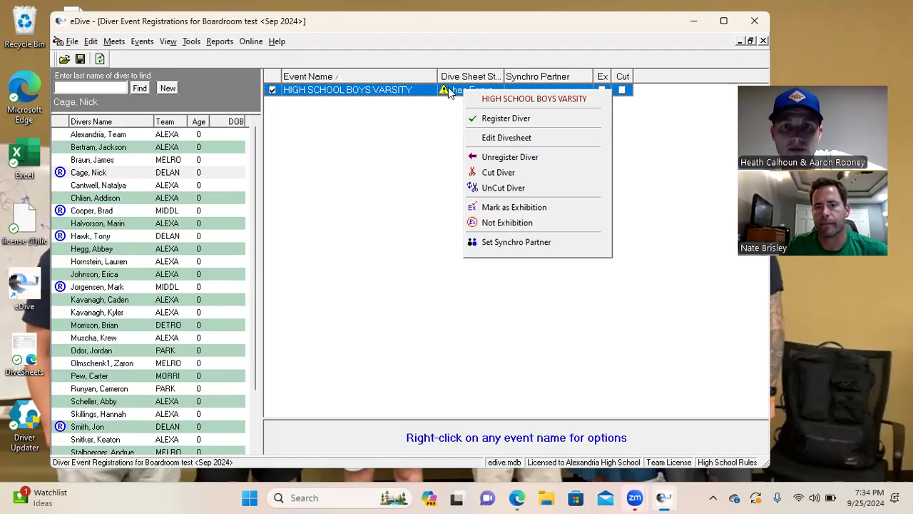
Review the Delano diver's dive sheet errors, change round 1 to 103C, and save
{"action": "left_click", "coordinate": [514, 138]}
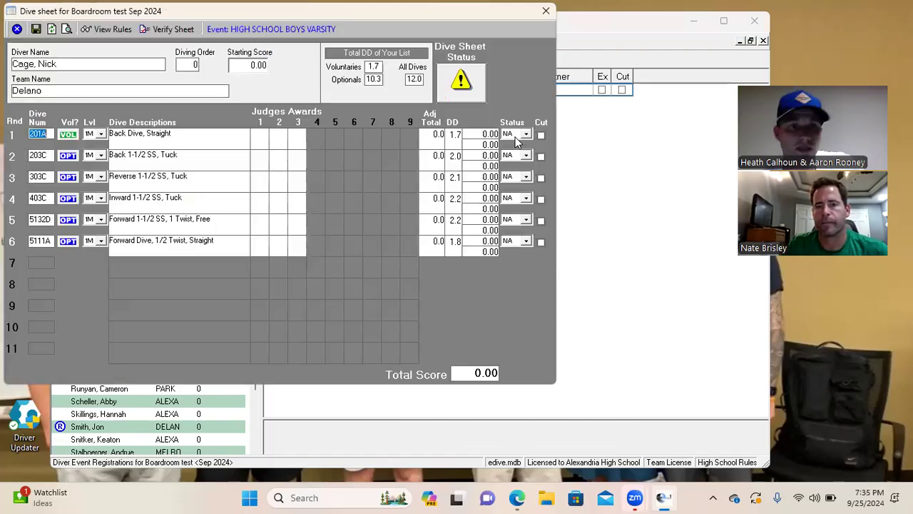
{"action": "left_click", "coordinate": [464, 84]}
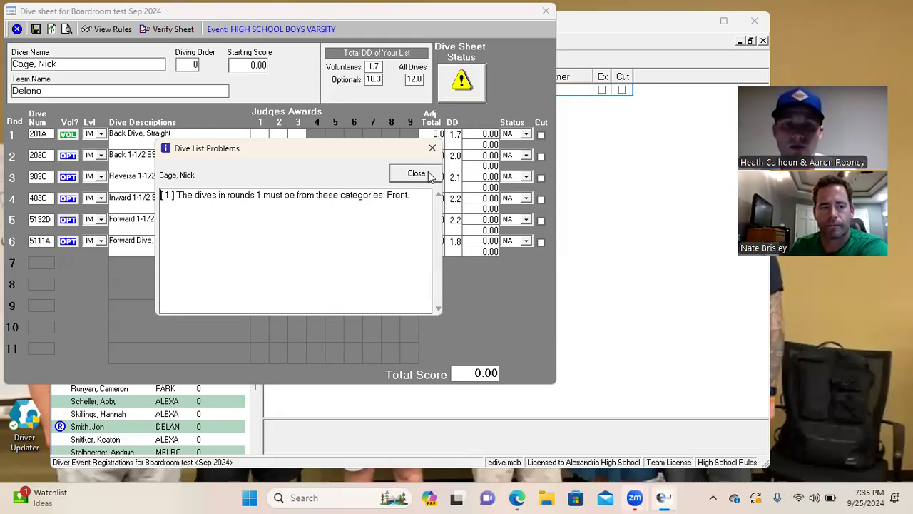
{"action": "left_click", "coordinate": [417, 174]}
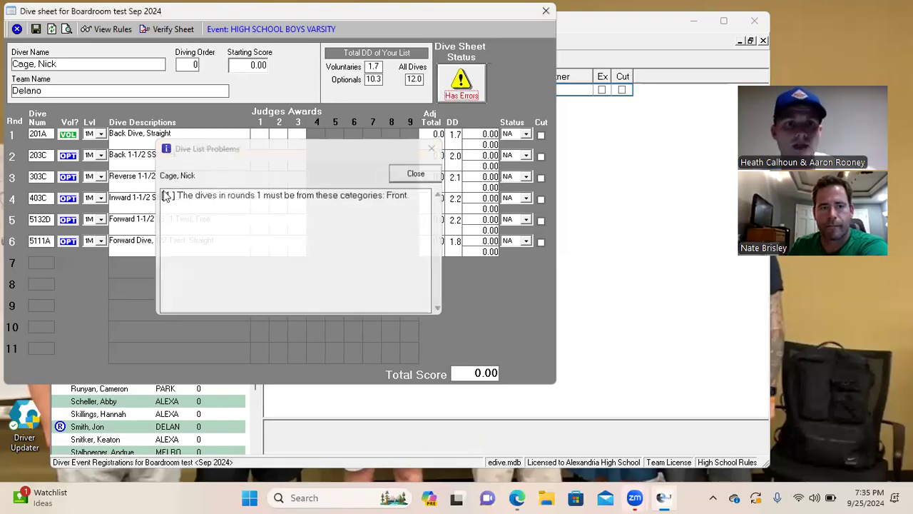
{"action": "left_click", "coordinate": [45, 137]}
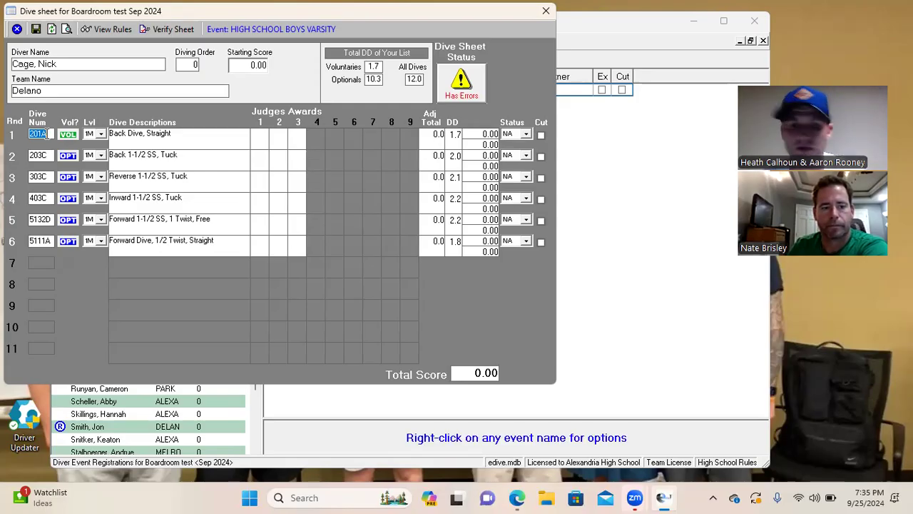
{"action": "type", "text": "103C"}
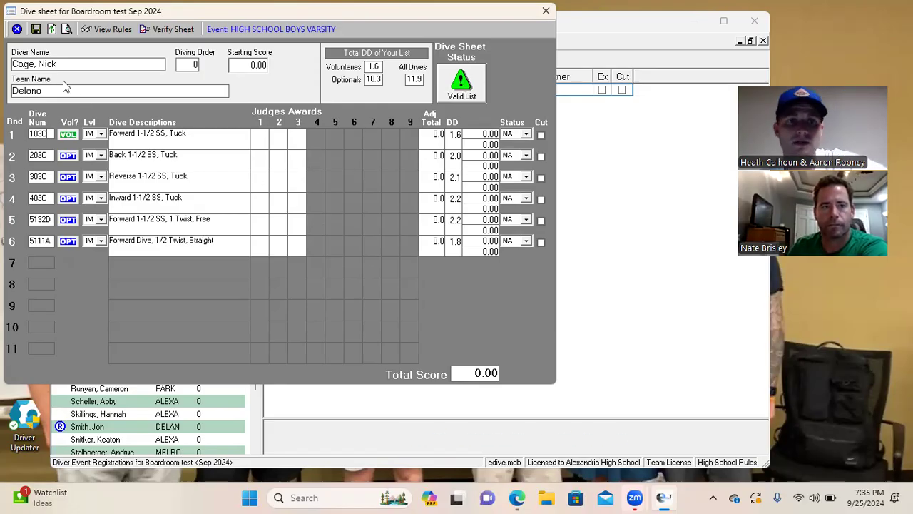
{"action": "left_click", "coordinate": [36, 33]}
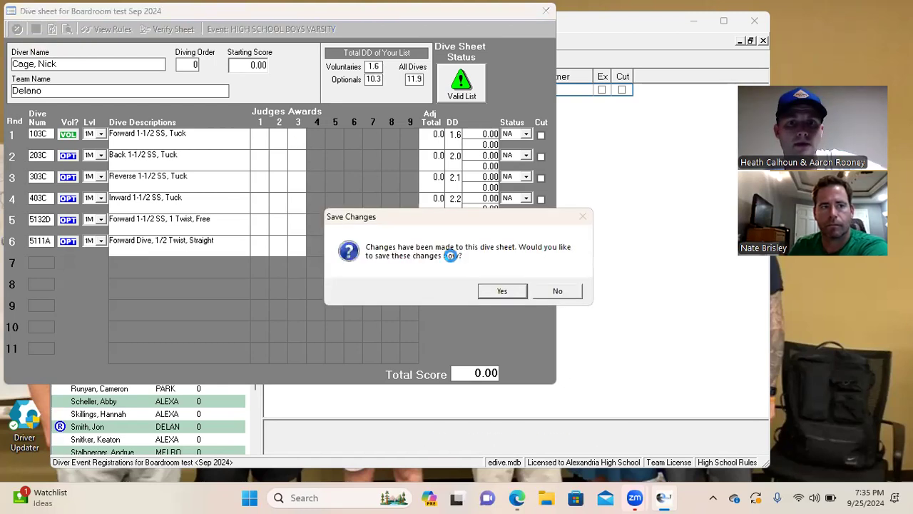
{"action": "left_click", "coordinate": [492, 290]}
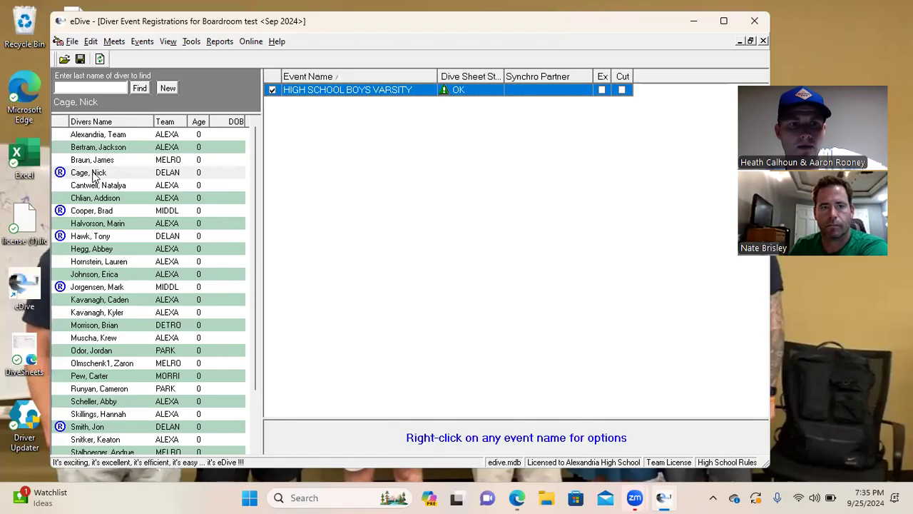
{"action": "left_click", "coordinate": [93, 174]}
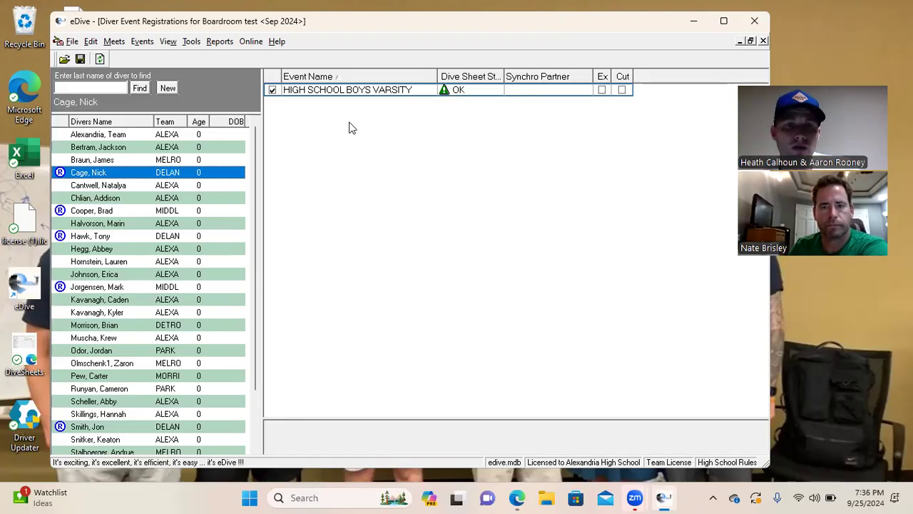
{"action": "left_click", "coordinate": [97, 210]}
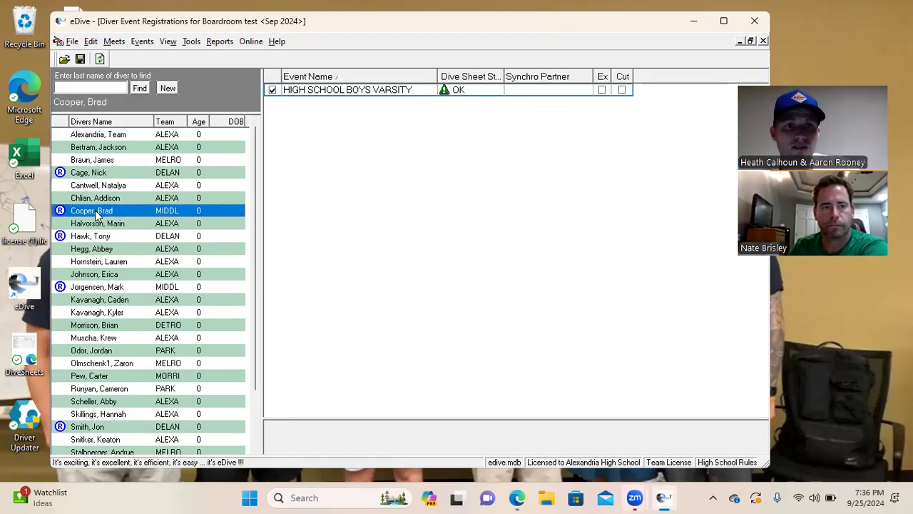
{"action": "right_click", "coordinate": [459, 90]}
{"action": "left_click", "coordinate": [499, 135]}
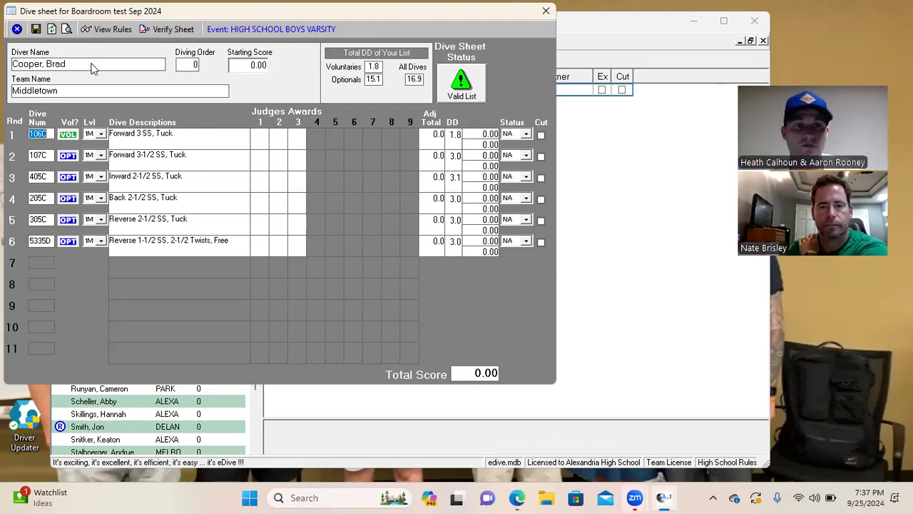
{"action": "left_click", "coordinate": [36, 28]}
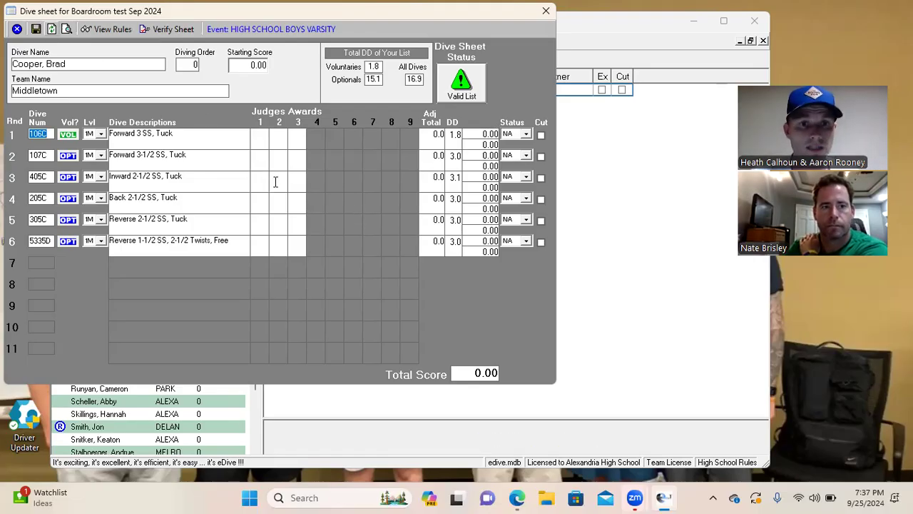
{"action": "left_click", "coordinate": [16, 29]}
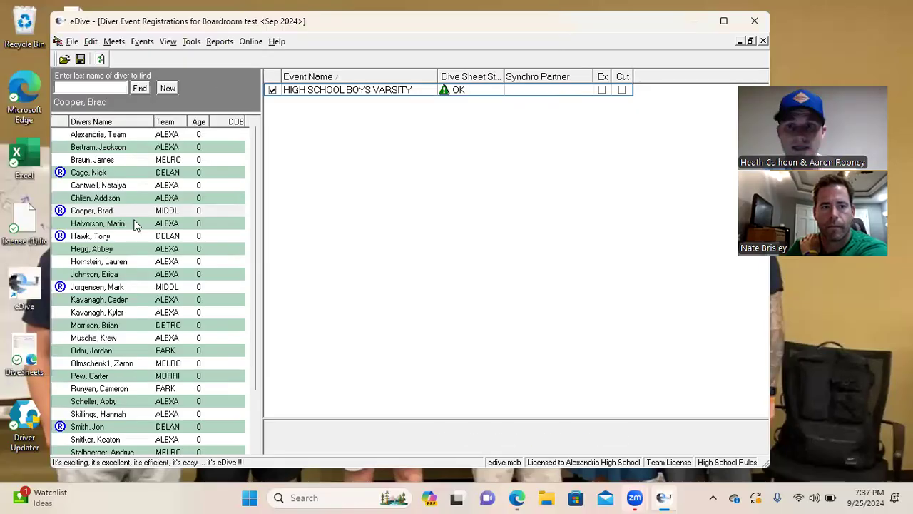
{"action": "left_click", "coordinate": [86, 237]}
{"action": "right_click", "coordinate": [461, 90]}
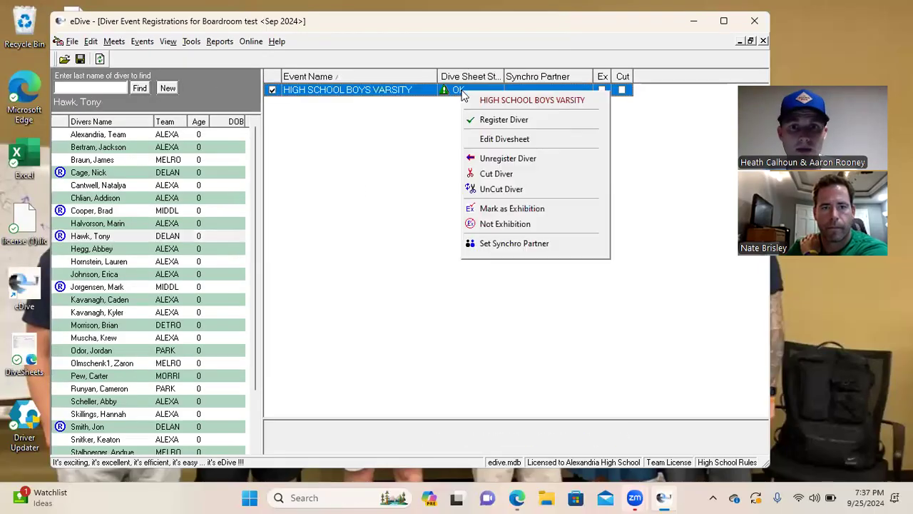
{"action": "left_click", "coordinate": [532, 137]}
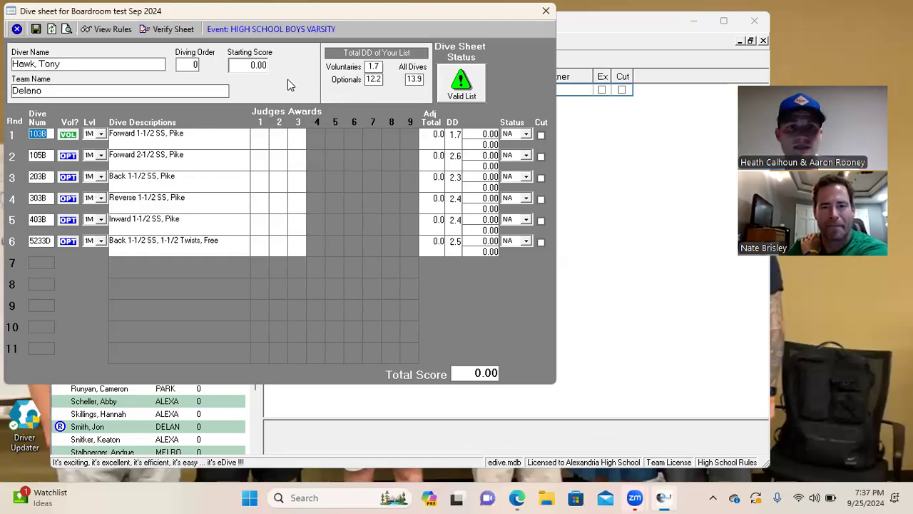
{"action": "left_click", "coordinate": [35, 31]}
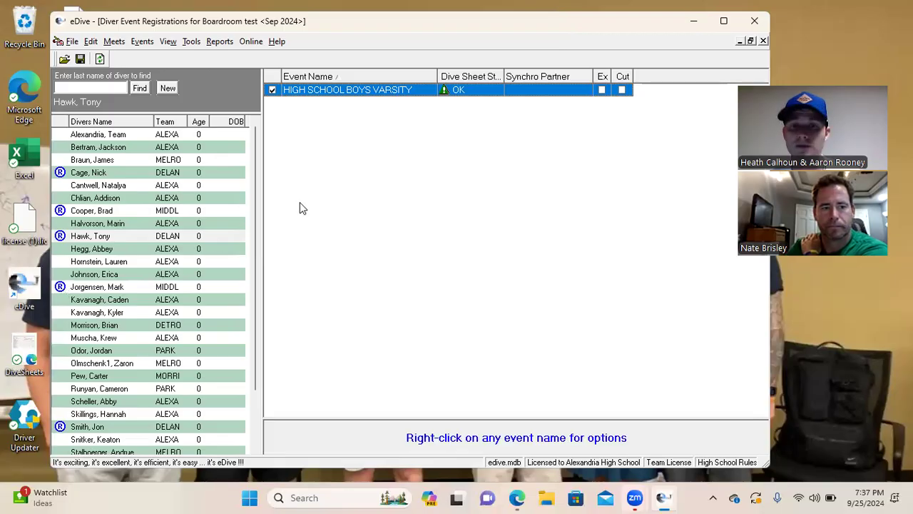
{"action": "right_click", "coordinate": [465, 90]}
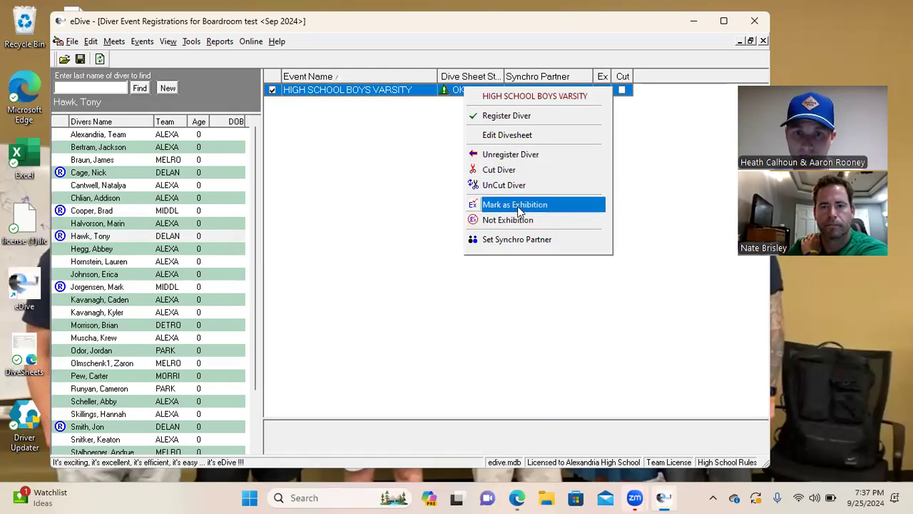
{"action": "left_click", "coordinate": [397, 216]}
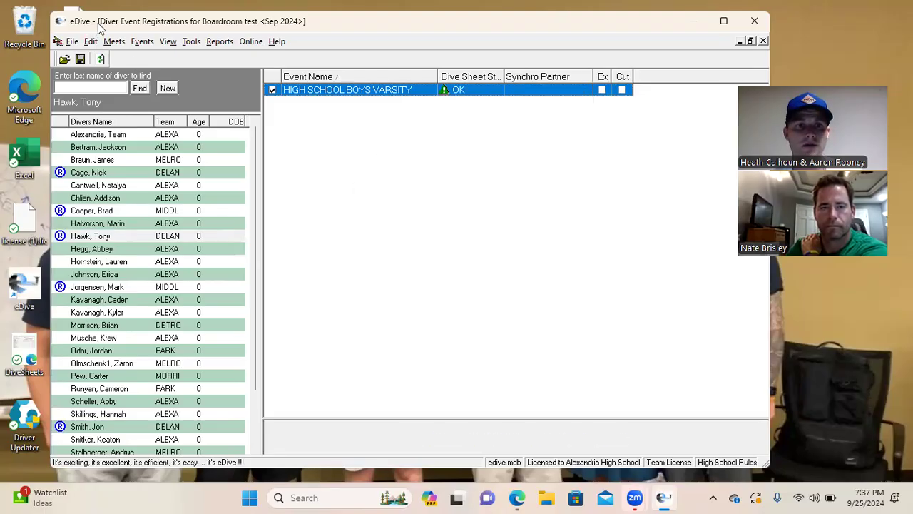
{"action": "left_click_drag", "start_coordinate": [98, 23], "coordinate": [92, 66]}
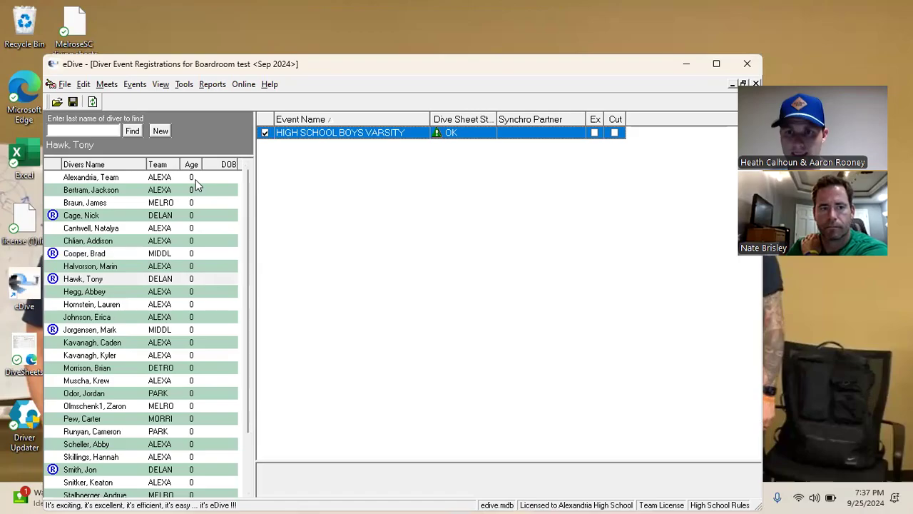
Open Set Diver Order for the varsity event and move the window down slightly
{"action": "left_click", "coordinate": [135, 84]}
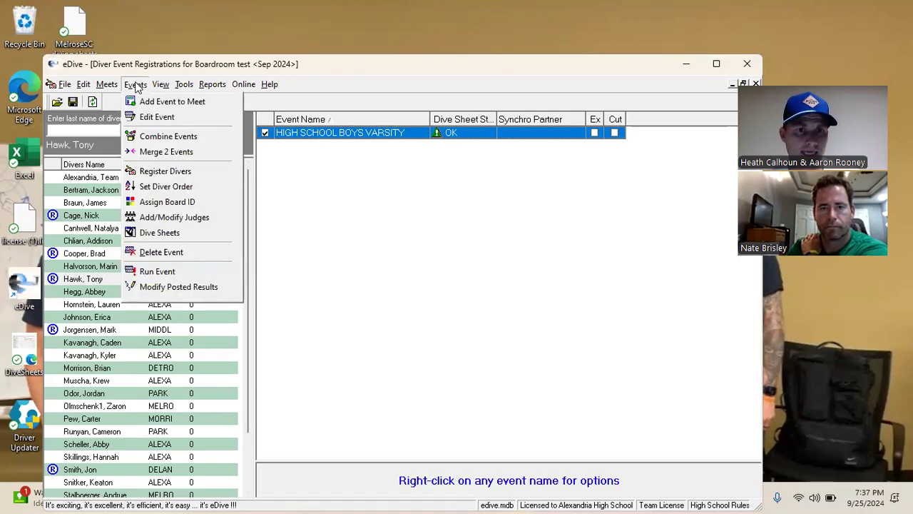
{"action": "left_click", "coordinate": [169, 188]}
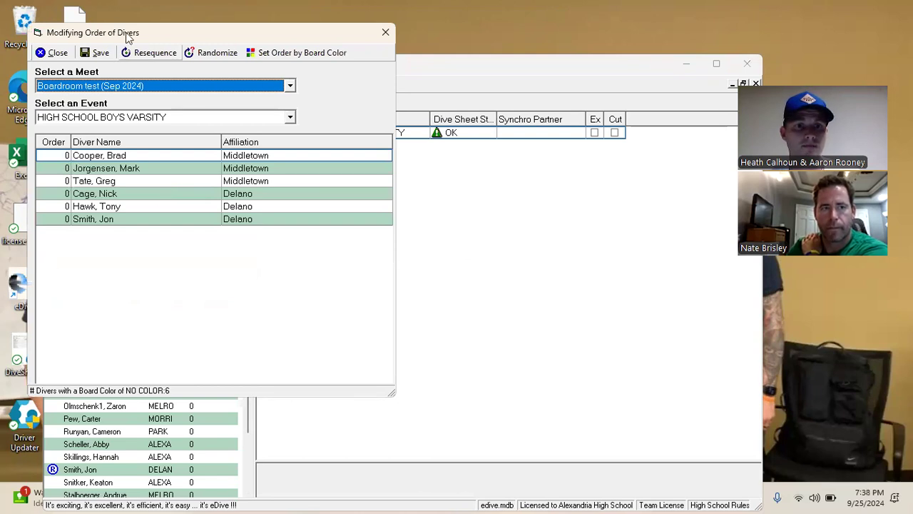
{"action": "left_click_drag", "start_coordinate": [145, 35], "coordinate": [140, 67]}
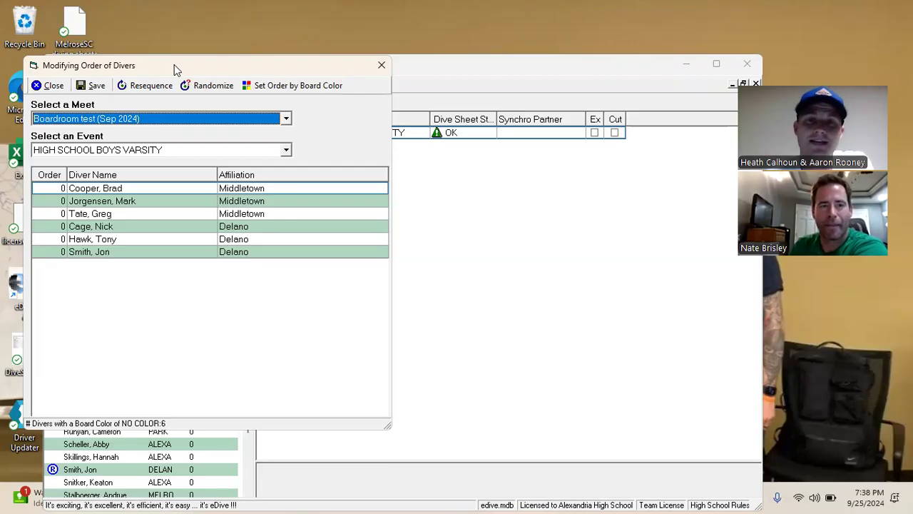
Randomize the diving order, swap orders 4 and 5, then save and close the window
{"action": "left_click", "coordinate": [214, 86]}
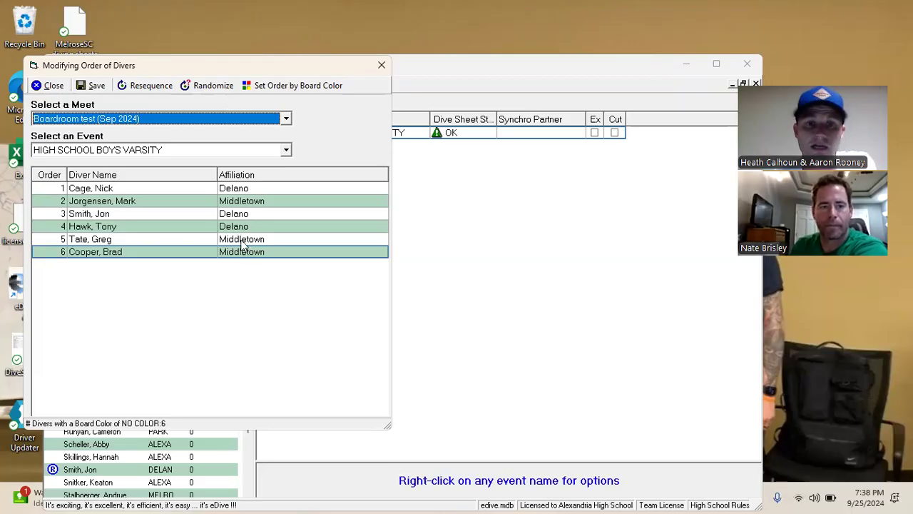
{"action": "left_click", "coordinate": [64, 227]}
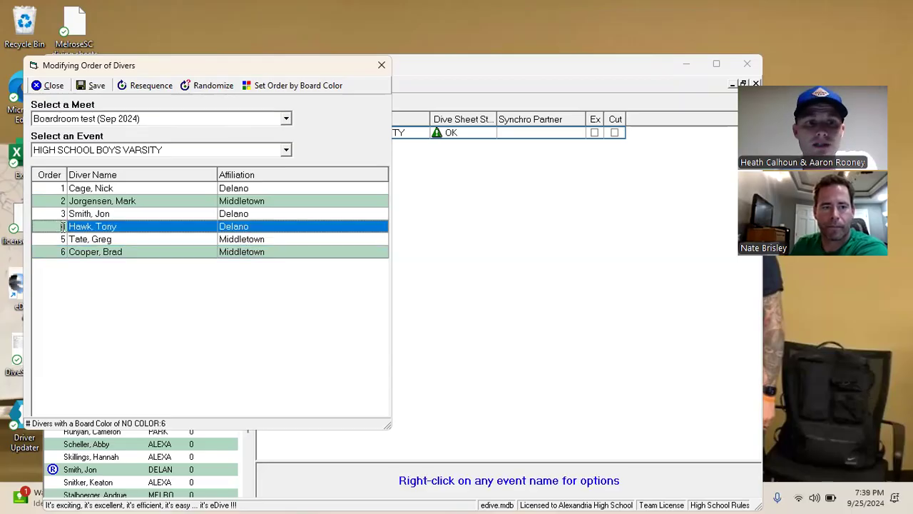
{"action": "type", "text": "5"}
{"action": "left_click", "coordinate": [63, 240]}
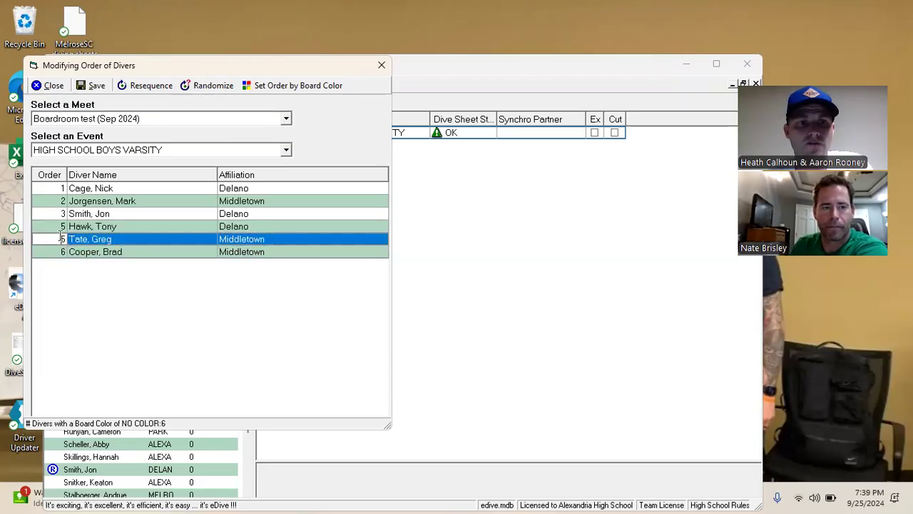
{"action": "left_click", "coordinate": [60, 227]}
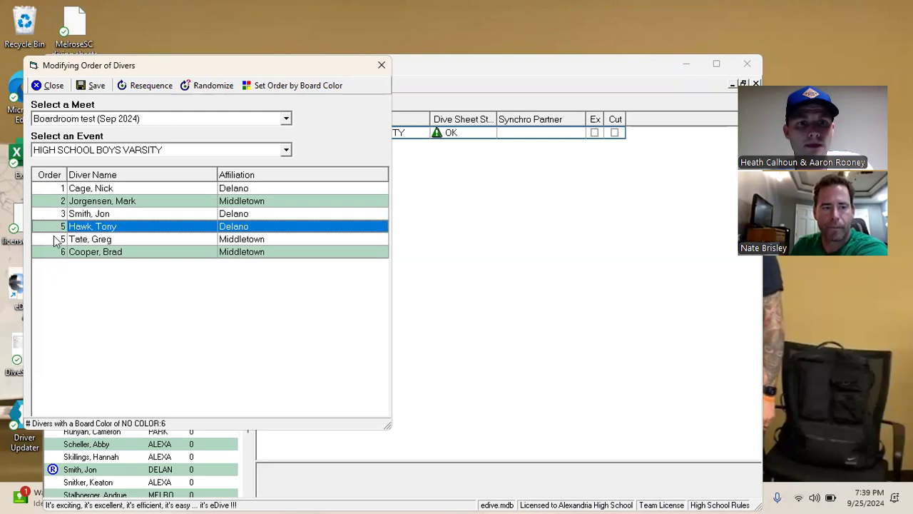
{"action": "left_click", "coordinate": [58, 240]}
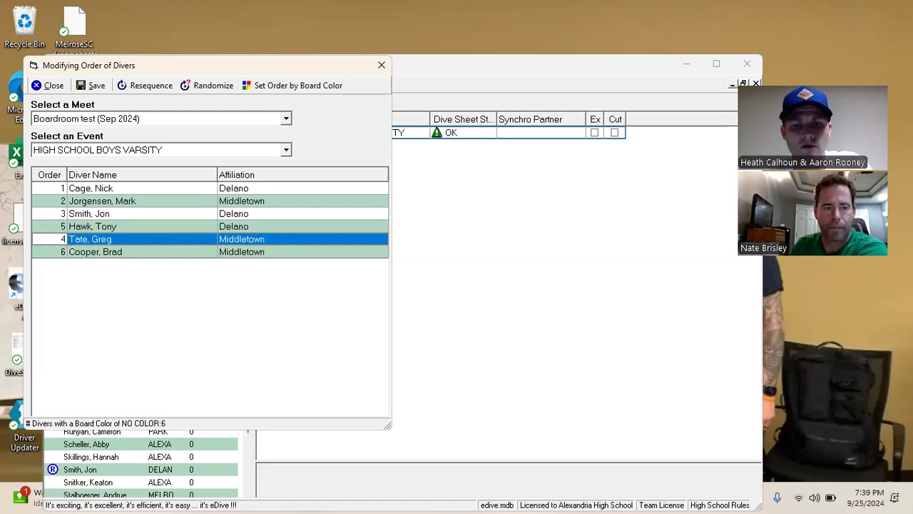
{"action": "left_click", "coordinate": [90, 252]}
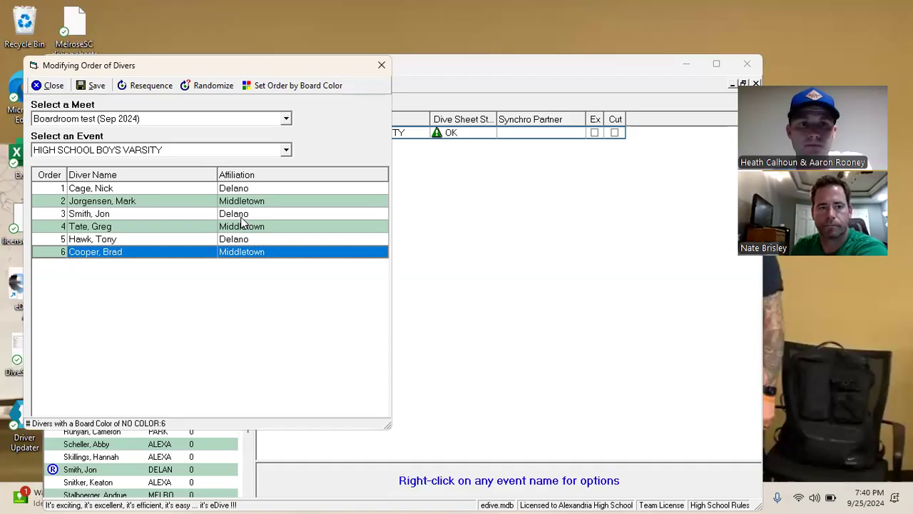
{"action": "left_click", "coordinate": [93, 86]}
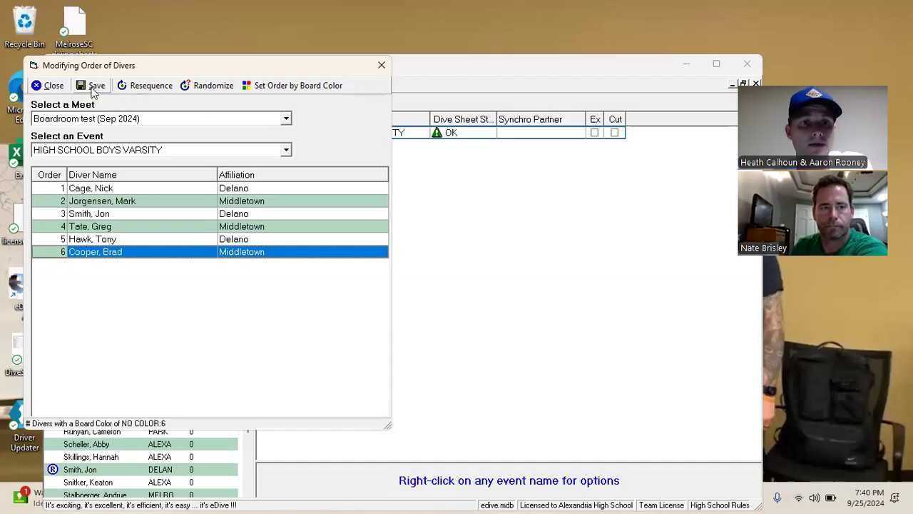
{"action": "left_click", "coordinate": [48, 86]}
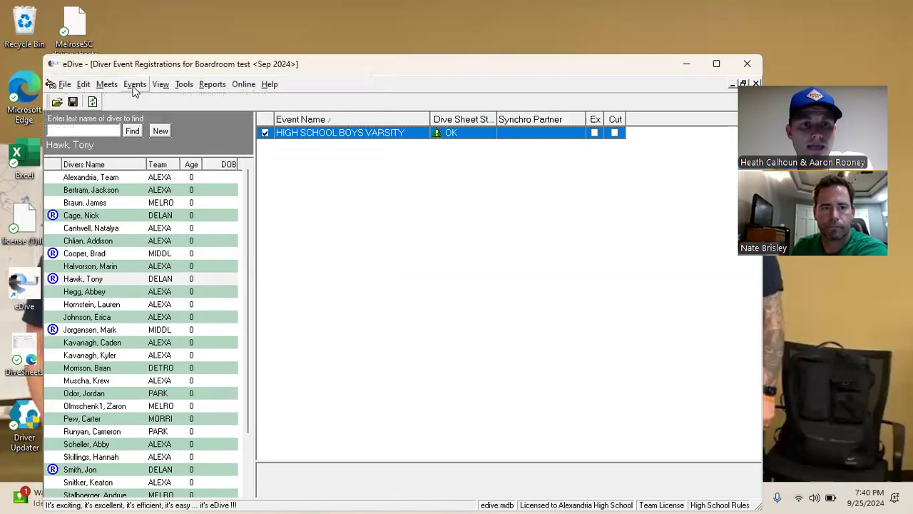
Open the Reports Browser, tick HIGH SCHOOL BOYS VARSITY and select the Dive Sheets report
{"action": "left_click", "coordinate": [134, 86]}
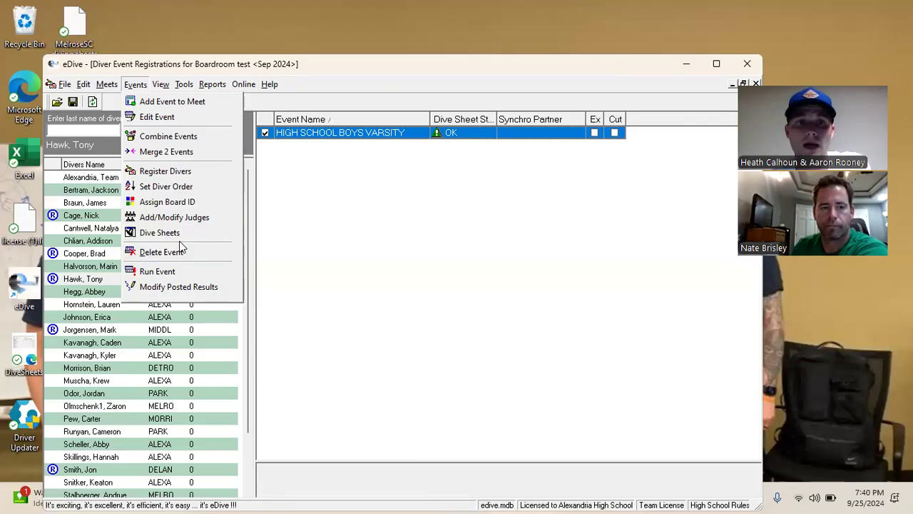
{"action": "left_click", "coordinate": [338, 76]}
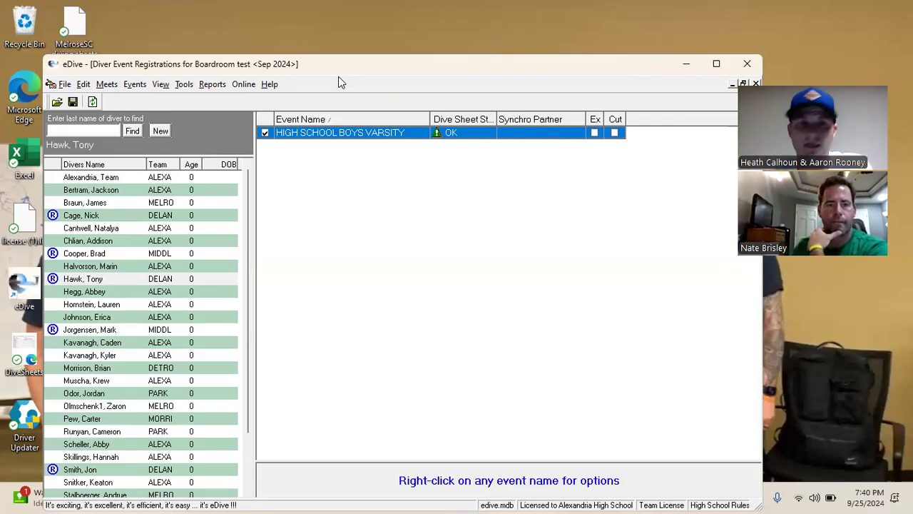
{"action": "left_click", "coordinate": [212, 84]}
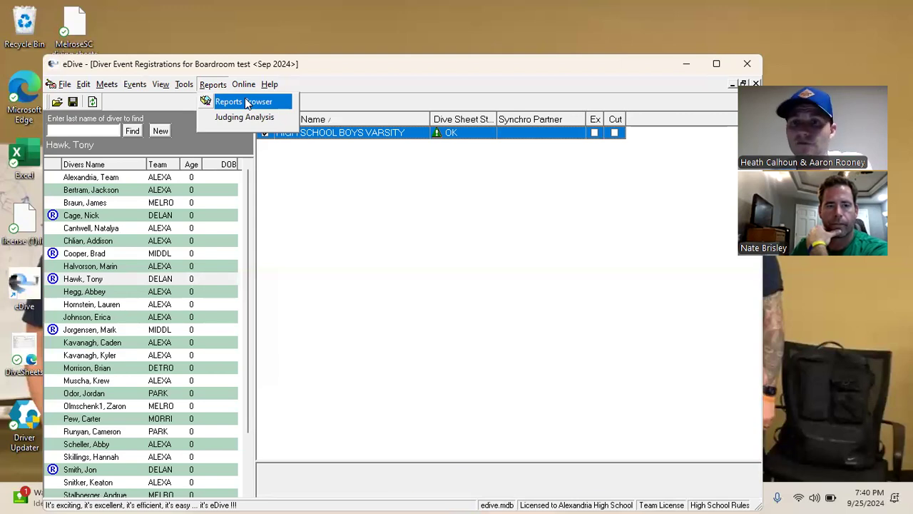
{"action": "left_click", "coordinate": [244, 102]}
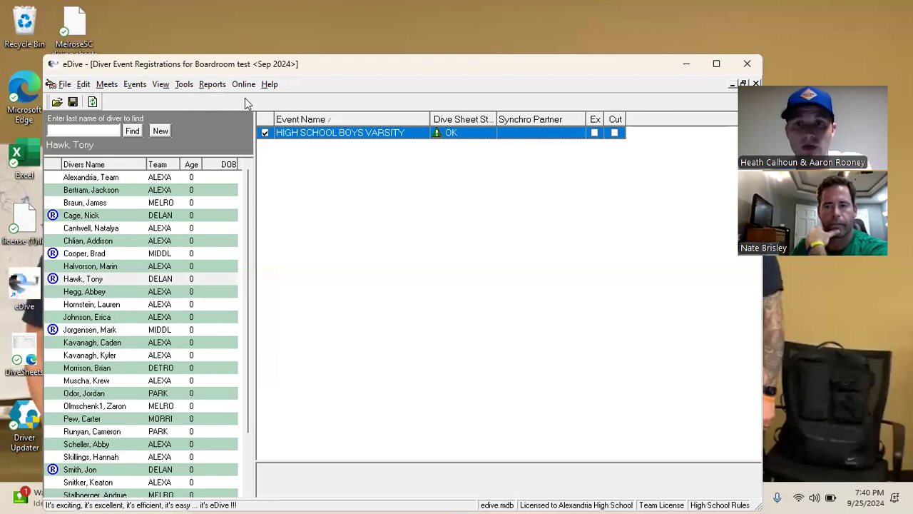
{"action": "left_click", "coordinate": [238, 239]}
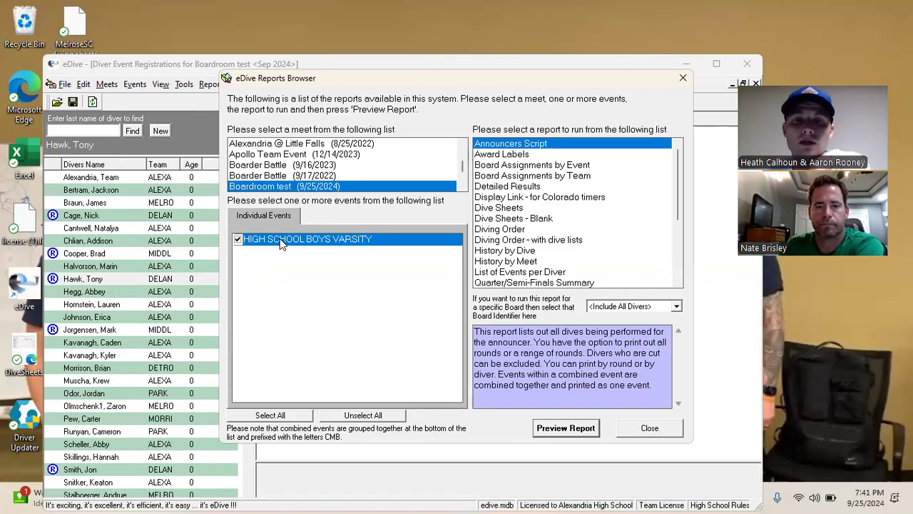
{"action": "left_click", "coordinate": [519, 207]}
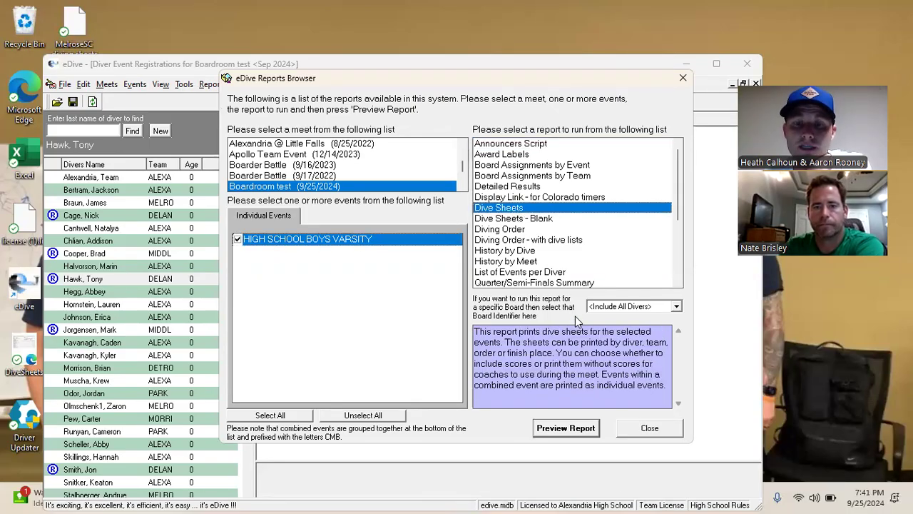
Preview the Dive Sheets report in High School (NFHS) format
{"action": "left_click", "coordinate": [561, 428]}
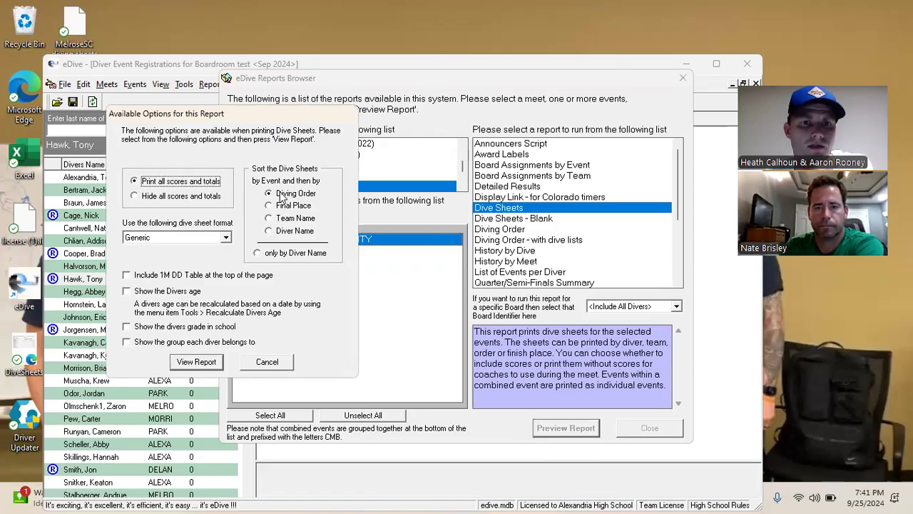
{"action": "left_click", "coordinate": [158, 240]}
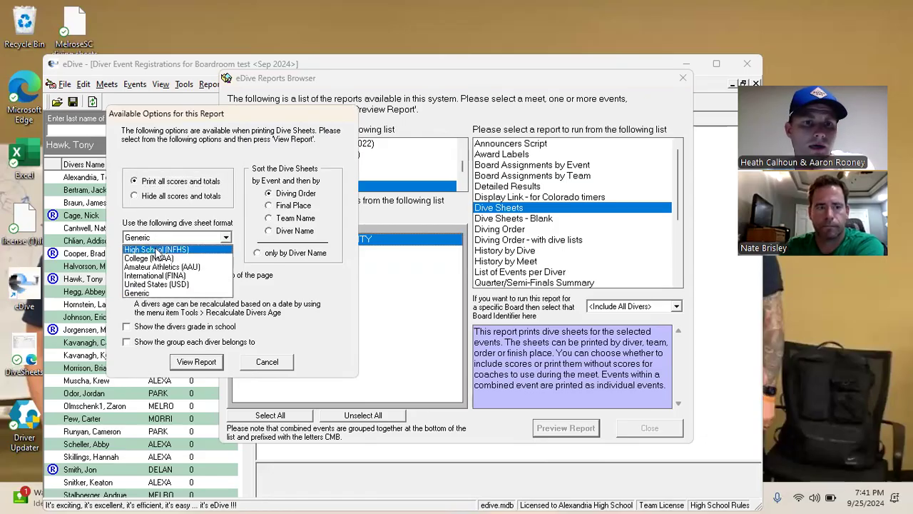
{"action": "left_click", "coordinate": [156, 252]}
{"action": "left_click", "coordinate": [197, 361]}
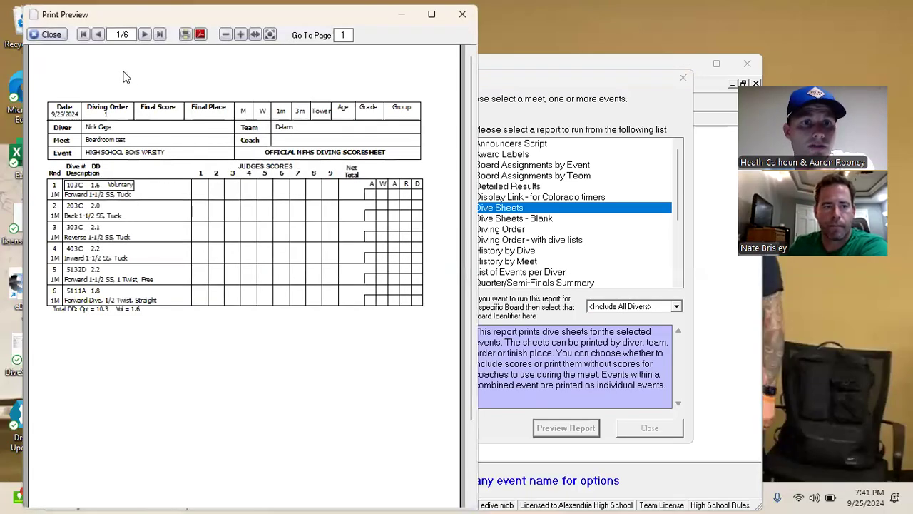
Page through the preview to the sixth diver's sheet (6/6) and move the window down
{"action": "left_click", "coordinate": [145, 35]}
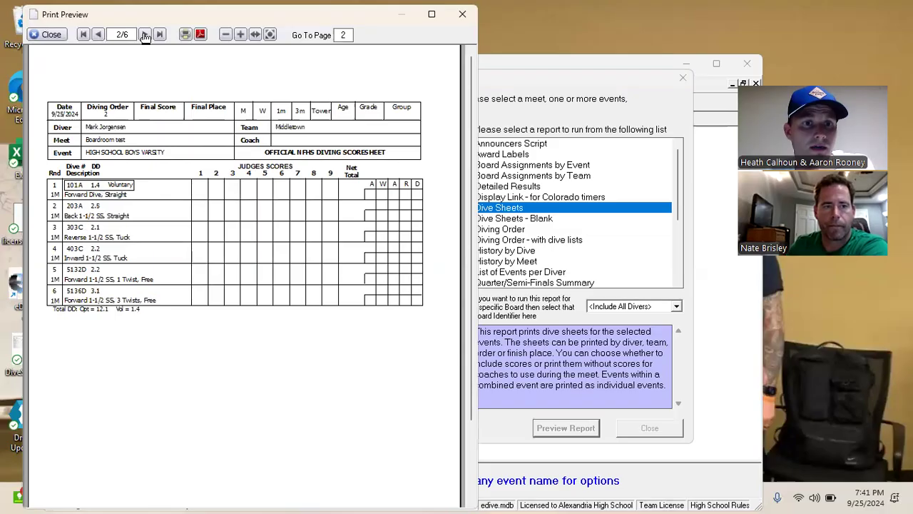
{"action": "left_click", "coordinate": [145, 35]}
{"action": "left_click", "coordinate": [145, 35]}
{"action": "left_click", "coordinate": [145, 35]}
{"action": "left_click", "coordinate": [144, 35]}
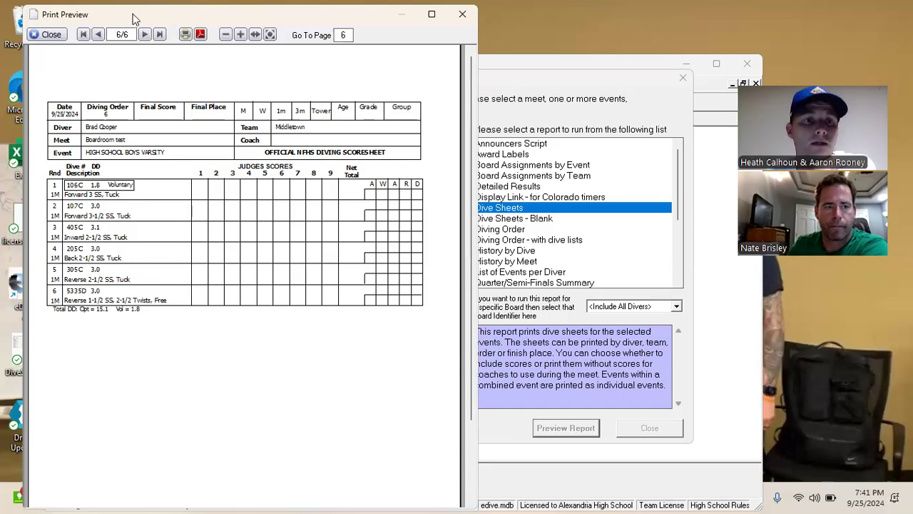
{"action": "left_click_drag", "start_coordinate": [136, 17], "coordinate": [138, 76]}
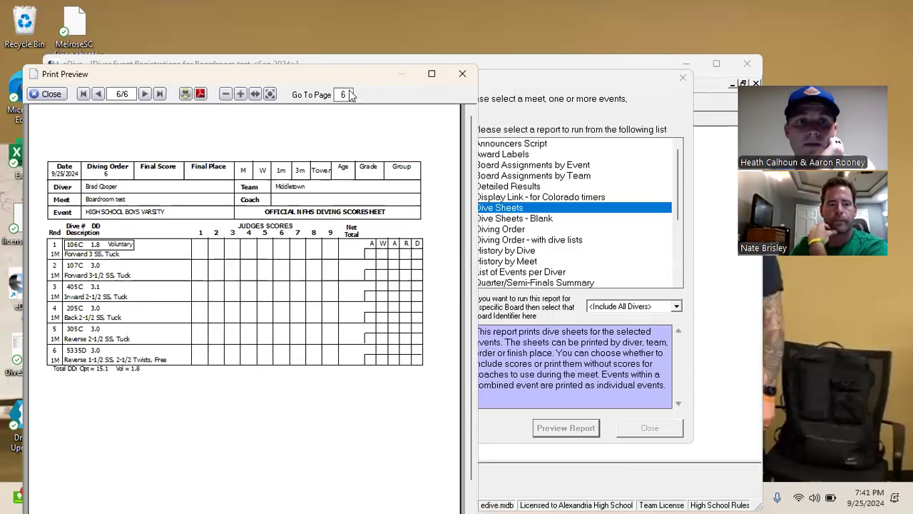
Close the dive sheets and preview Diving Order - with dive lists, including sign-off boxes
{"action": "left_click", "coordinate": [463, 77]}
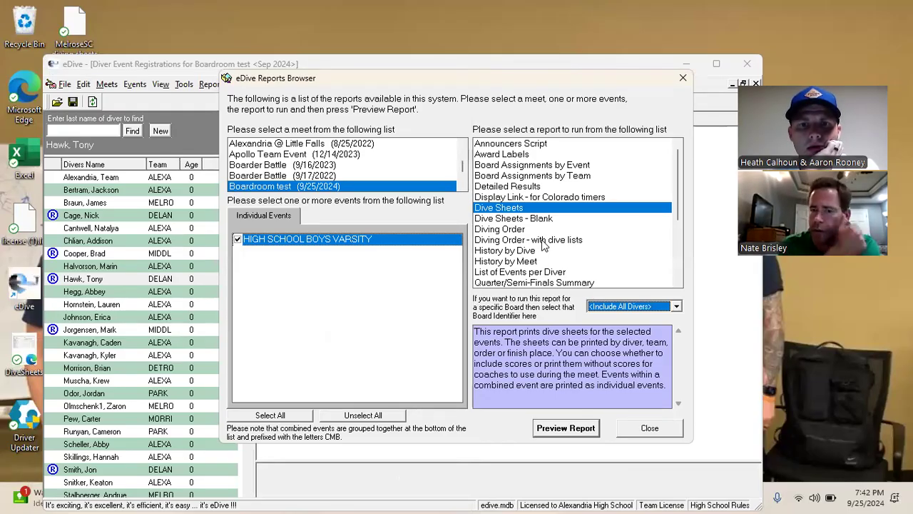
{"action": "left_click", "coordinate": [641, 243]}
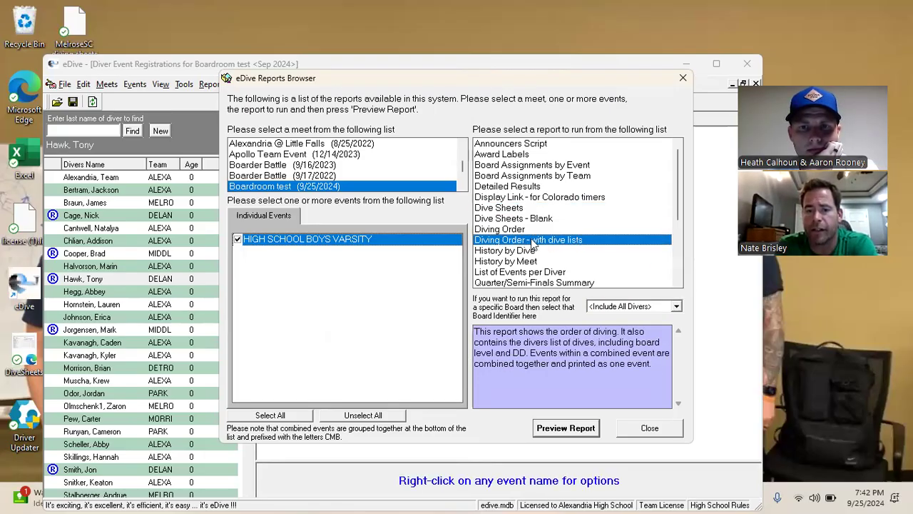
{"action": "left_click", "coordinate": [565, 429]}
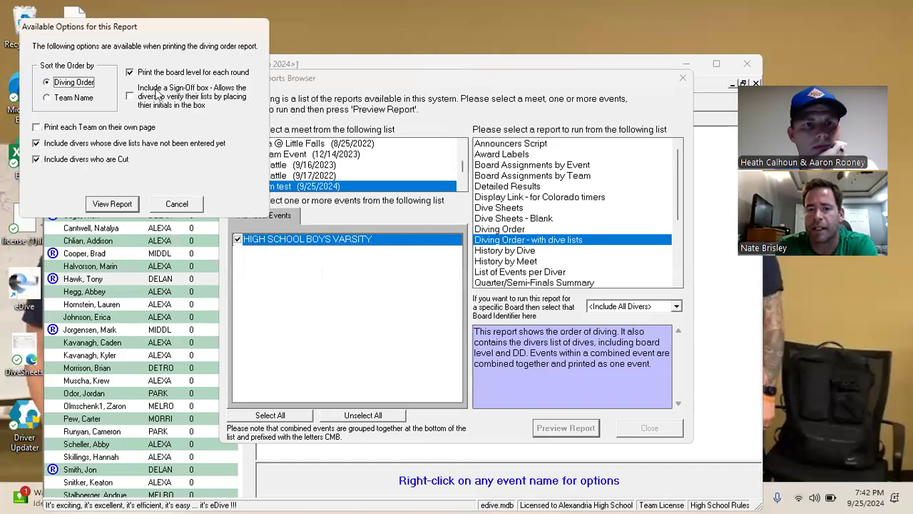
{"action": "left_click", "coordinate": [131, 96]}
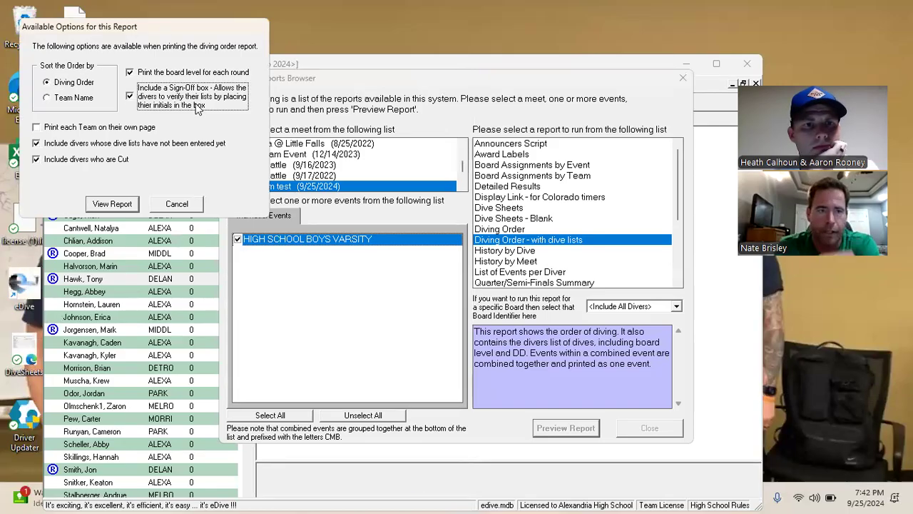
{"action": "left_click", "coordinate": [112, 204]}
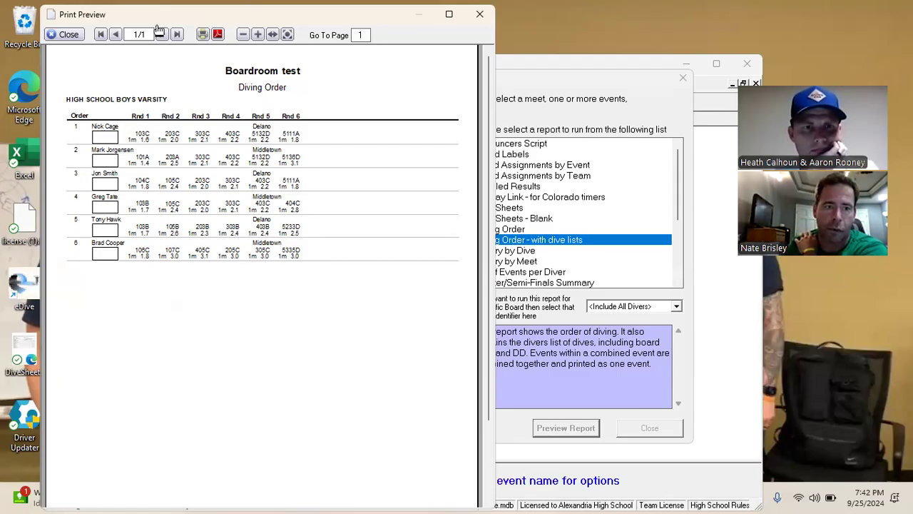
Move the diving order preview window lower, then close it
{"action": "left_click_drag", "start_coordinate": [140, 8], "coordinate": [140, 63]}
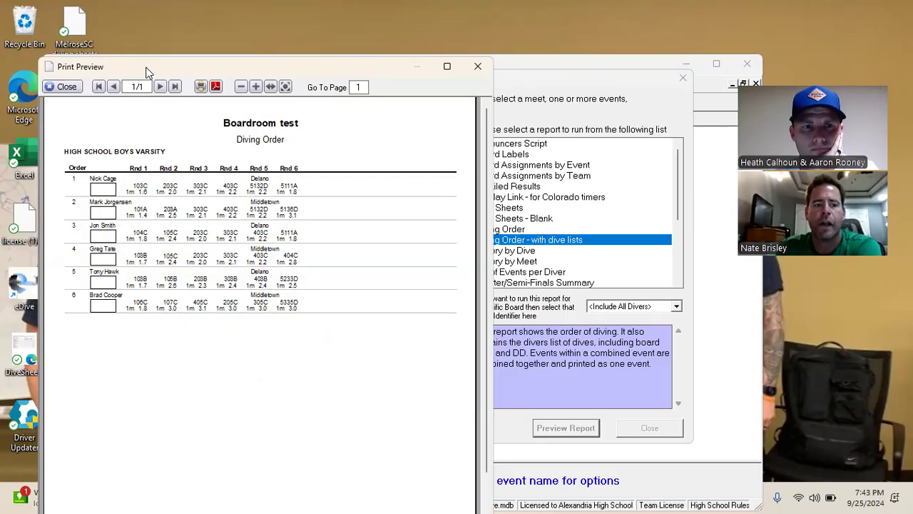
{"action": "left_click", "coordinate": [71, 87]}
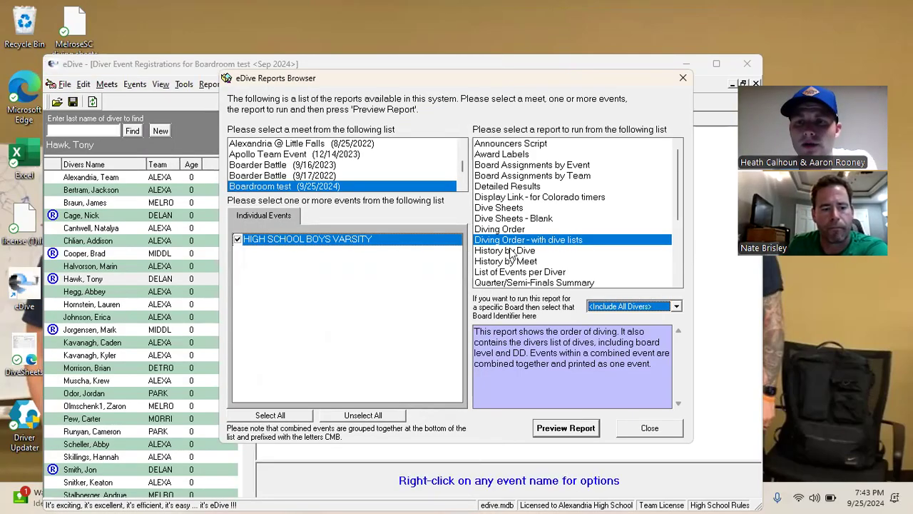
{"action": "left_click", "coordinate": [515, 208]}
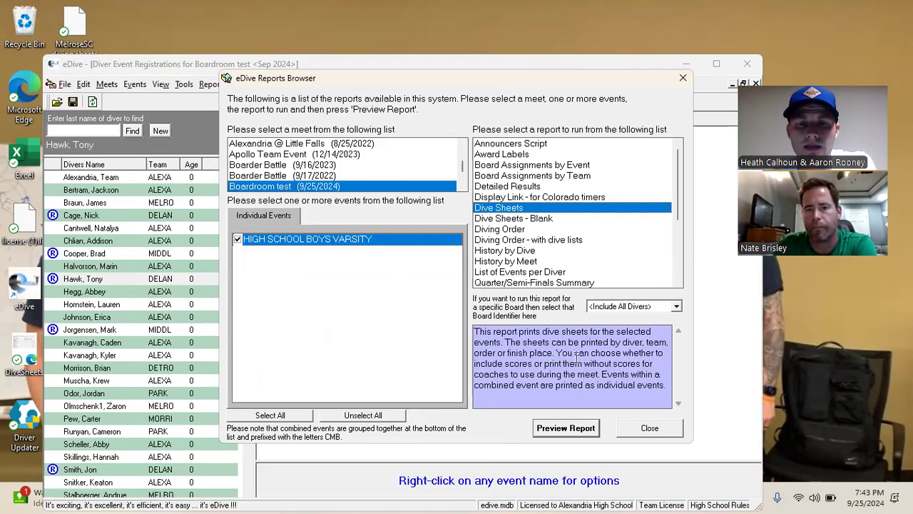
{"action": "left_click", "coordinate": [565, 429]}
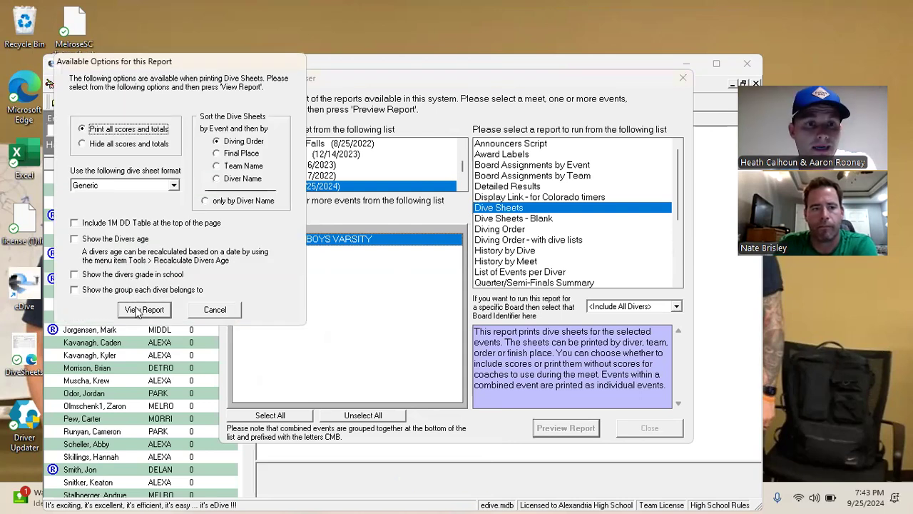
{"action": "key", "text": "Escape"}
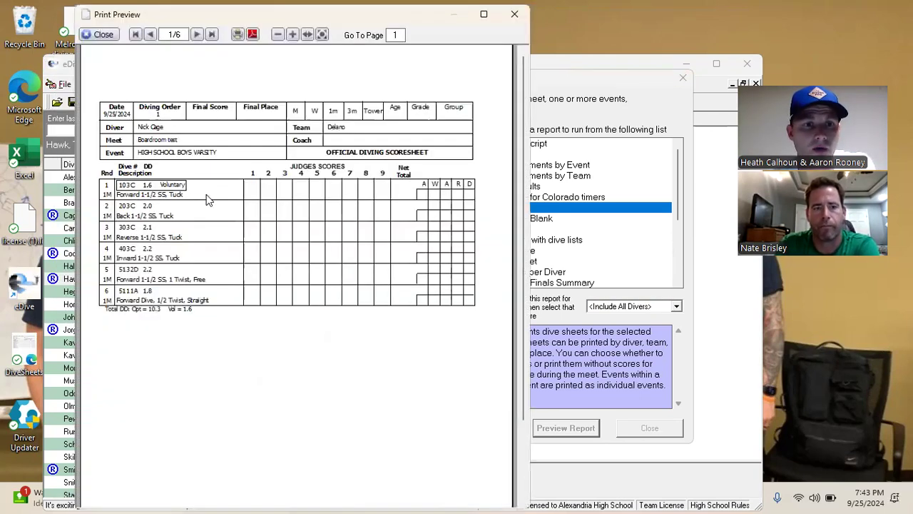
{"action": "scroll", "coordinate": [135, 197], "scroll_direction": "down", "scroll_amount": 1}
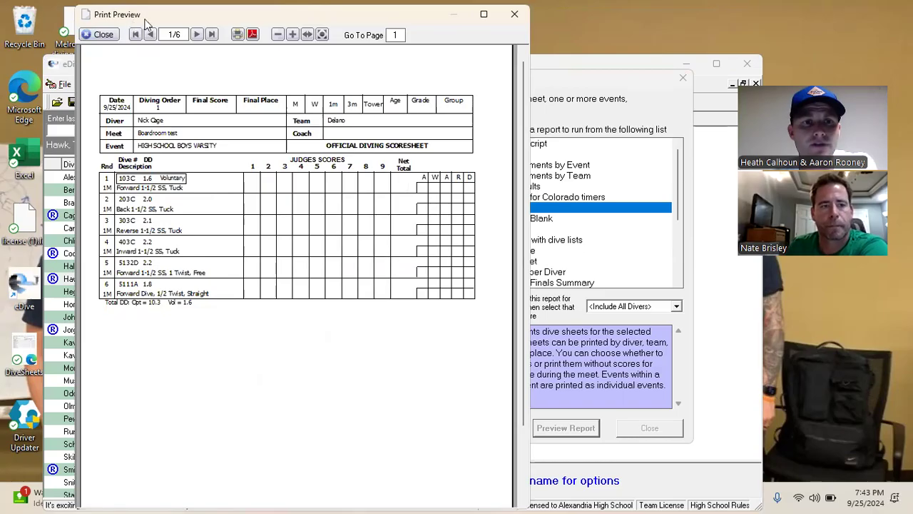
{"action": "left_click_drag", "start_coordinate": [139, 14], "coordinate": [120, 50]}
{"action": "left_click", "coordinate": [84, 70]}
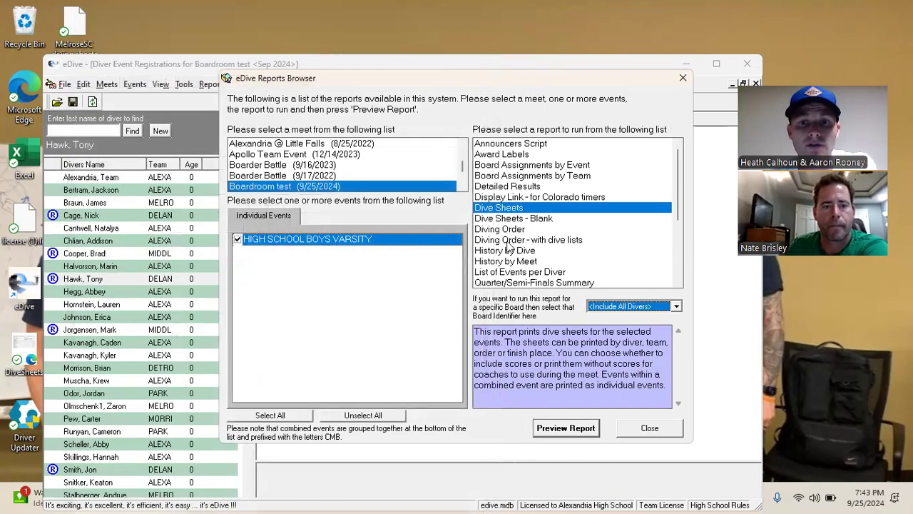
{"action": "left_click", "coordinate": [511, 240]}
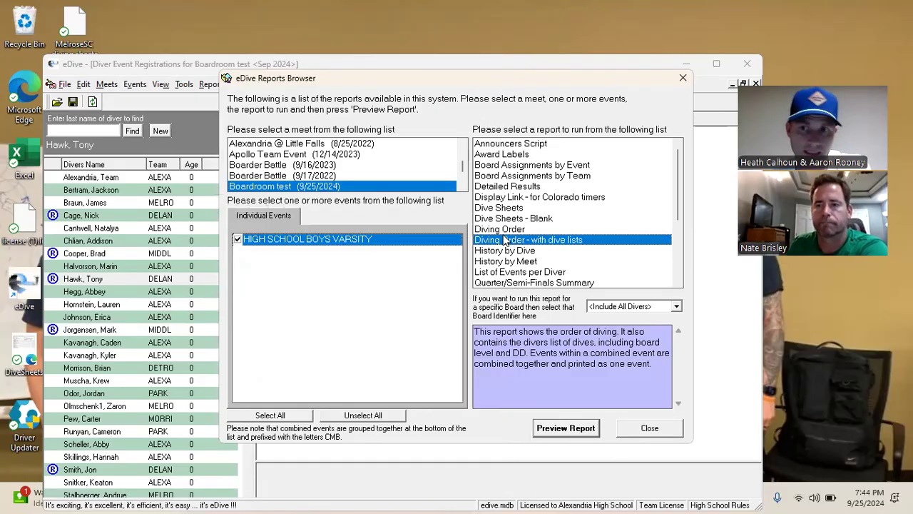
{"action": "left_click", "coordinate": [682, 79]}
Change the sixth diver's round 3 dive to 403B (Inward 1-1/2 SS Pike) and save
{"action": "left_click", "coordinate": [87, 254]}
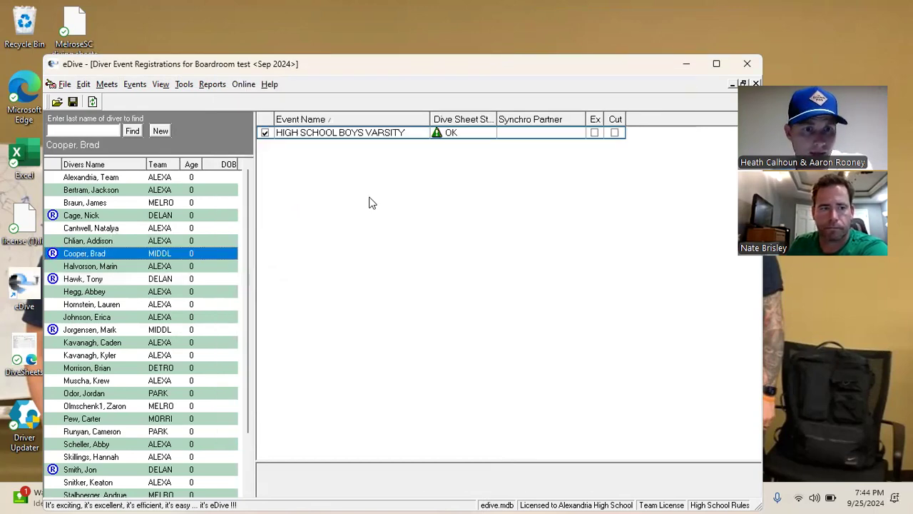
{"action": "right_click", "coordinate": [449, 134]}
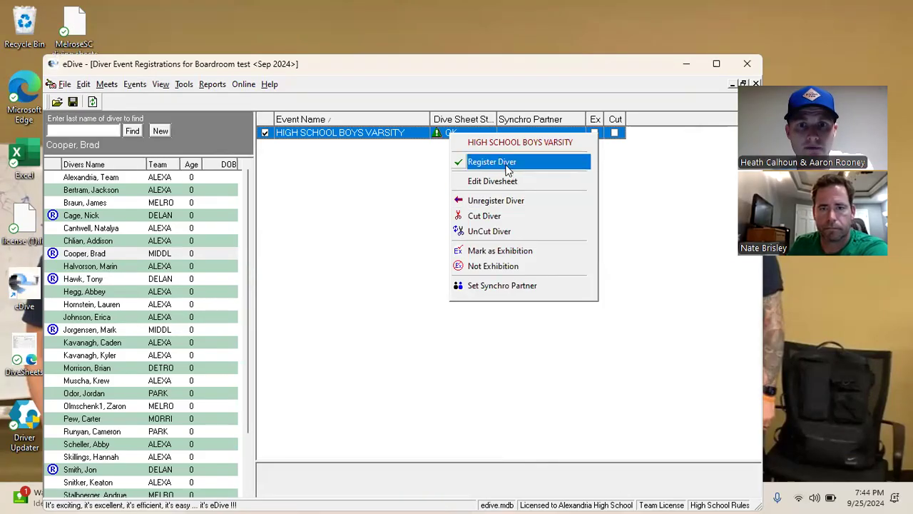
{"action": "left_click", "coordinate": [501, 182]}
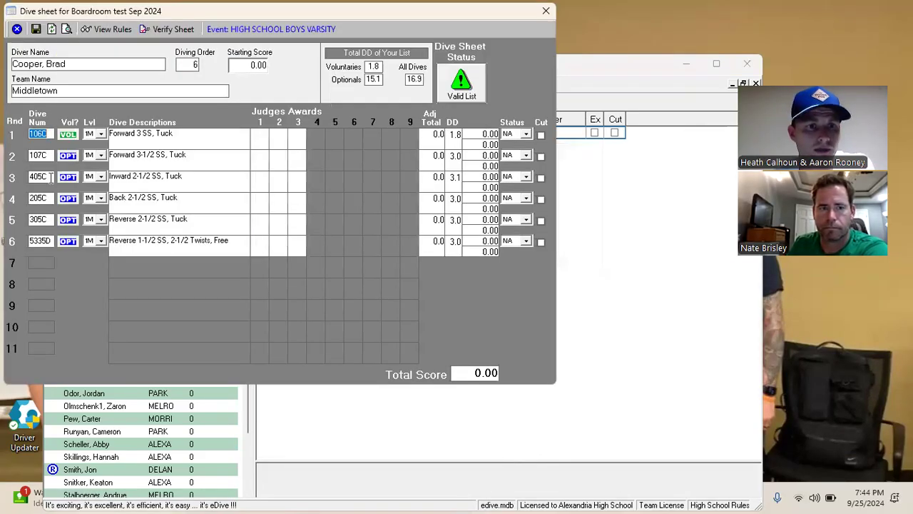
{"action": "left_click", "coordinate": [48, 177]}
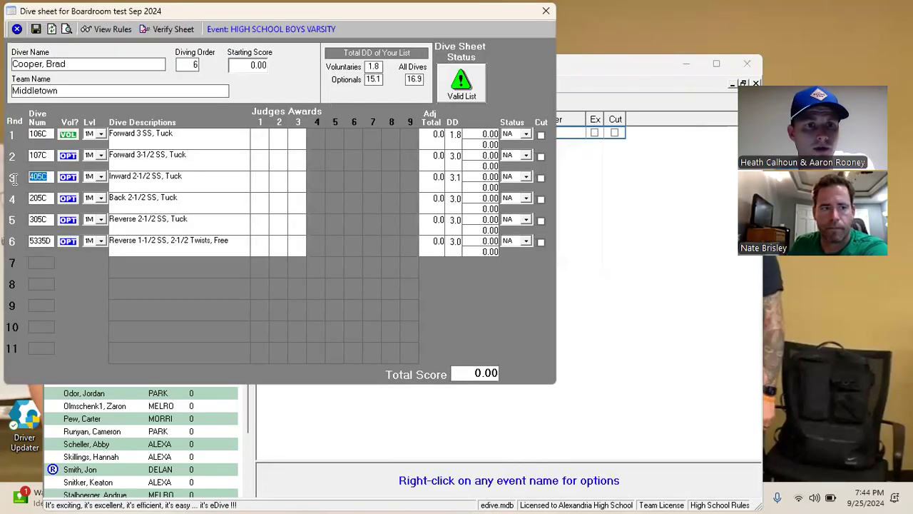
{"action": "type", "text": "403B"}
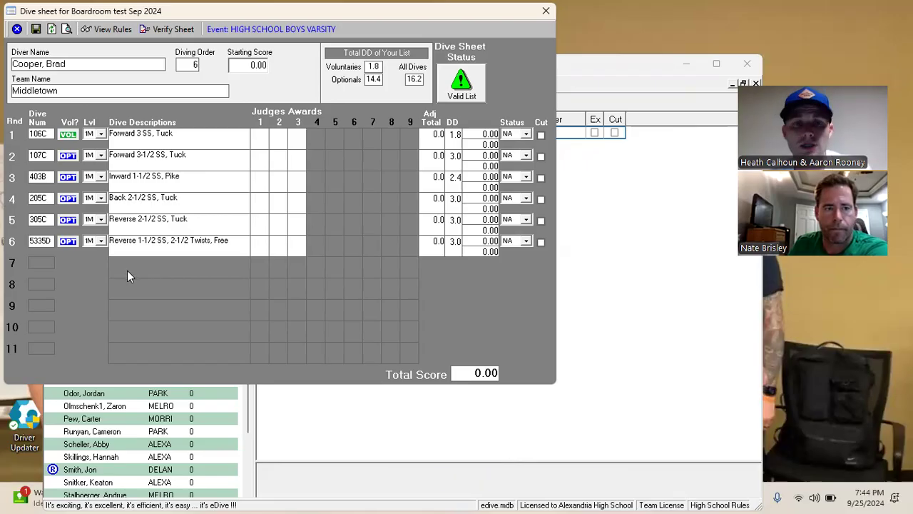
{"action": "left_click", "coordinate": [36, 29]}
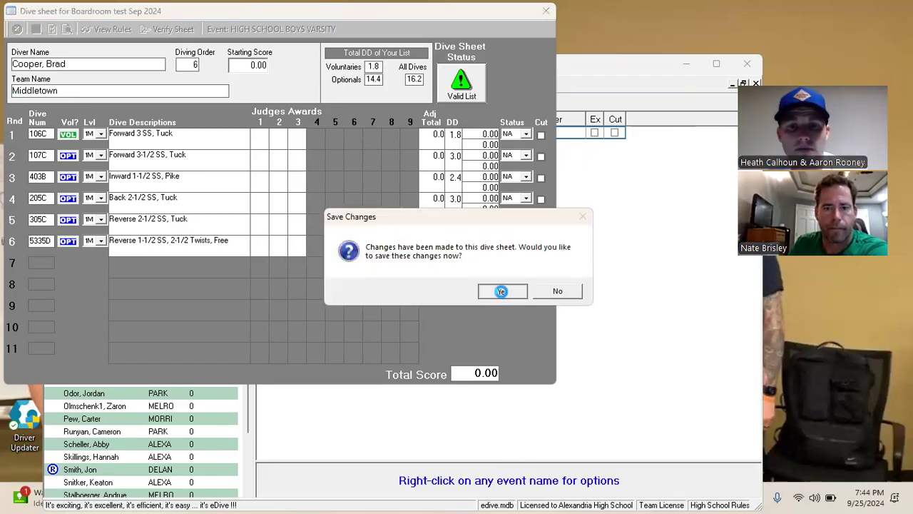
{"action": "left_click", "coordinate": [503, 293]}
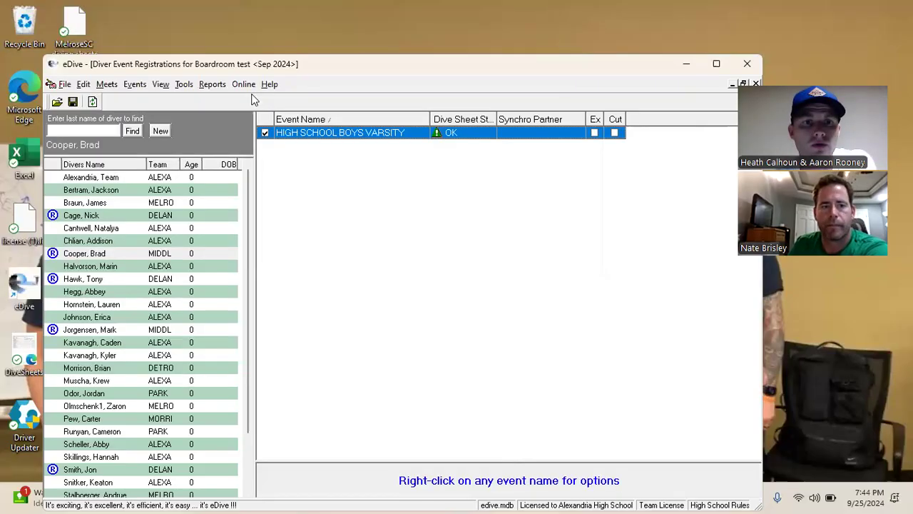
{"action": "left_click", "coordinate": [213, 84]}
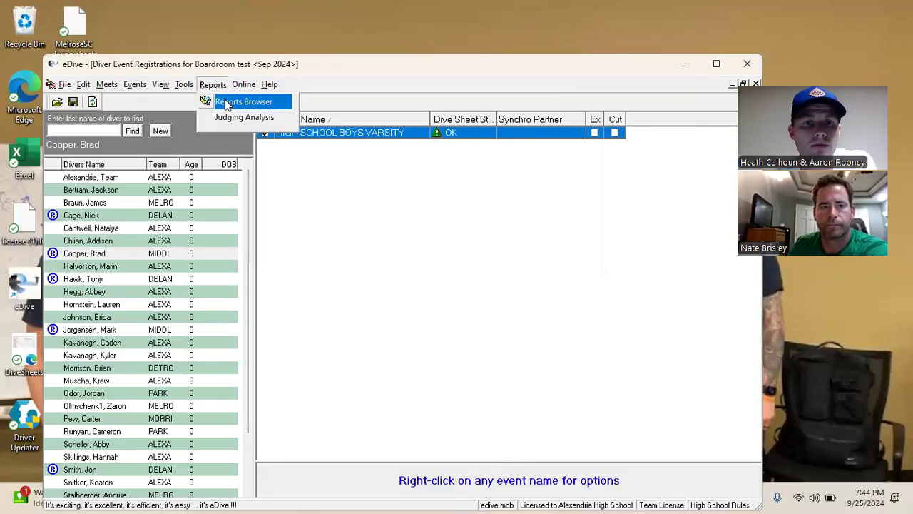
Preview the Dive Sheets report again with default options
{"action": "left_click", "coordinate": [279, 102]}
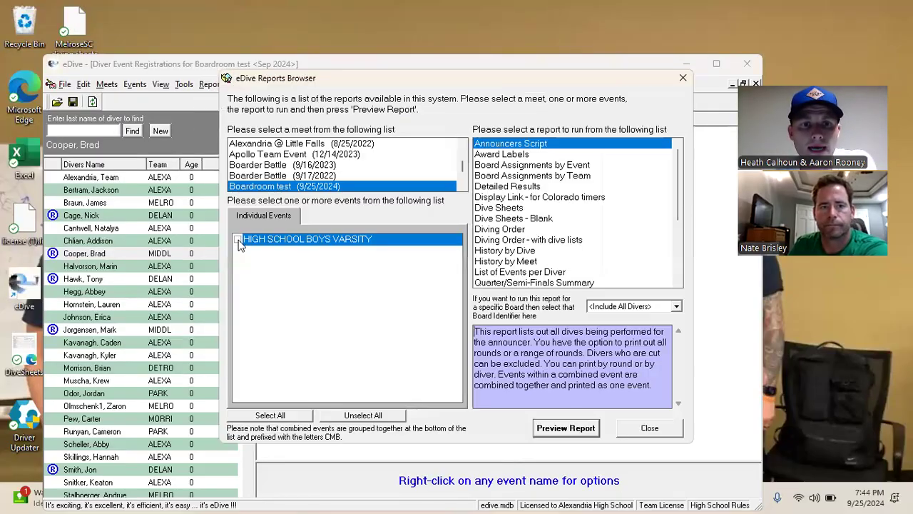
{"action": "left_click", "coordinate": [504, 209]}
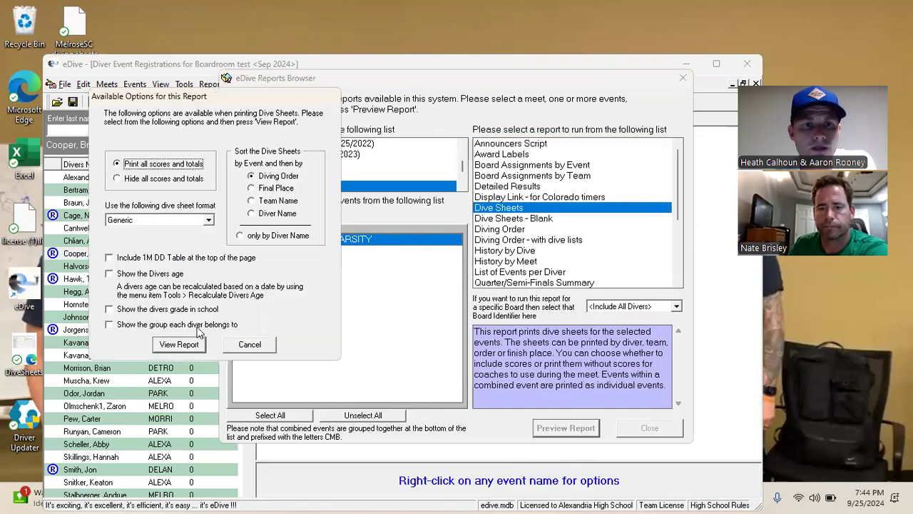
{"action": "left_click", "coordinate": [184, 344]}
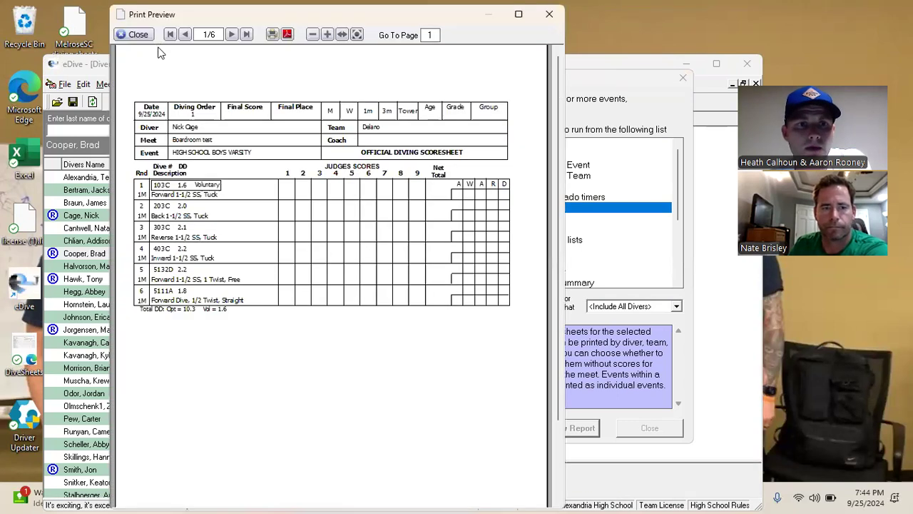
{"action": "left_click_drag", "start_coordinate": [147, 14], "coordinate": [124, 48]}
Page through all six divers' scoresheets, then close the preview
{"action": "left_click", "coordinate": [206, 67]}
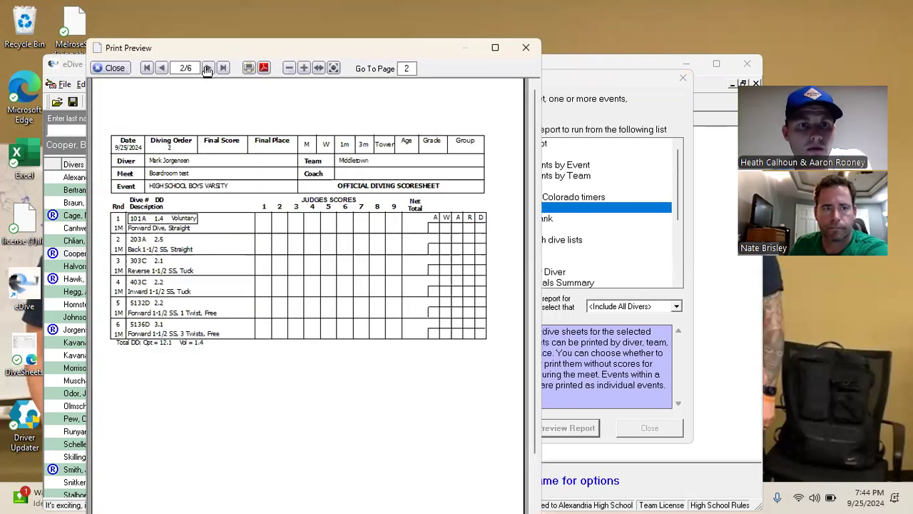
{"action": "left_click", "coordinate": [207, 68]}
{"action": "left_click", "coordinate": [207, 69]}
{"action": "left_click", "coordinate": [207, 68]}
{"action": "left_click", "coordinate": [208, 69]}
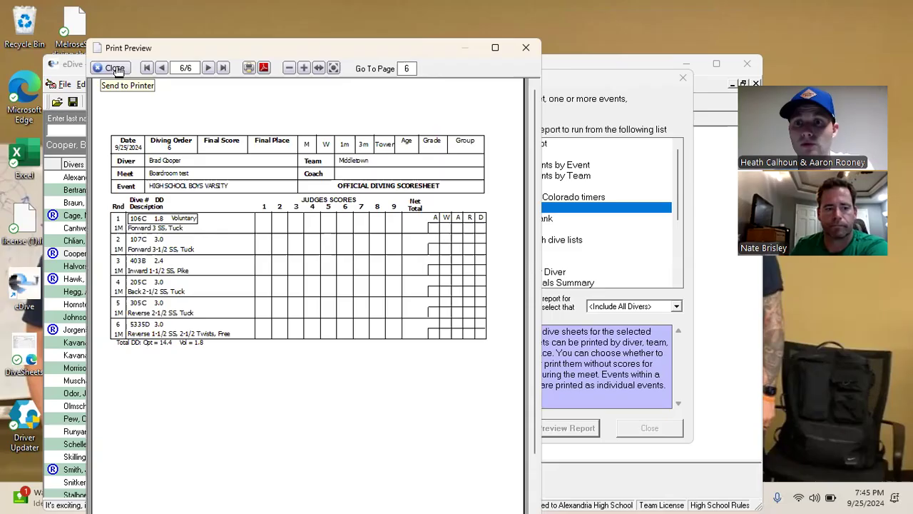
{"action": "left_click", "coordinate": [116, 68]}
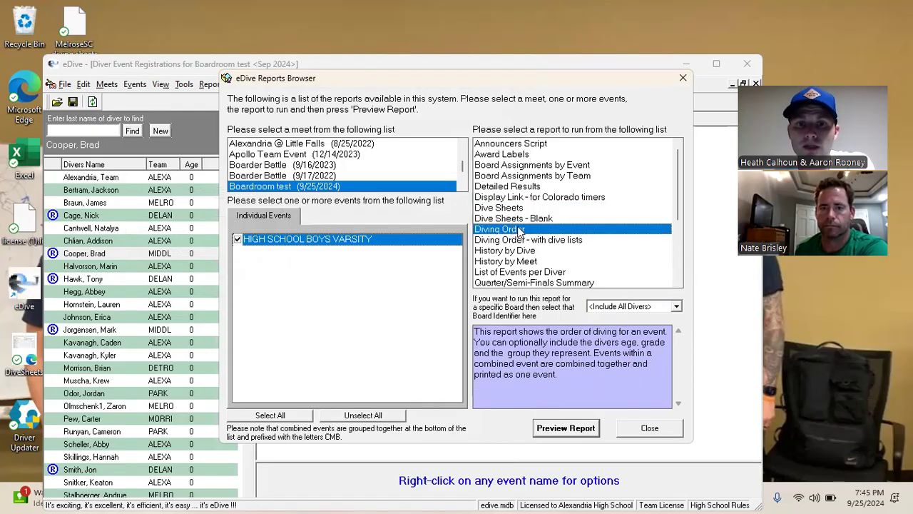
Review the Diving Order report descriptions, then choose Announcers Script and open its options
{"action": "left_click", "coordinate": [515, 230]}
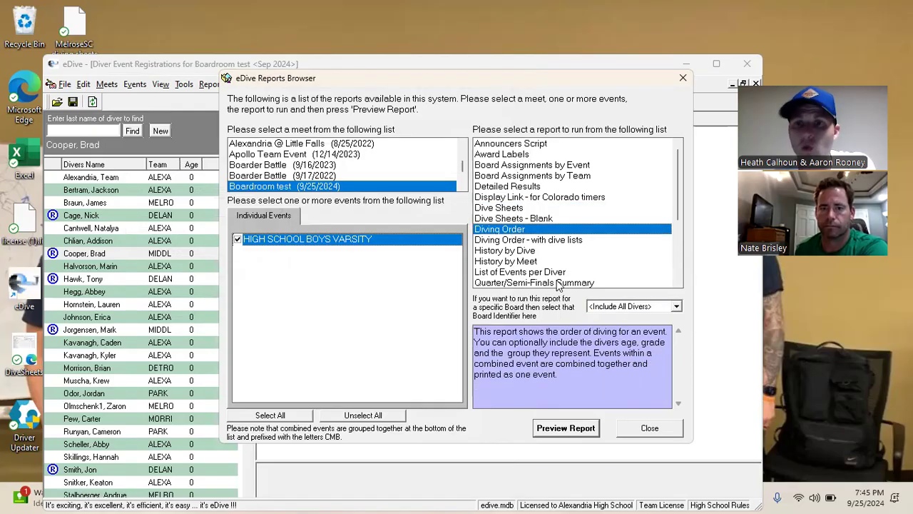
{"action": "left_click", "coordinate": [509, 242]}
{"action": "left_click", "coordinate": [511, 222]}
{"action": "left_click", "coordinate": [510, 243]}
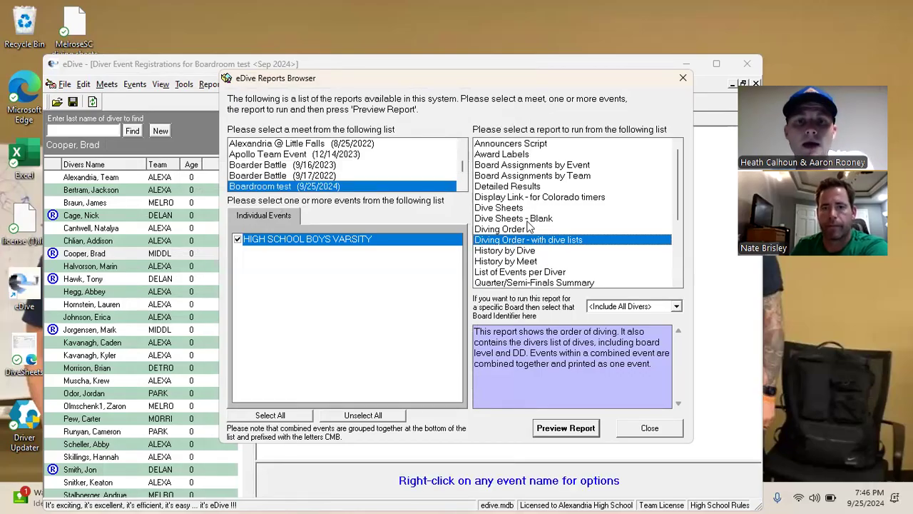
{"action": "left_click", "coordinate": [520, 144]}
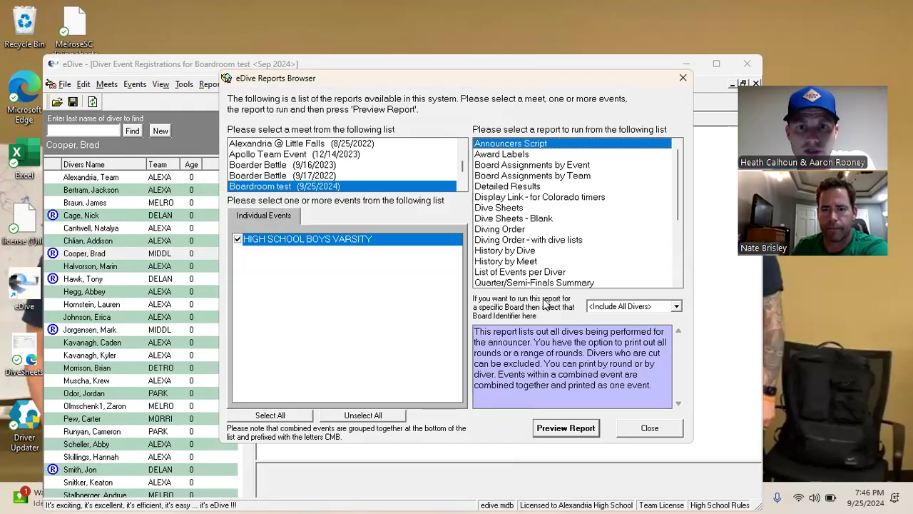
{"action": "left_click", "coordinate": [557, 427]}
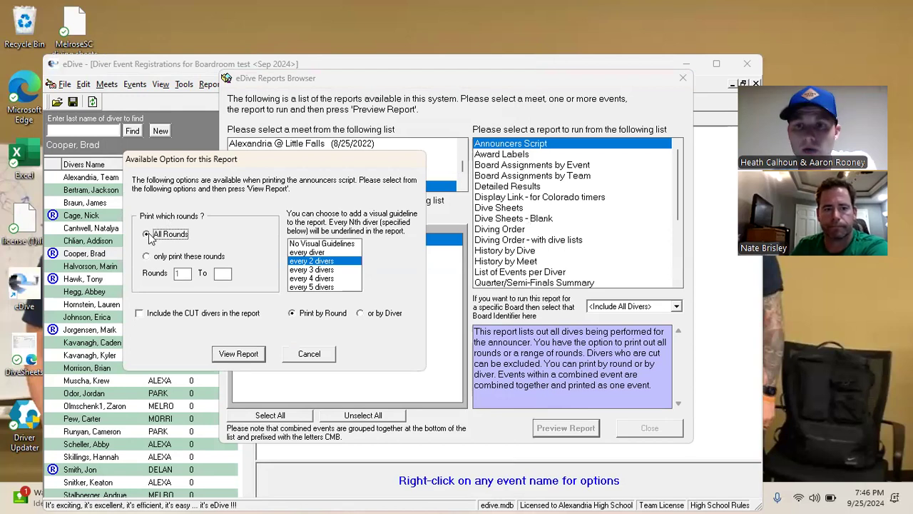
Generate the Announcers Script preview with a visual guideline every 2 divers
{"action": "left_click", "coordinate": [329, 245]}
{"action": "left_click", "coordinate": [330, 261]}
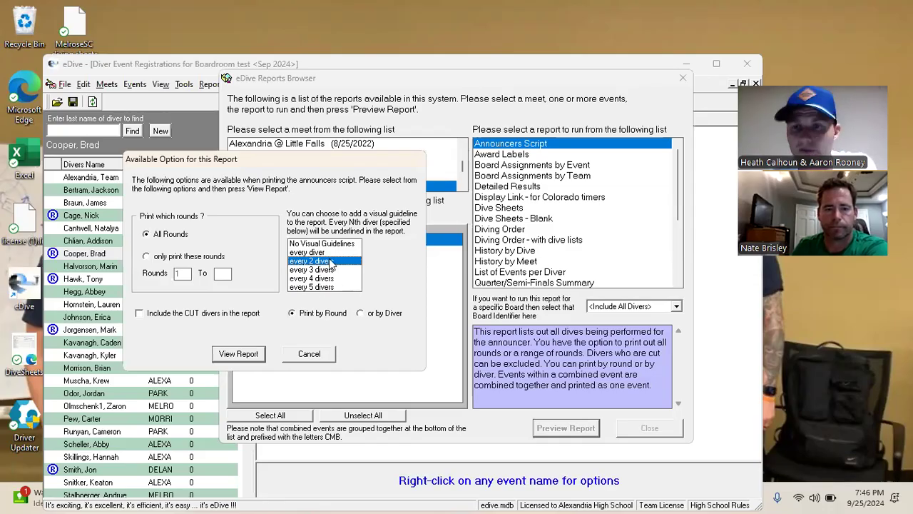
{"action": "left_click", "coordinate": [241, 355]}
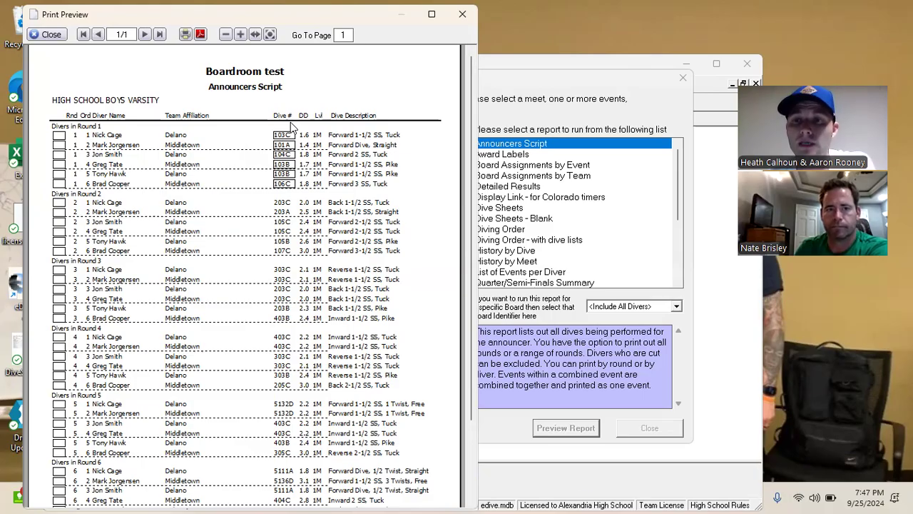
Scroll through the announcers script, move the window aside, then close the preview
{"action": "scroll", "coordinate": [252, 180], "scroll_direction": "down", "scroll_amount": 1}
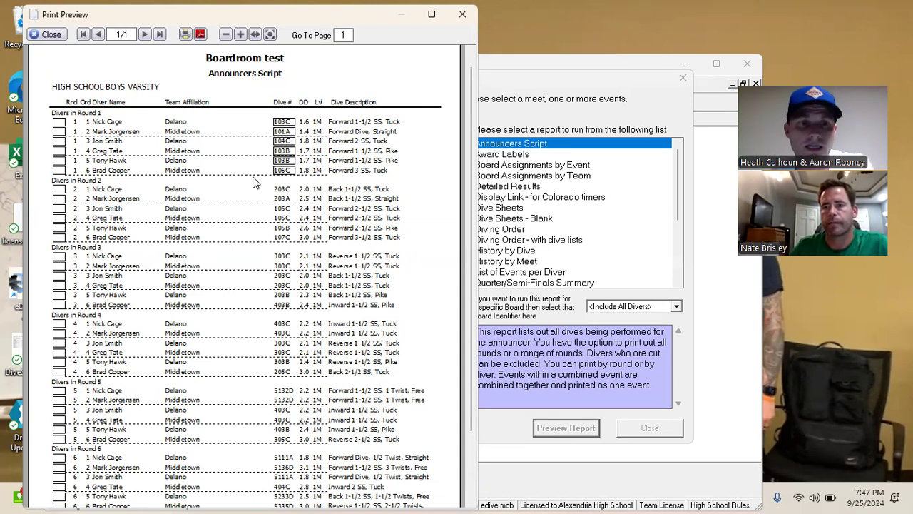
{"action": "scroll", "coordinate": [253, 182], "scroll_direction": "down", "scroll_amount": 1}
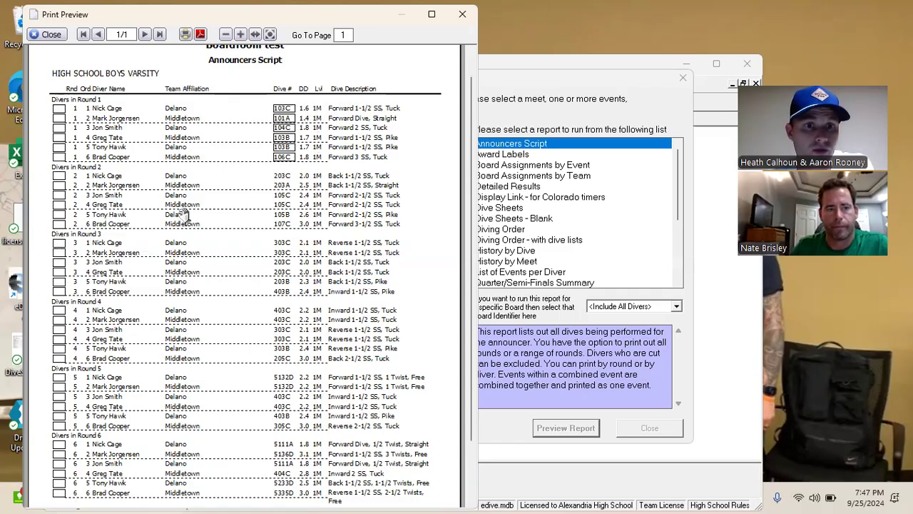
{"action": "scroll", "coordinate": [284, 214], "scroll_direction": "up", "scroll_amount": 1}
{"action": "scroll", "coordinate": [271, 235], "scroll_direction": "down", "scroll_amount": 1}
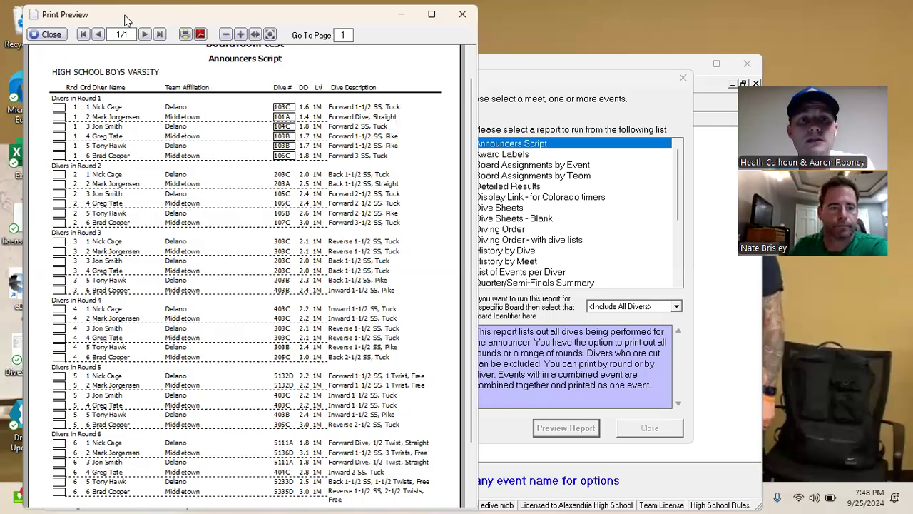
{"action": "left_click_drag", "start_coordinate": [124, 20], "coordinate": [116, 102]}
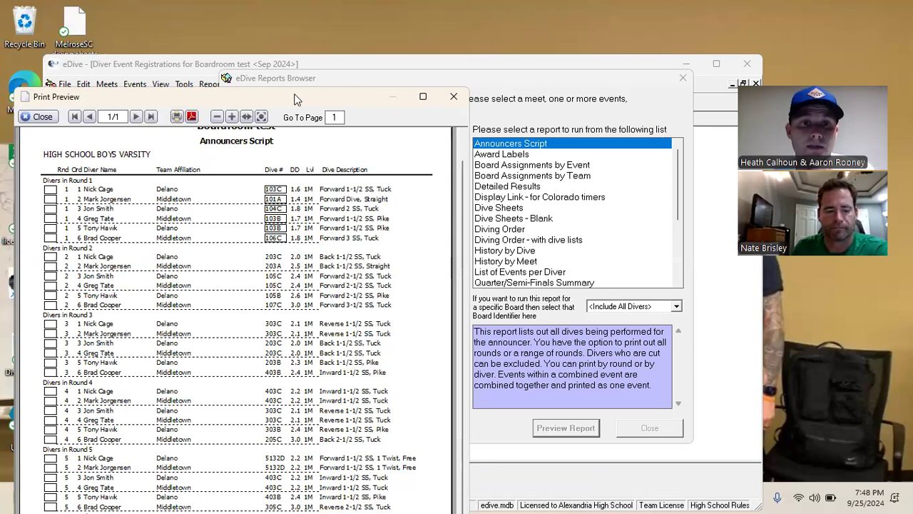
{"action": "left_click_drag", "start_coordinate": [296, 98], "coordinate": [298, 74]}
{"action": "left_click", "coordinate": [455, 72]}
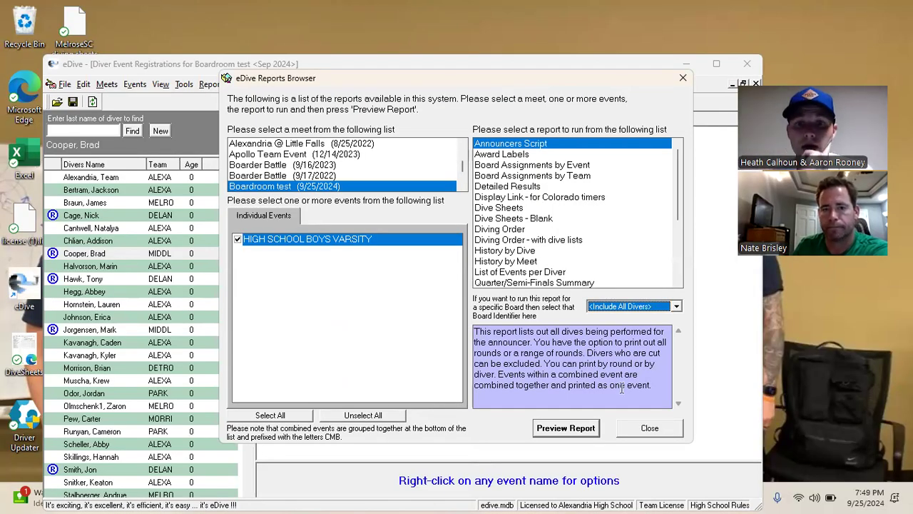
Close the Reports Browser and bring up the Run Event dialog
{"action": "key", "text": "Escape"}
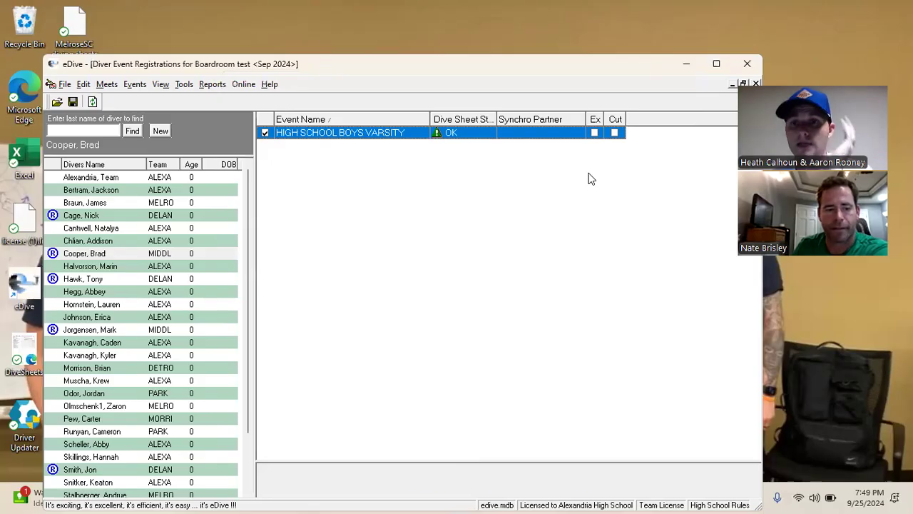
{"action": "left_click", "coordinate": [136, 84]}
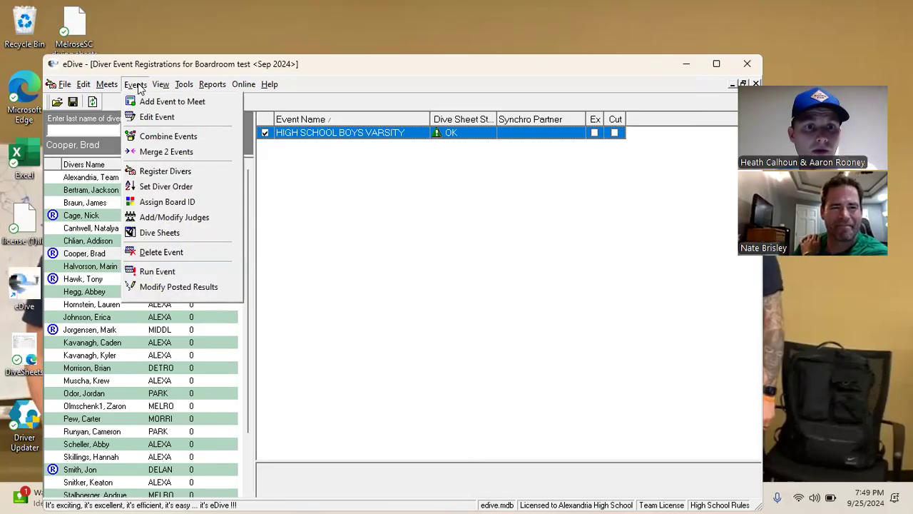
{"action": "left_click", "coordinate": [158, 272]}
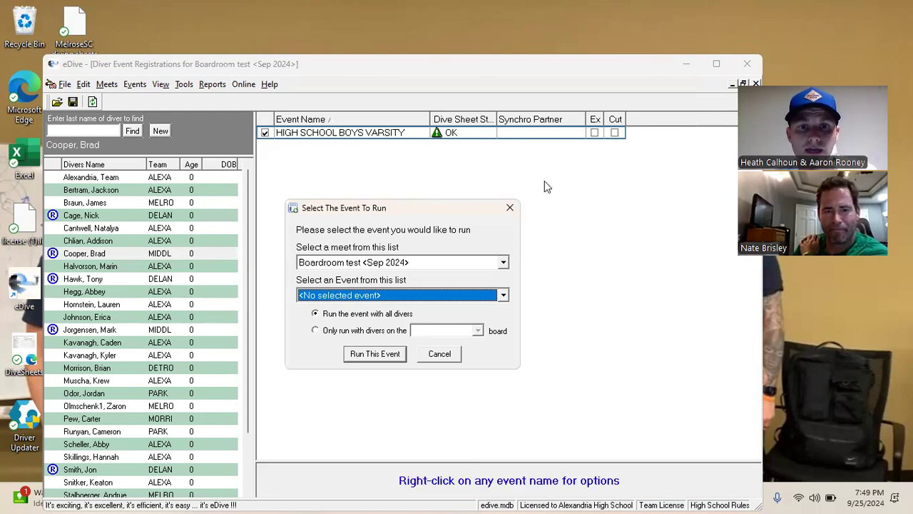
{"action": "left_click_drag", "start_coordinate": [448, 207], "coordinate": [481, 181]}
Run HIGH SCHOOL BOYS VARSITY from the Boardroom test meet
{"action": "left_click", "coordinate": [395, 236]}
{"action": "left_click", "coordinate": [399, 250]}
{"action": "left_click", "coordinate": [428, 269]}
{"action": "left_click", "coordinate": [371, 294]}
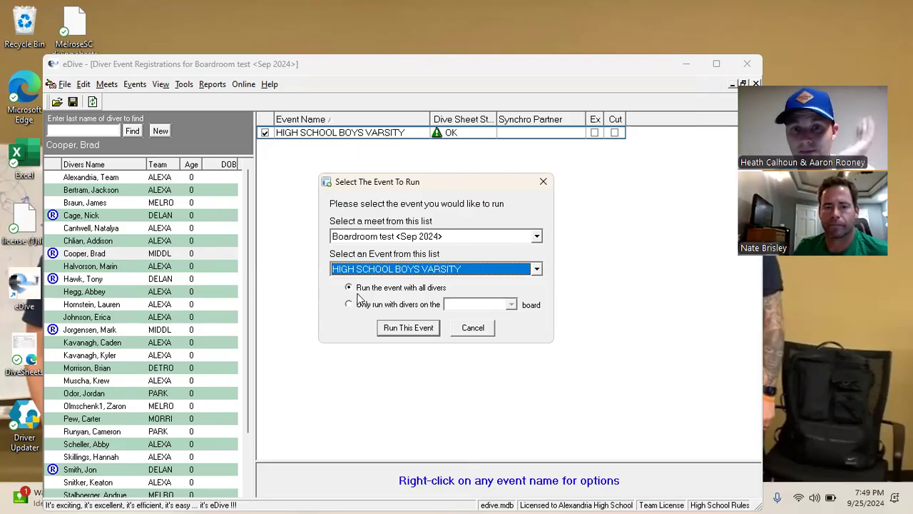
{"action": "left_click", "coordinate": [408, 328]}
{"action": "key", "text": "Return"}
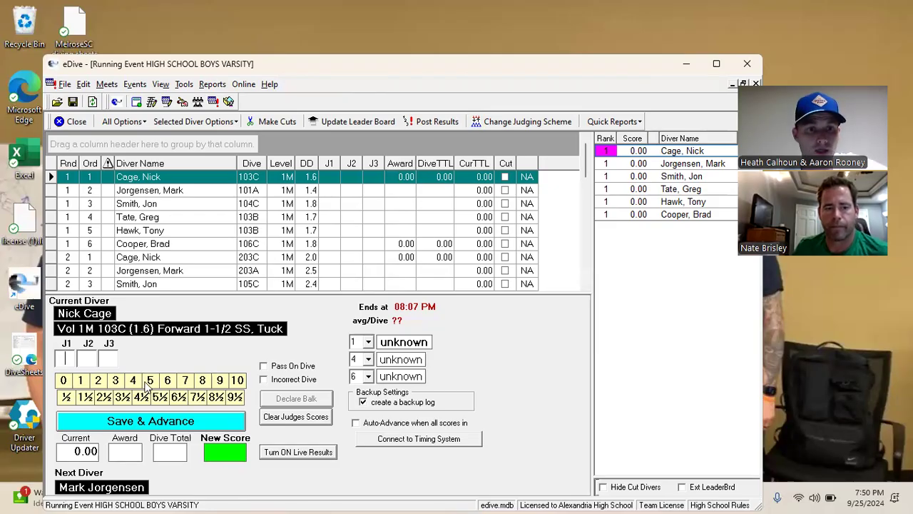
{"action": "left_click", "coordinate": [162, 400]}
Give judge 2 a 5.5 and judge 3 a 6 on the 103C, then save for a 27.20 score and advance
{"action": "left_click", "coordinate": [162, 400]}
{"action": "left_click", "coordinate": [168, 380]}
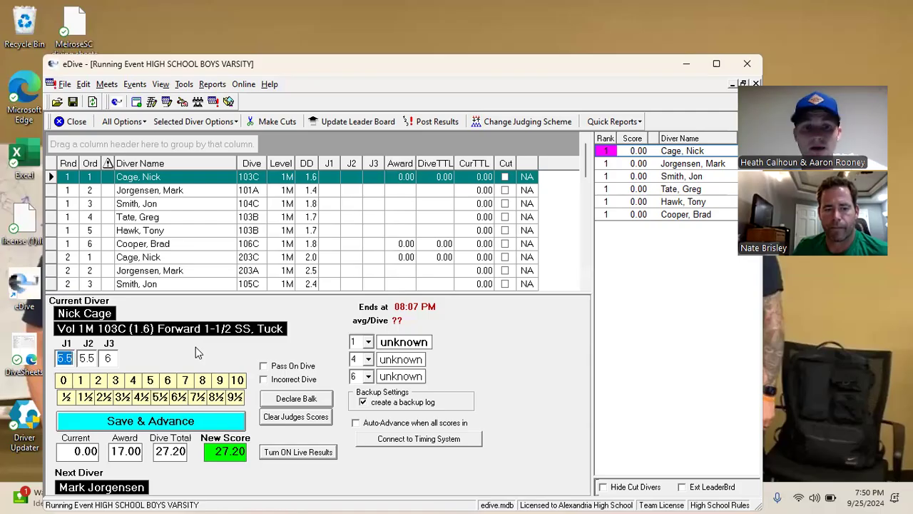
{"action": "left_click", "coordinate": [177, 425]}
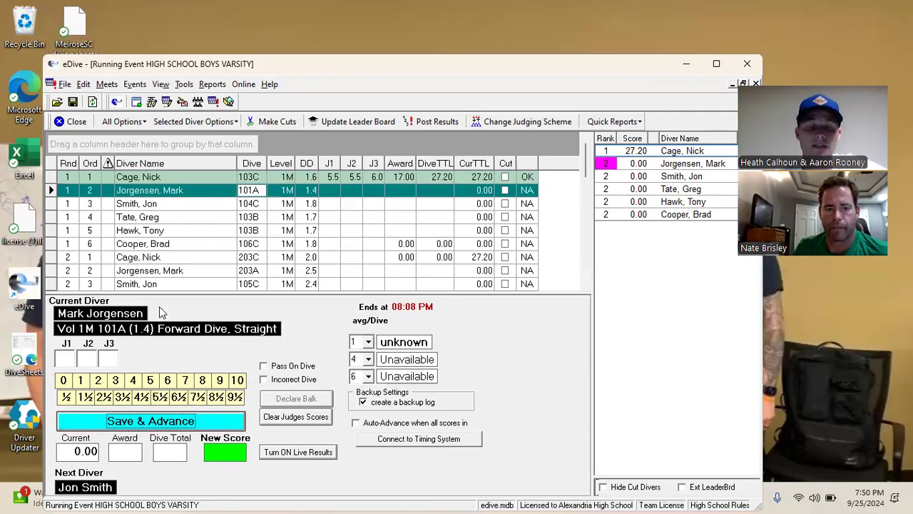
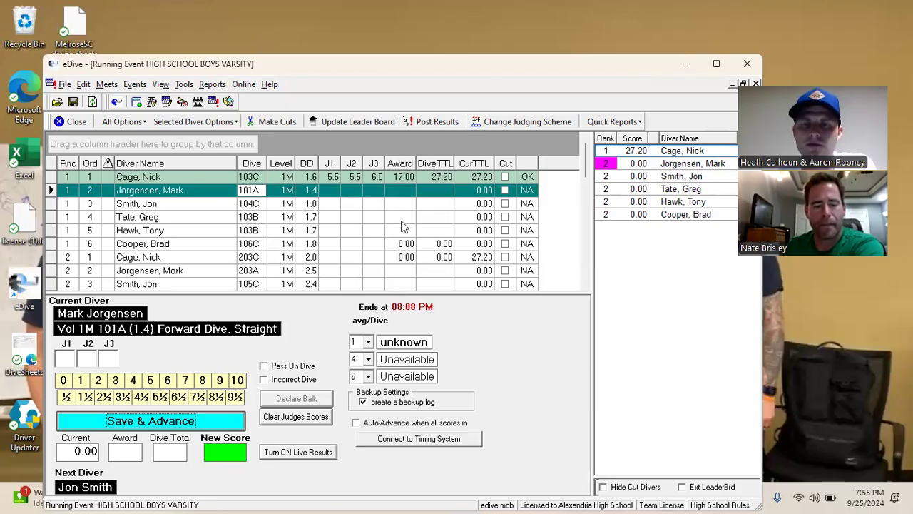
Leave the running event and open the Reports Browser
{"action": "left_click", "coordinate": [75, 125]}
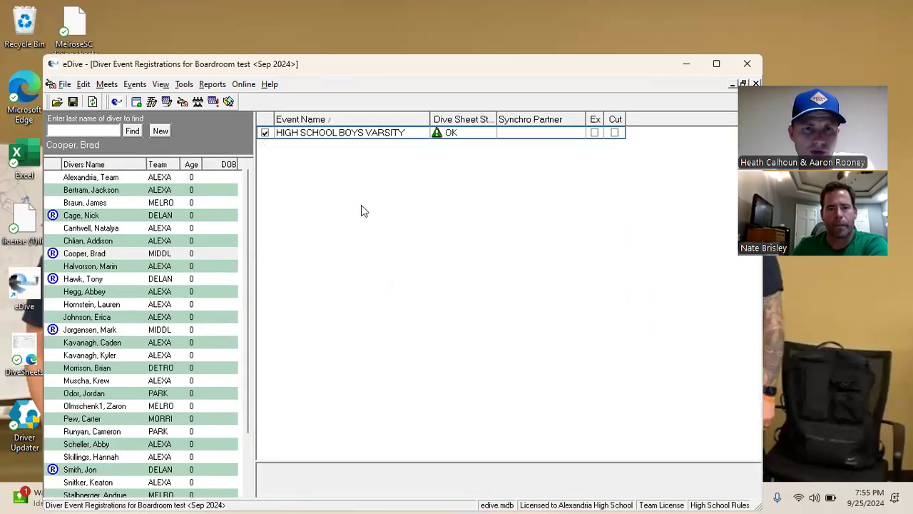
{"action": "left_click", "coordinate": [107, 84]}
{"action": "mouse_move", "coordinate": [220, 86]}
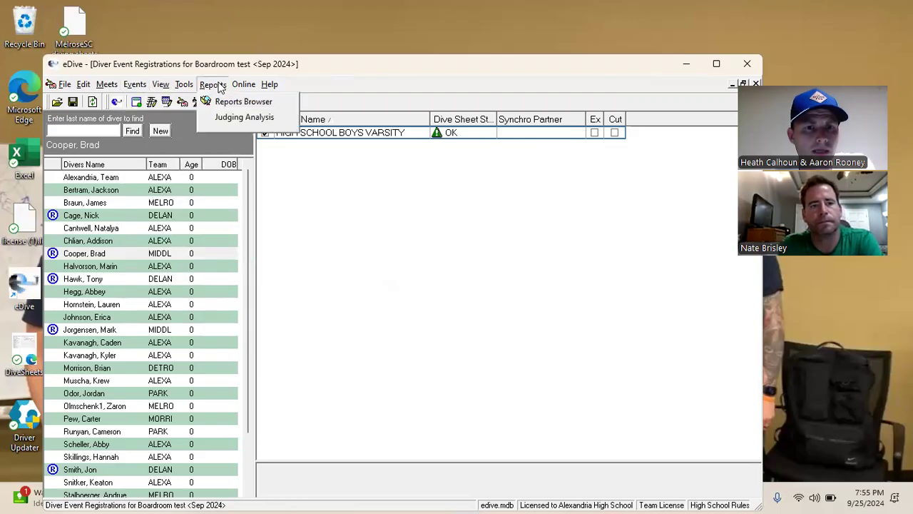
{"action": "left_click", "coordinate": [226, 101]}
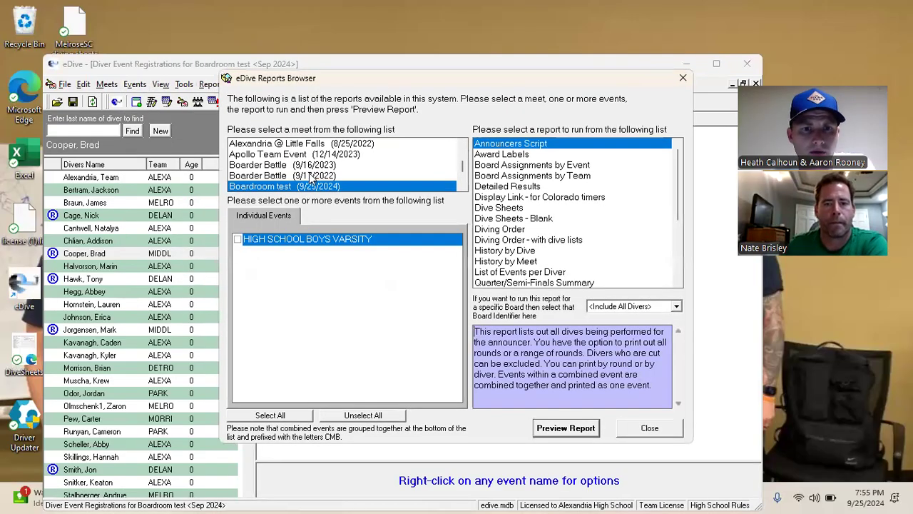
{"action": "scroll", "coordinate": [309, 173], "scroll_direction": "up", "scroll_amount": 1}
{"action": "scroll", "coordinate": [303, 166], "scroll_direction": "down", "scroll_amount": 1}
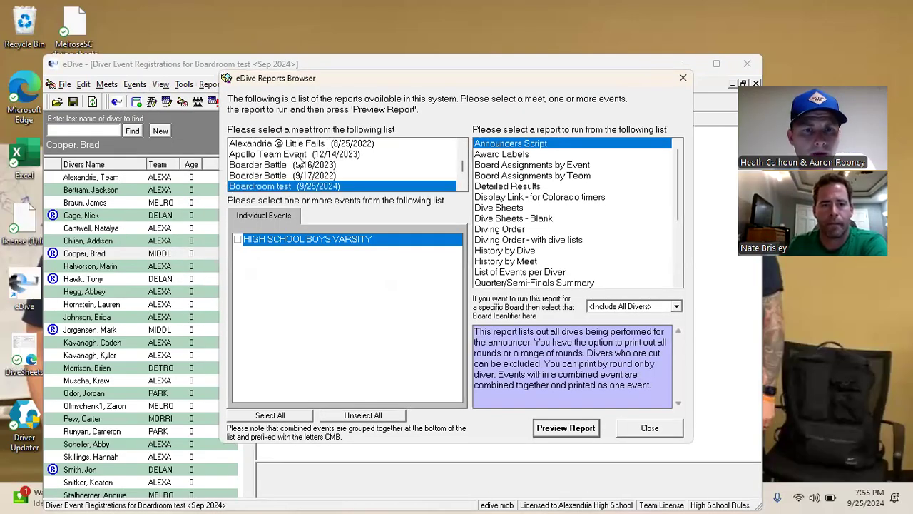
Select the Section 5A meet and tick its HIGH SCHOOL BOYS 11 DIVES event
{"action": "left_click", "coordinate": [299, 157]}
{"action": "scroll", "coordinate": [292, 173], "scroll_direction": "up", "scroll_amount": 3}
{"action": "scroll", "coordinate": [293, 175], "scroll_direction": "up", "scroll_amount": 1}
{"action": "scroll", "coordinate": [293, 175], "scroll_direction": "up", "scroll_amount": 6}
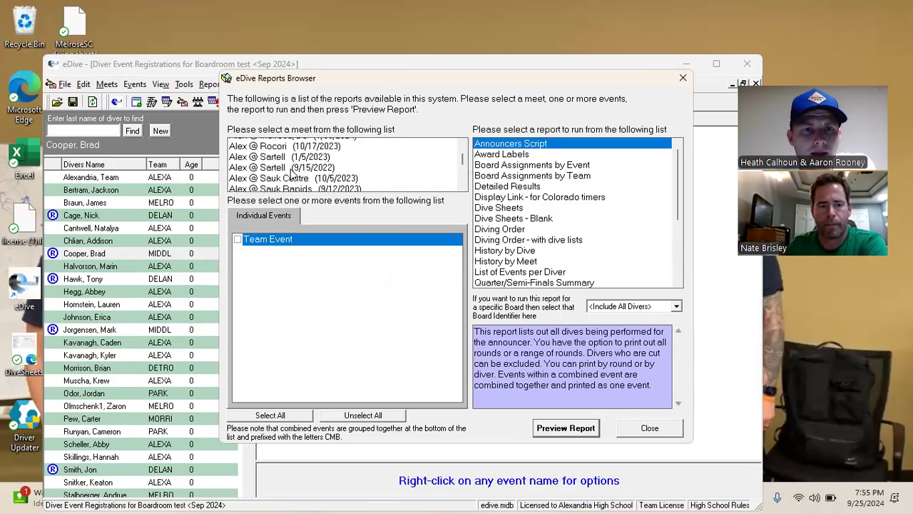
{"action": "scroll", "coordinate": [292, 175], "scroll_direction": "down", "scroll_amount": 8}
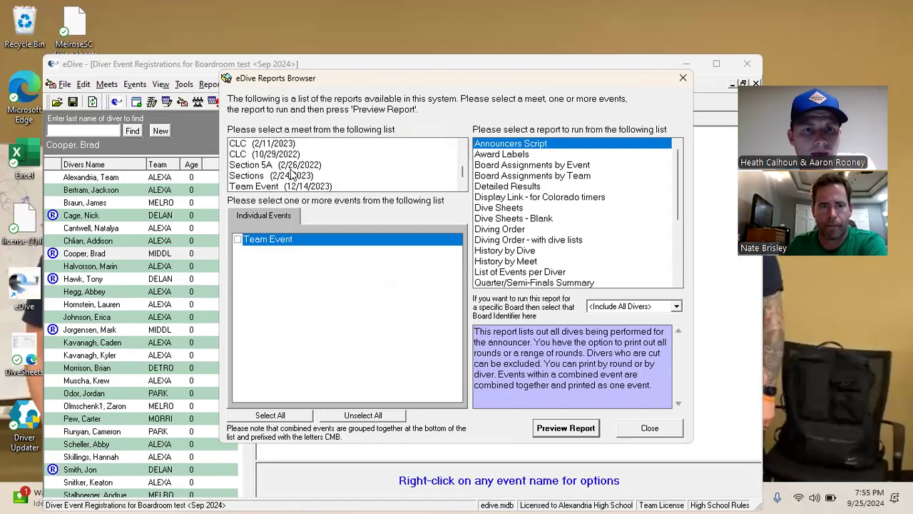
{"action": "left_click", "coordinate": [259, 166]}
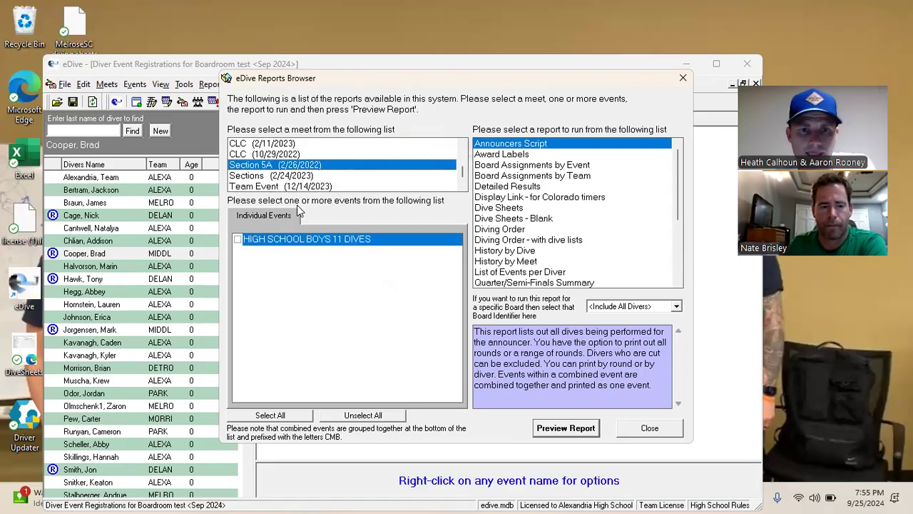
{"action": "left_click", "coordinate": [237, 240]}
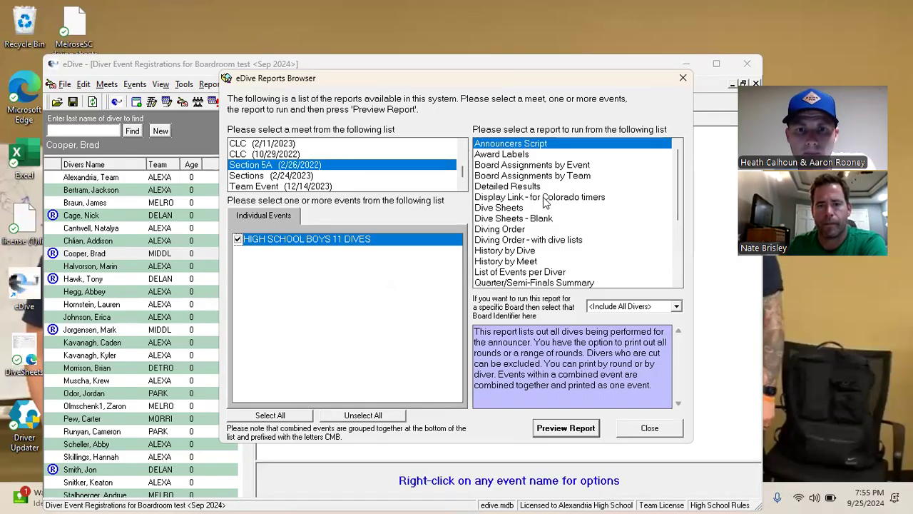
Try official results (no results found), then preview Results - Unofficial instead
{"action": "left_click", "coordinate": [525, 186]}
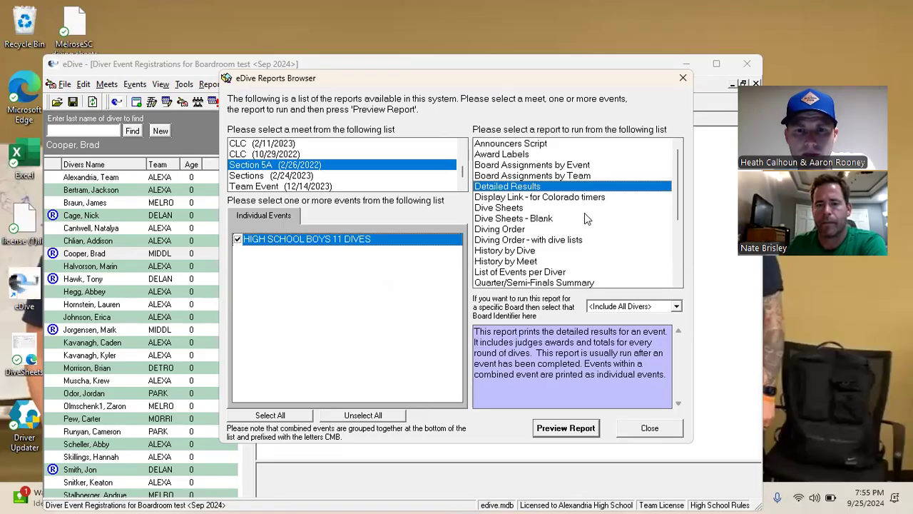
{"action": "scroll", "coordinate": [585, 212], "scroll_direction": "down", "scroll_amount": 1}
{"action": "scroll", "coordinate": [585, 213], "scroll_direction": "down", "scroll_amount": 1}
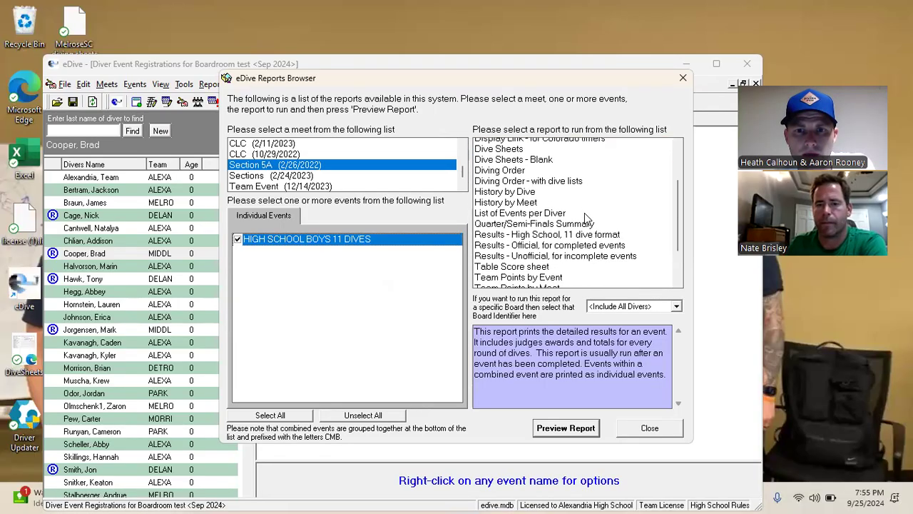
{"action": "left_click", "coordinate": [544, 241]}
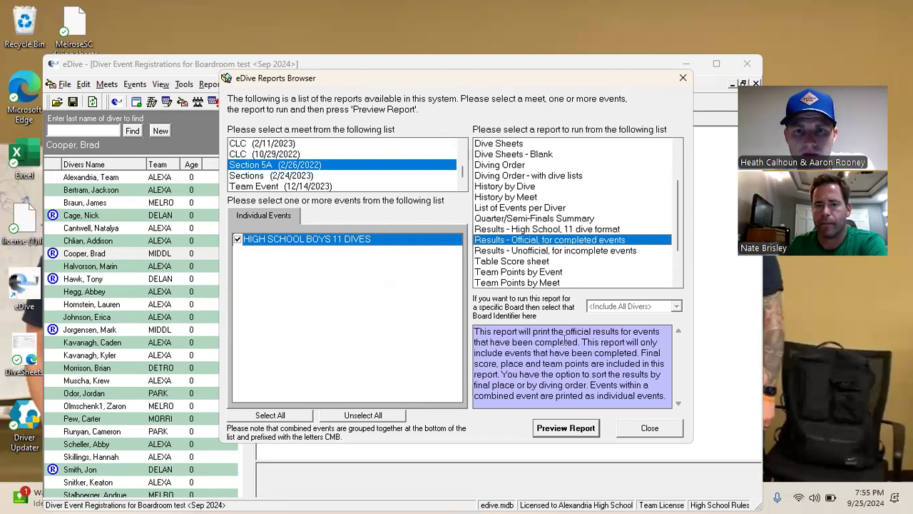
{"action": "left_click", "coordinate": [568, 430]}
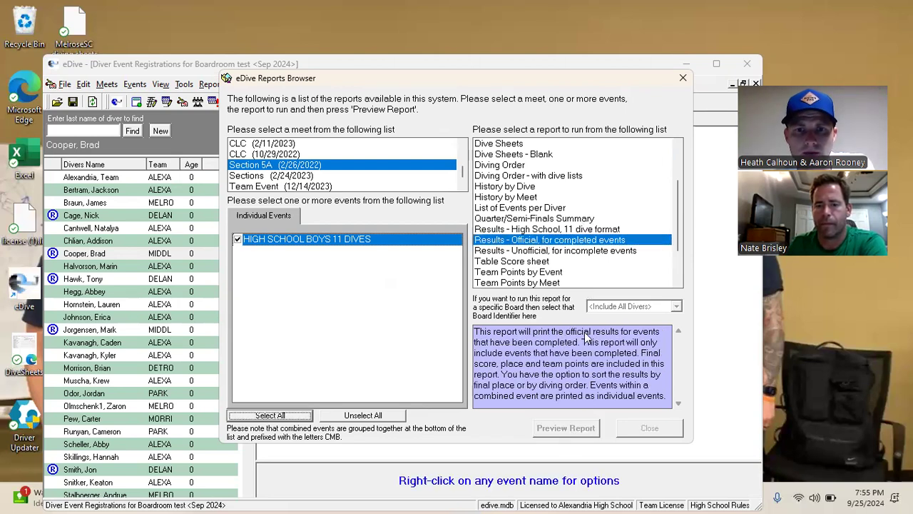
{"action": "key", "text": "Return"}
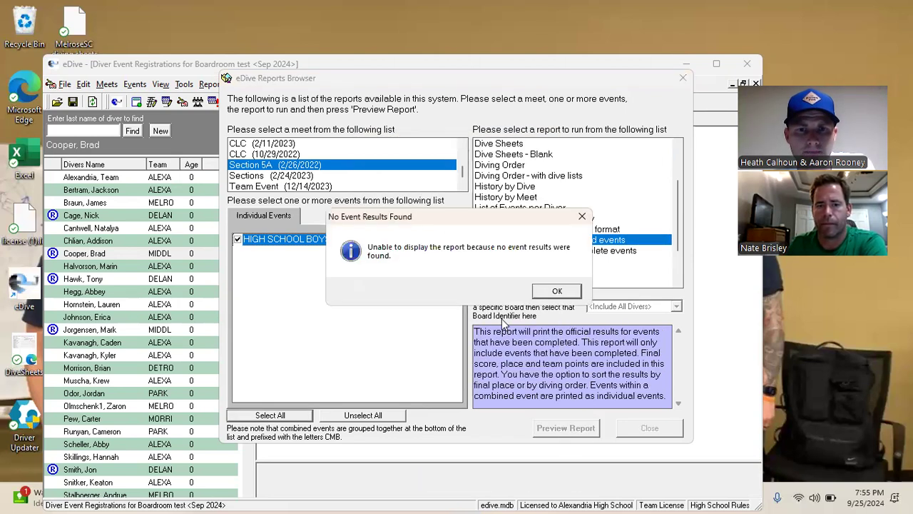
{"action": "key", "text": "Return"}
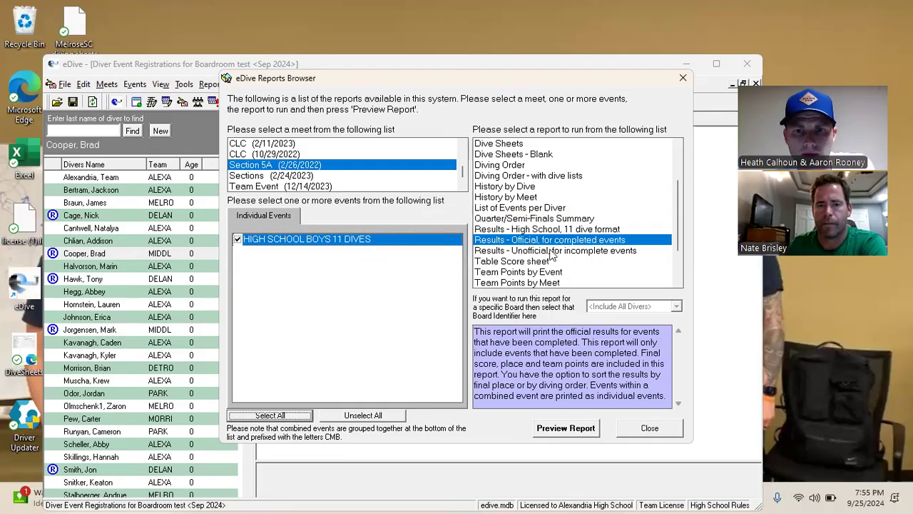
{"action": "left_click", "coordinate": [562, 250]}
{"action": "left_click", "coordinate": [564, 430]}
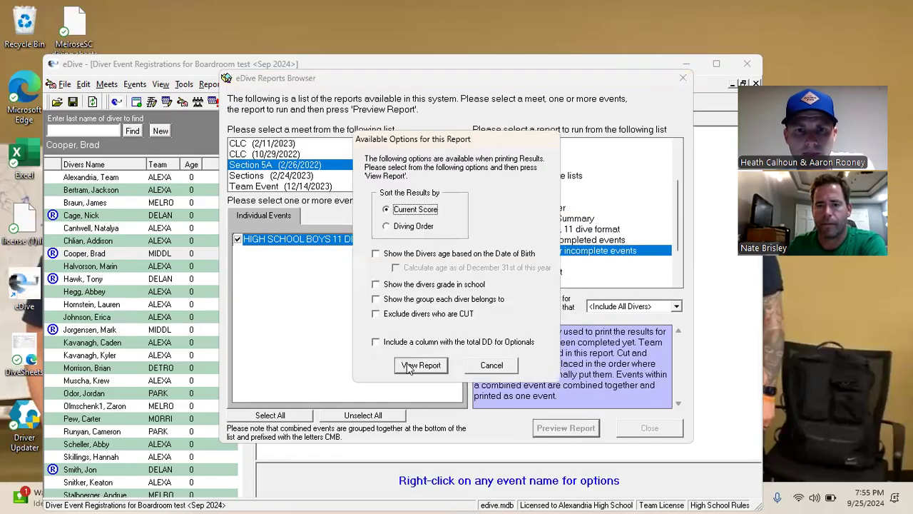
View the unofficial Section 5A results, 12 divers led by 413.10, then close the preview
{"action": "left_click", "coordinate": [420, 365]}
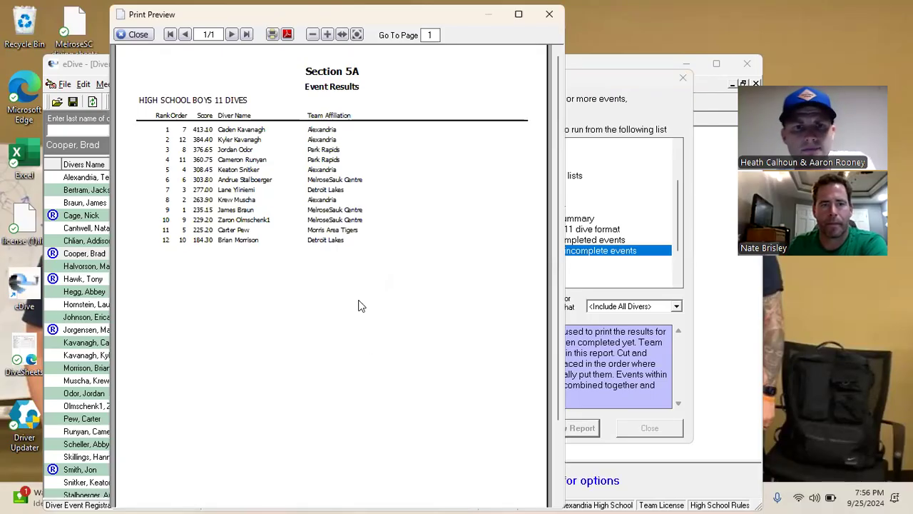
{"action": "left_click_drag", "start_coordinate": [148, 19], "coordinate": [152, 75]}
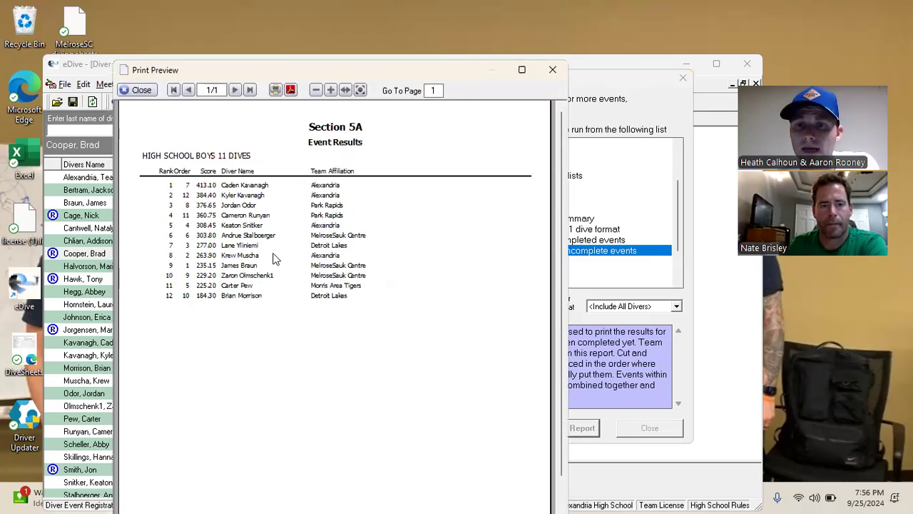
{"action": "left_click", "coordinate": [143, 91]}
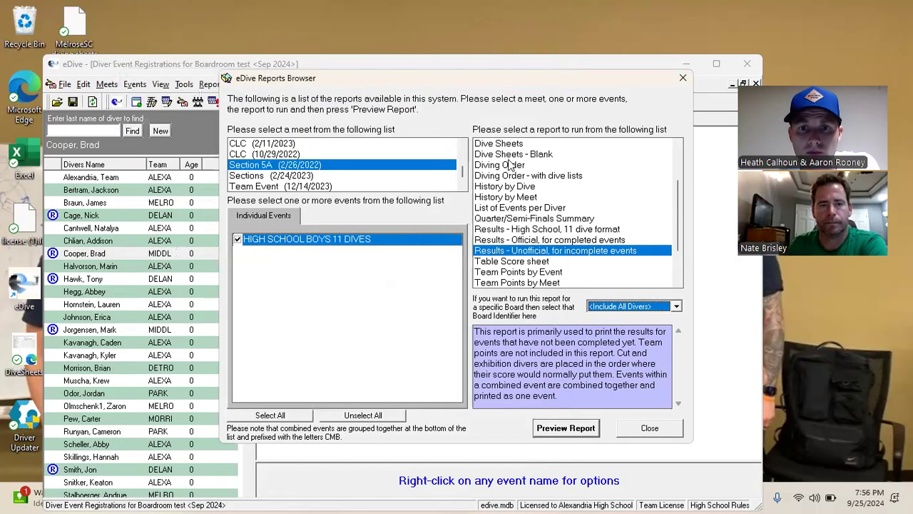
Preview the Section 5A Dive Sheets, page forward to page 6 of 12, then close
{"action": "left_click", "coordinate": [511, 145]}
{"action": "left_click", "coordinate": [565, 427]}
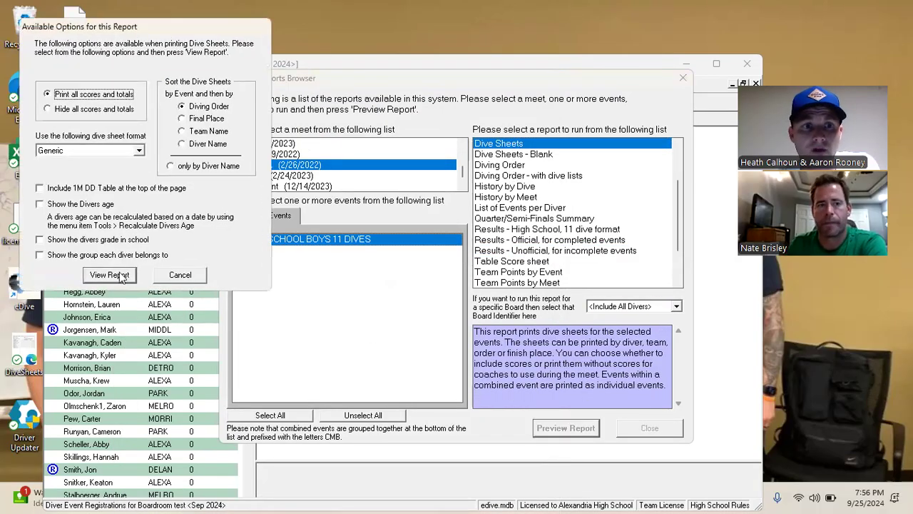
{"action": "left_click", "coordinate": [139, 328]}
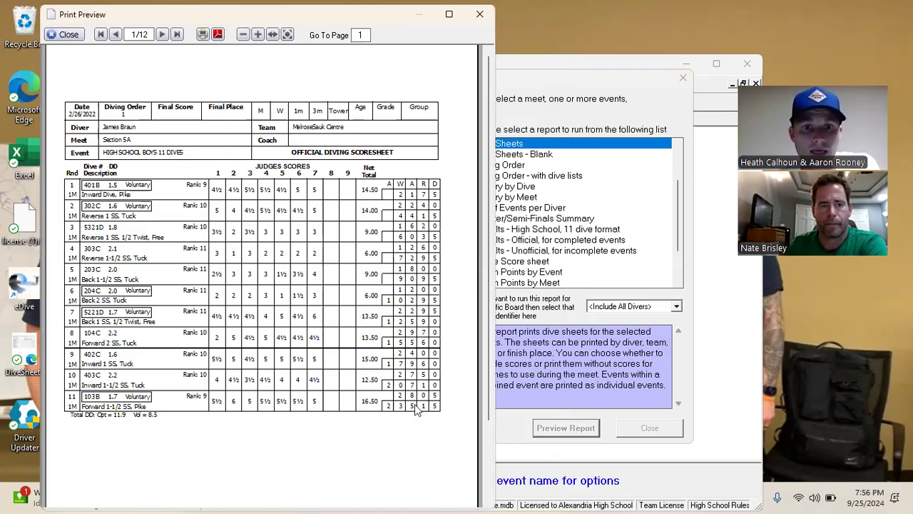
{"action": "left_click", "coordinate": [161, 34]}
{"action": "left_click", "coordinate": [162, 34]}
{"action": "left_click", "coordinate": [161, 35]}
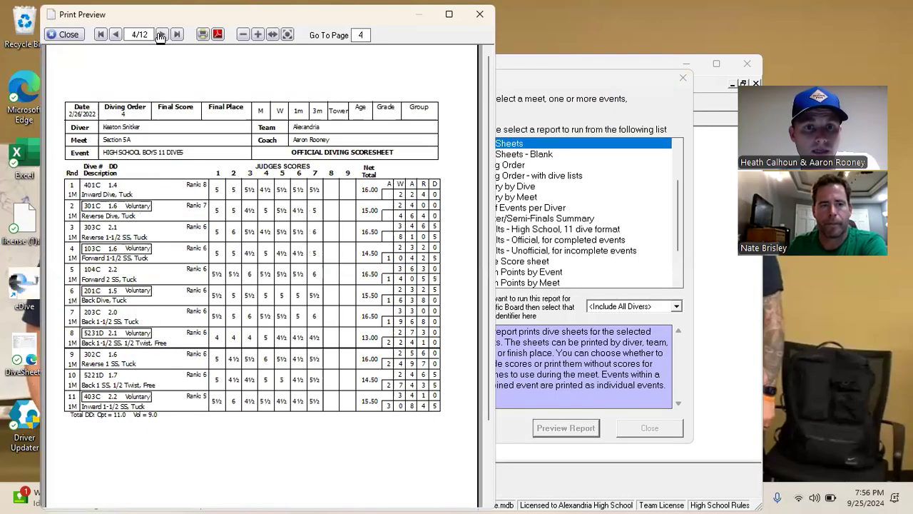
{"action": "left_click", "coordinate": [161, 35]}
{"action": "left_click", "coordinate": [161, 35]}
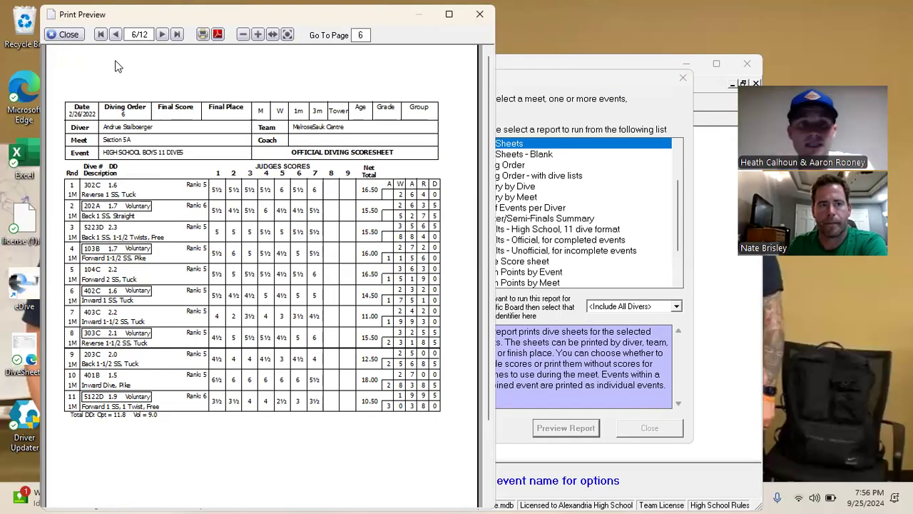
{"action": "left_click", "coordinate": [72, 35]}
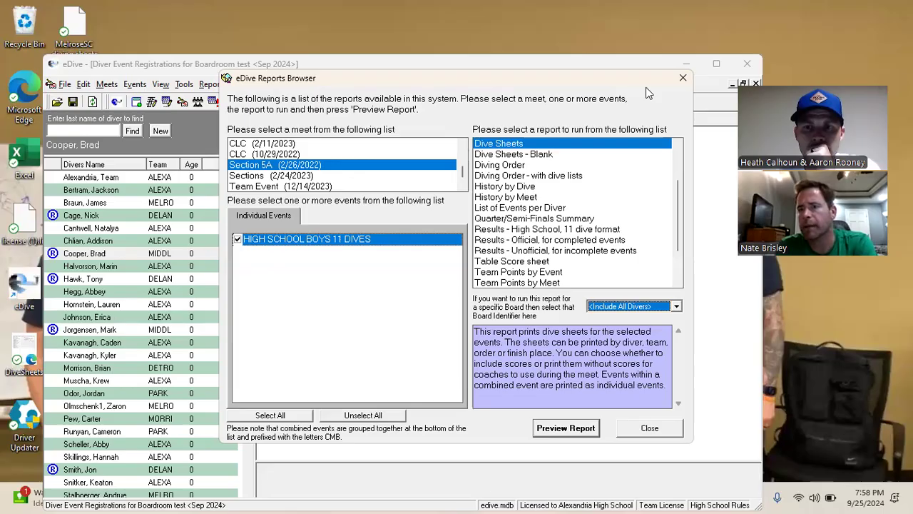
Resume HIGH SCHOOL BOYS VARSITY and score the second diver's 101A 3.5 from every judge
{"action": "left_click", "coordinate": [685, 80]}
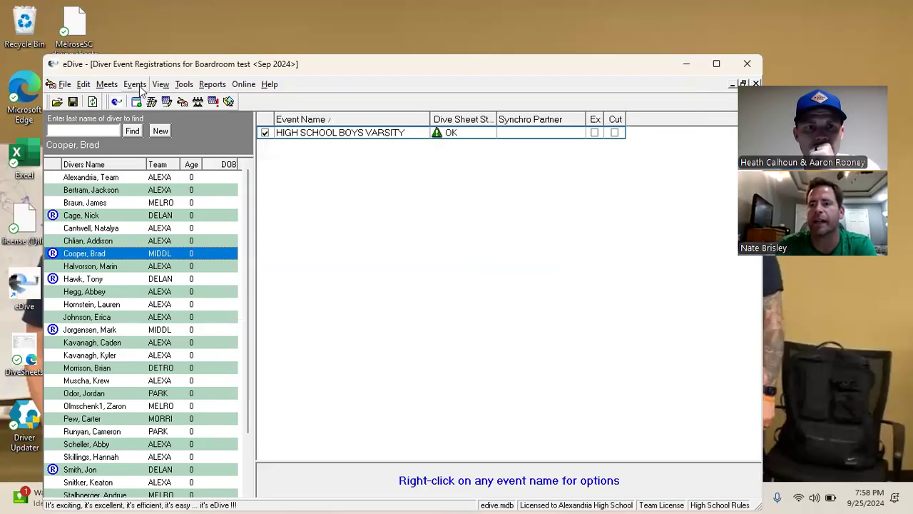
{"action": "left_click", "coordinate": [135, 84]}
{"action": "left_click", "coordinate": [158, 271]}
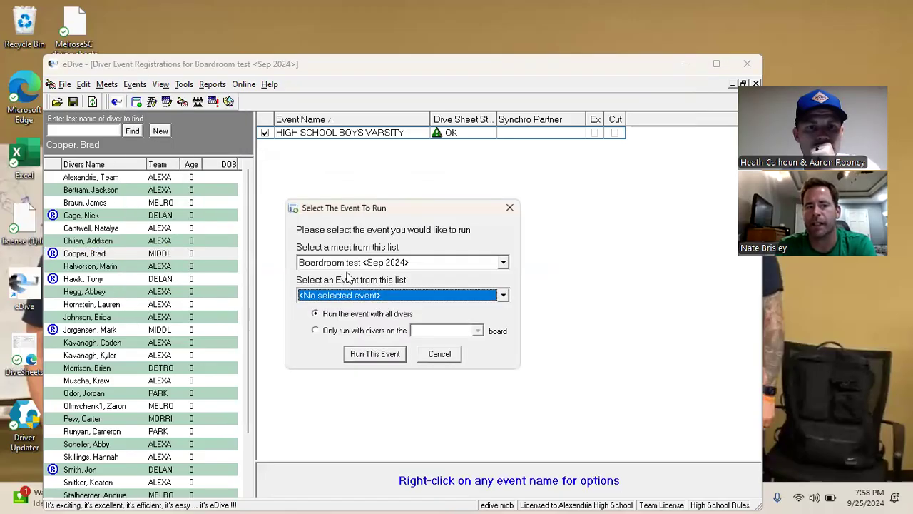
{"action": "left_click", "coordinate": [400, 295]}
{"action": "left_click", "coordinate": [349, 320]}
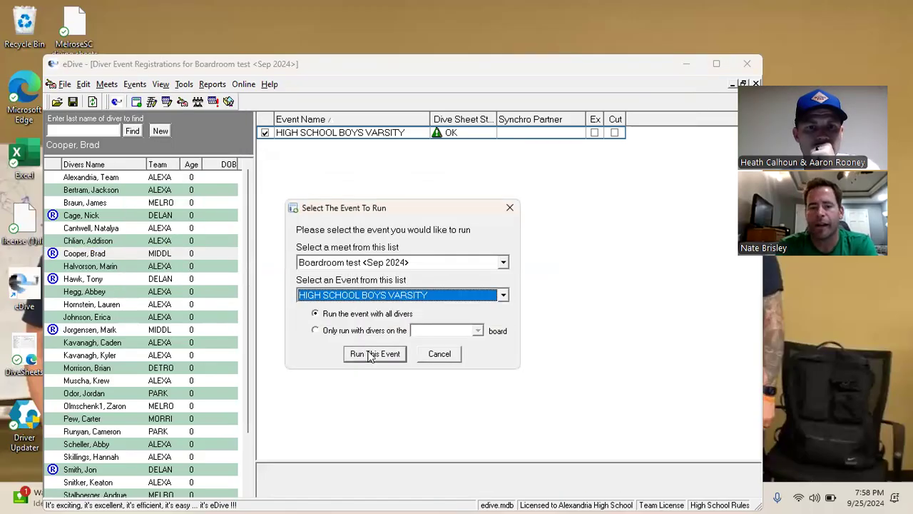
{"action": "left_click", "coordinate": [371, 353]}
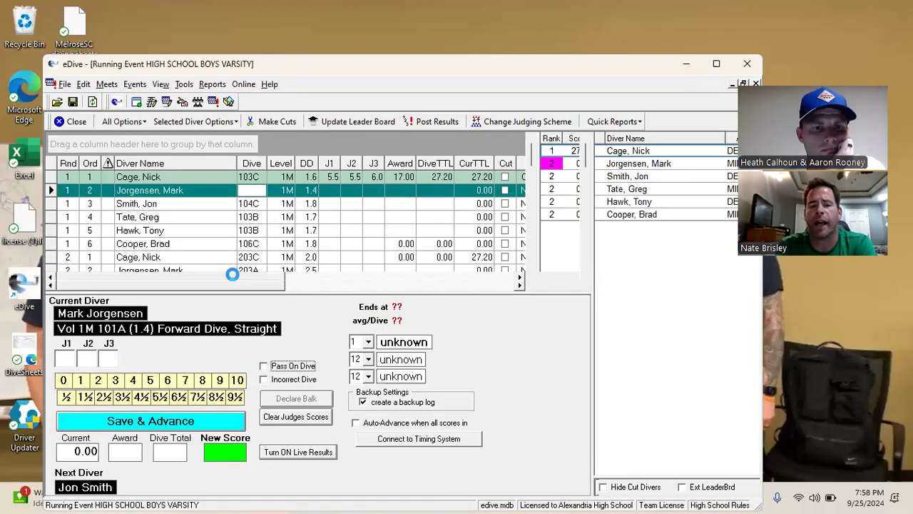
{"action": "left_click", "coordinate": [125, 395]}
{"action": "left_click", "coordinate": [125, 395]}
{"action": "left_click", "coordinate": [125, 395]}
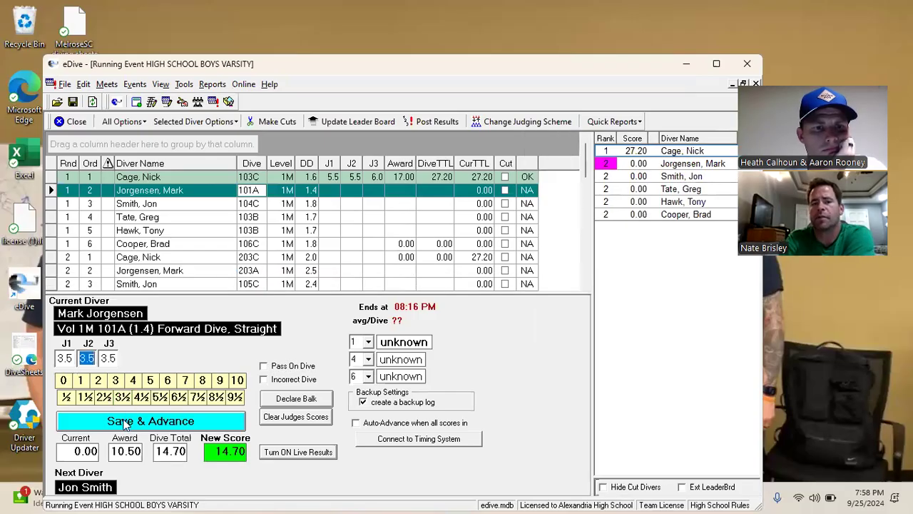
Finish round 1, scoring the next four dives 4.5, 5.5, 6.5 and 7.5
{"action": "triple_click", "coordinate": [143, 397]}
{"action": "left_click", "coordinate": [151, 422]}
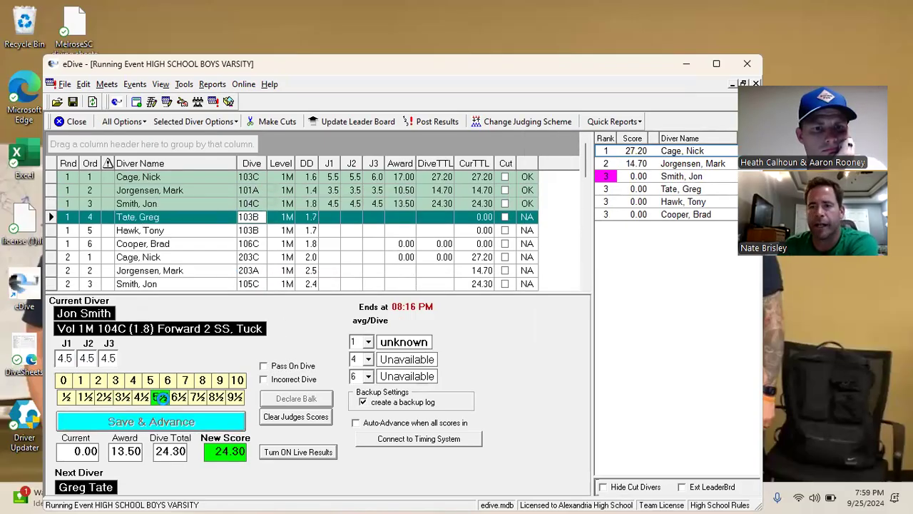
{"action": "triple_click", "coordinate": [160, 396]}
{"action": "left_click", "coordinate": [161, 421]}
{"action": "triple_click", "coordinate": [179, 398]}
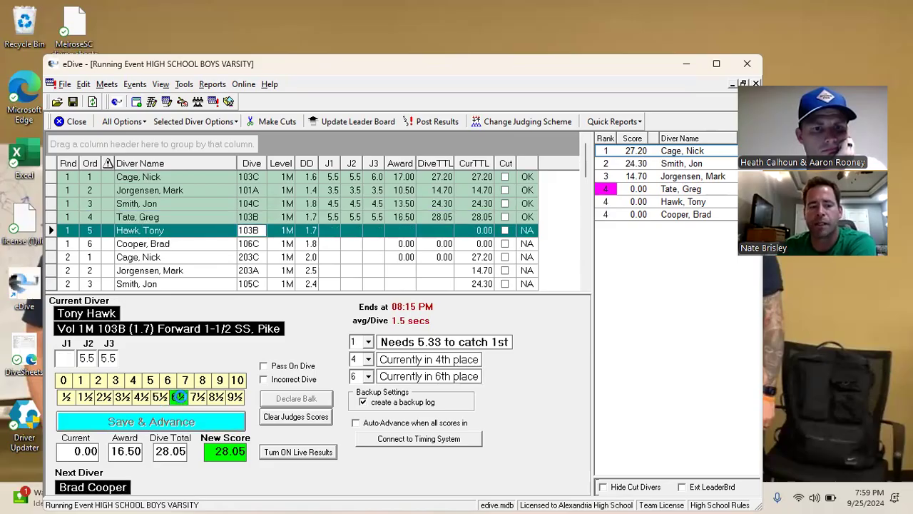
{"action": "left_click", "coordinate": [179, 423]}
{"action": "double_click", "coordinate": [197, 397]}
{"action": "left_click", "coordinate": [187, 422]}
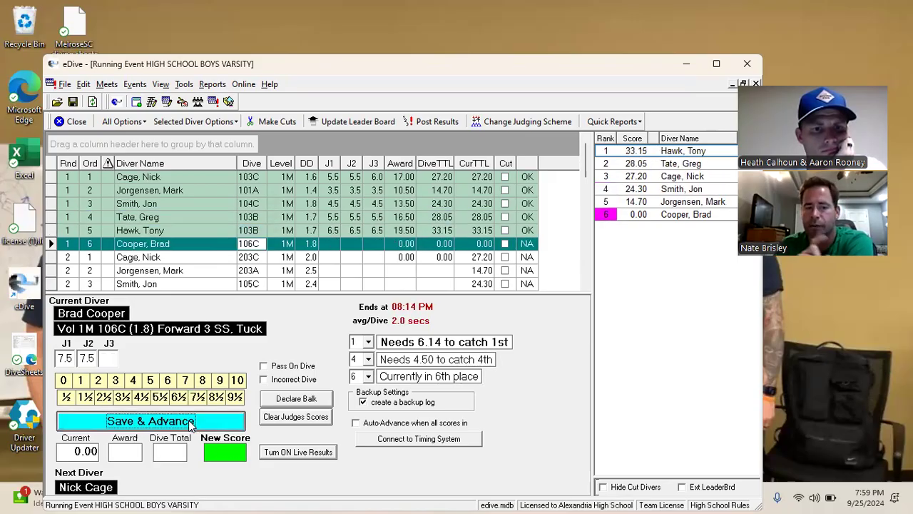
Score round 2's first dives: all 6, all 4, and 7.5/7.5/8
{"action": "triple_click", "coordinate": [166, 380]}
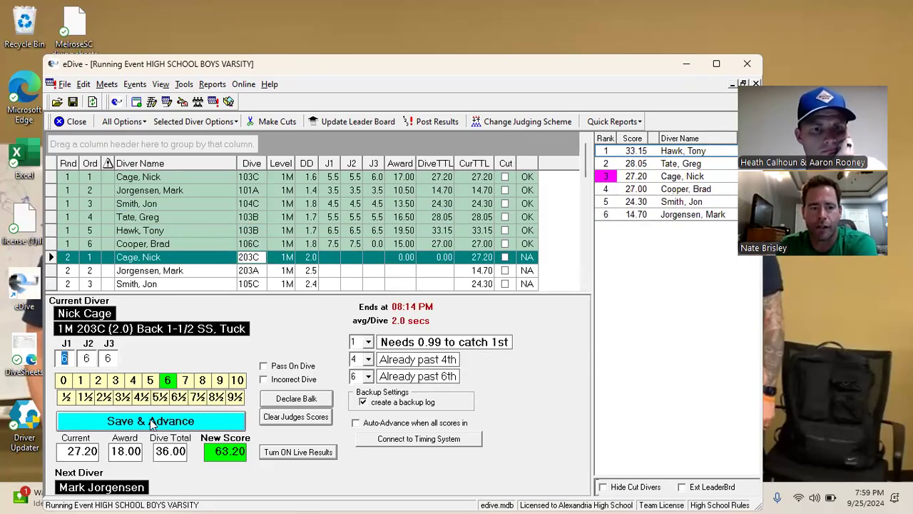
{"action": "left_click", "coordinate": [152, 422]}
{"action": "triple_click", "coordinate": [132, 381]}
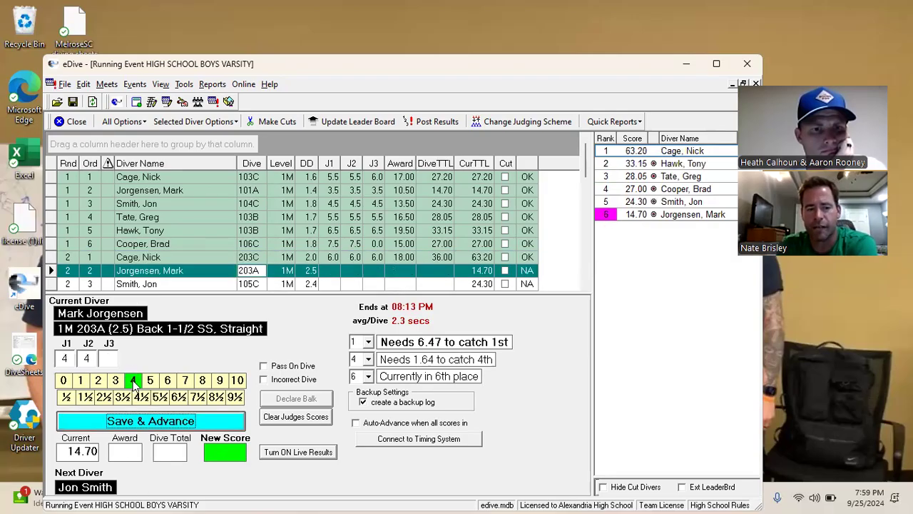
{"action": "left_click", "coordinate": [151, 421]}
{"action": "double_click", "coordinate": [197, 397]}
{"action": "left_click", "coordinate": [202, 380]}
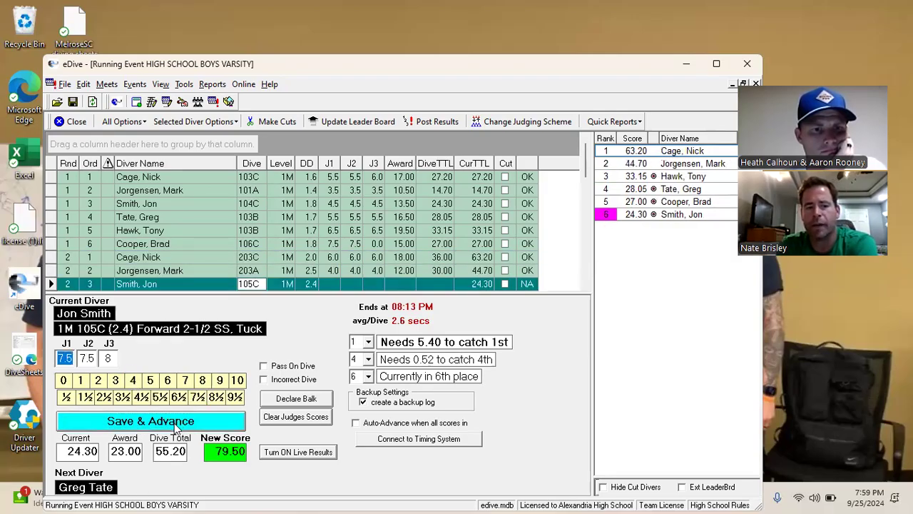
{"action": "left_click", "coordinate": [152, 422]}
Finish round 2 with 3.5/3.5/9, 8.5/10/9.5 and all-5.5 dives
{"action": "double_click", "coordinate": [123, 398]}
{"action": "left_click", "coordinate": [219, 380]}
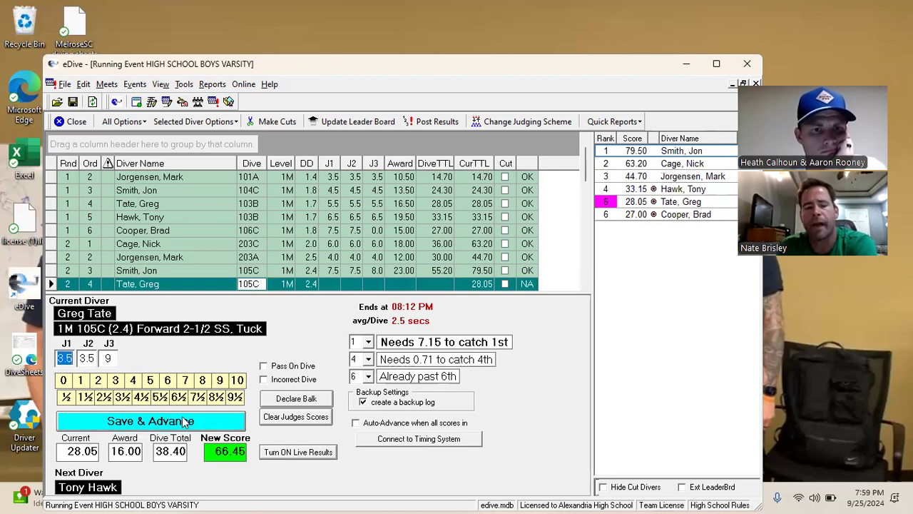
{"action": "left_click", "coordinate": [184, 422]}
{"action": "left_click", "coordinate": [218, 397]}
{"action": "left_click", "coordinate": [238, 381]}
{"action": "left_click", "coordinate": [233, 396]}
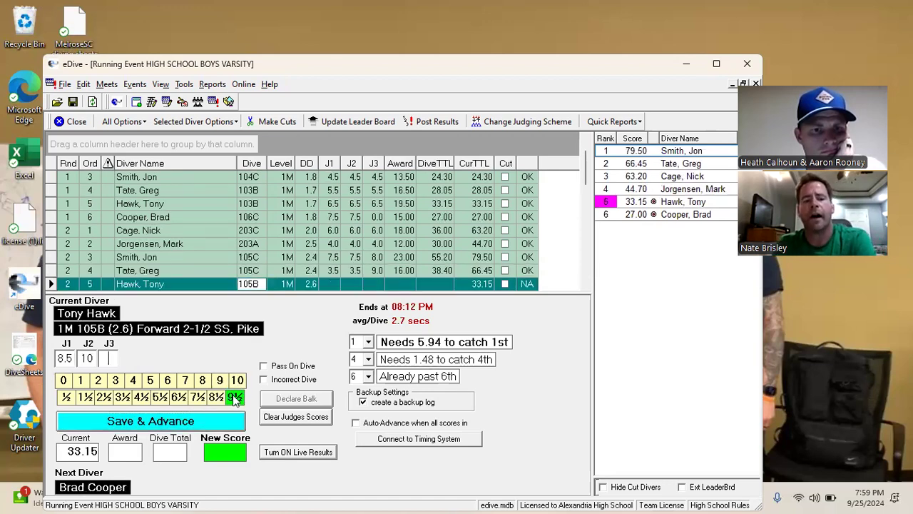
{"action": "left_click", "coordinate": [203, 420]}
{"action": "double_click", "coordinate": [161, 397]}
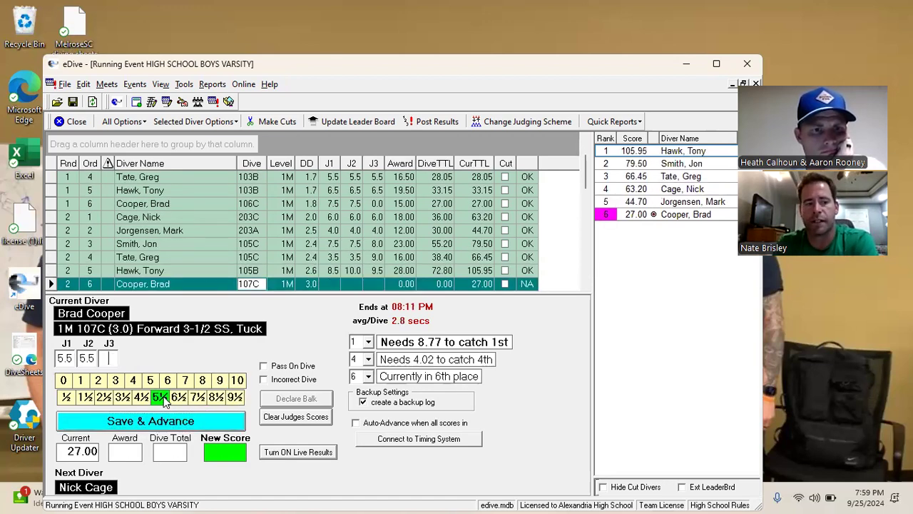
{"action": "left_click", "coordinate": [161, 397]}
{"action": "left_click", "coordinate": [166, 417]}
Score round 3's opening dives with 6.5s, 5.5s and 4.5s
{"action": "double_click", "coordinate": [178, 398]}
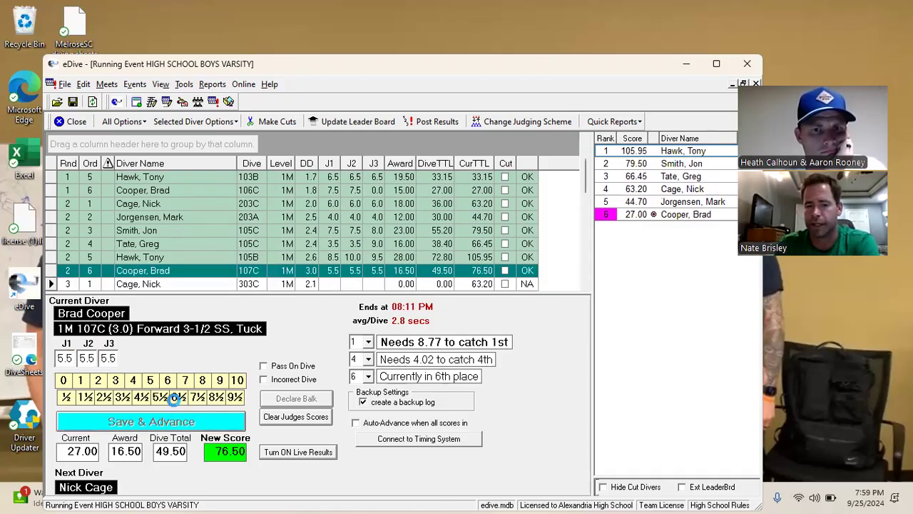
{"action": "left_click", "coordinate": [175, 421]}
{"action": "double_click", "coordinate": [158, 398]}
{"action": "left_click", "coordinate": [158, 397]}
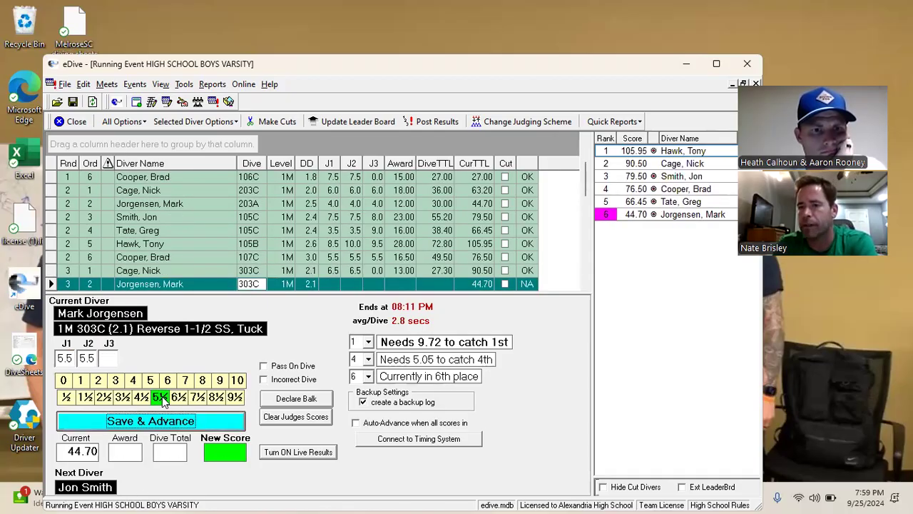
{"action": "left_click", "coordinate": [150, 420]}
{"action": "double_click", "coordinate": [141, 397]}
{"action": "left_click", "coordinate": [141, 398]}
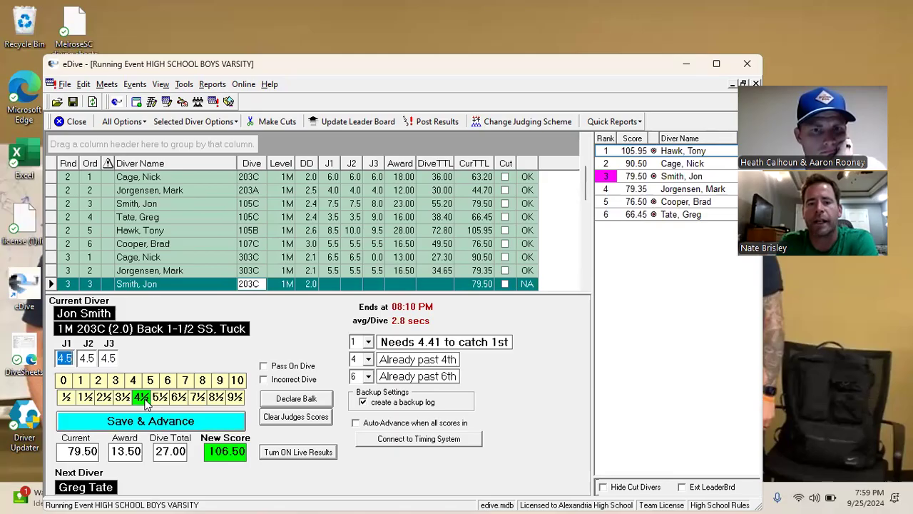
{"action": "left_click", "coordinate": [146, 418]}
Finish round 3 with dives scored all 6.5, all 6.5 and all 6
{"action": "double_click", "coordinate": [178, 397]}
{"action": "left_click", "coordinate": [178, 398]}
{"action": "left_click", "coordinate": [179, 420]}
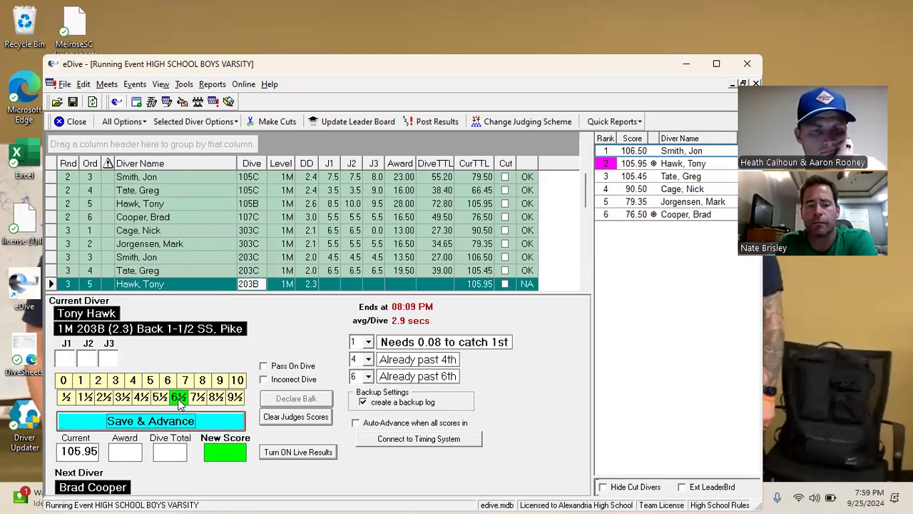
{"action": "double_click", "coordinate": [179, 397]}
{"action": "left_click", "coordinate": [178, 398]}
{"action": "left_click", "coordinate": [172, 420]}
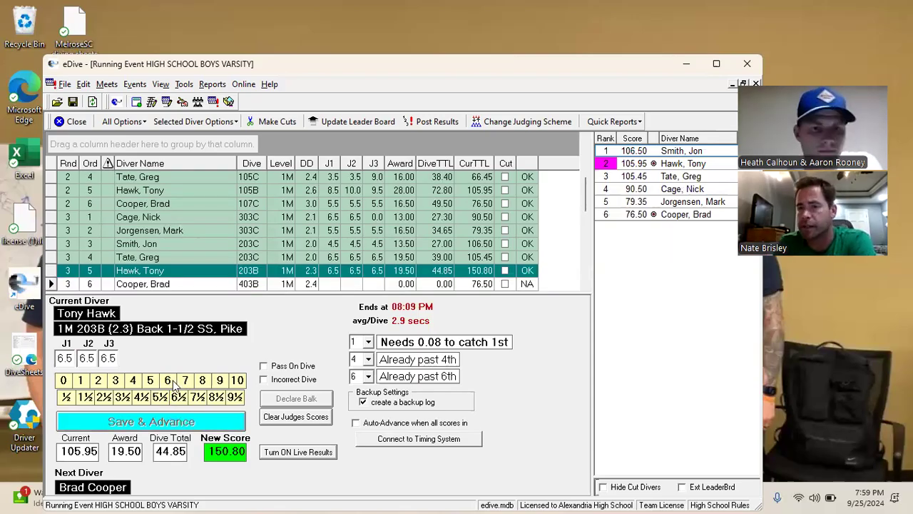
{"action": "double_click", "coordinate": [168, 382]}
{"action": "left_click", "coordinate": [168, 382]}
{"action": "left_click", "coordinate": [171, 423]}
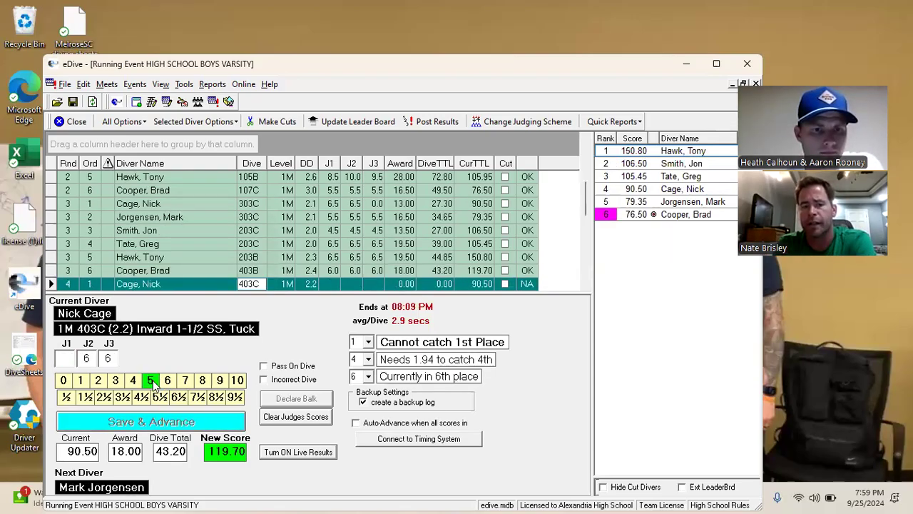
Score round 4 dives at all 5, 7s, all 7.5 and all 8
{"action": "double_click", "coordinate": [151, 382]}
{"action": "left_click", "coordinate": [150, 382]}
{"action": "left_click", "coordinate": [160, 422]}
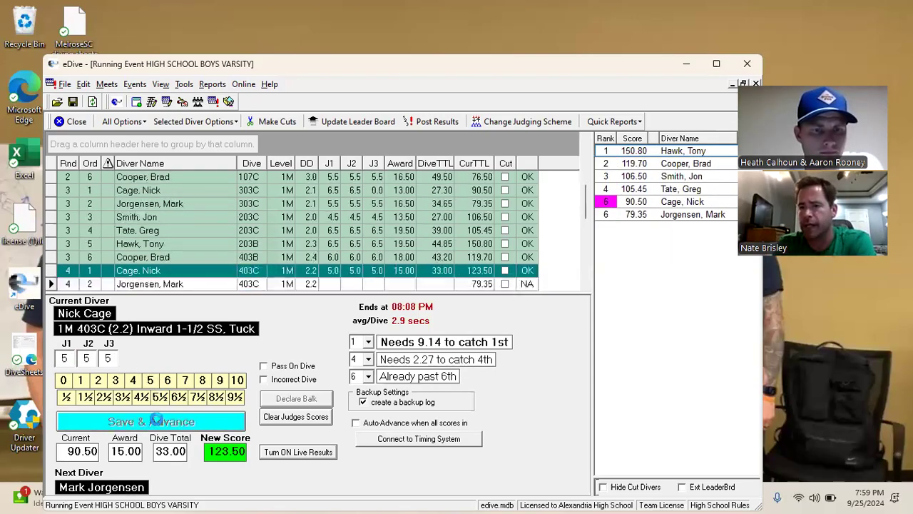
{"action": "double_click", "coordinate": [185, 381]}
{"action": "left_click", "coordinate": [184, 421]}
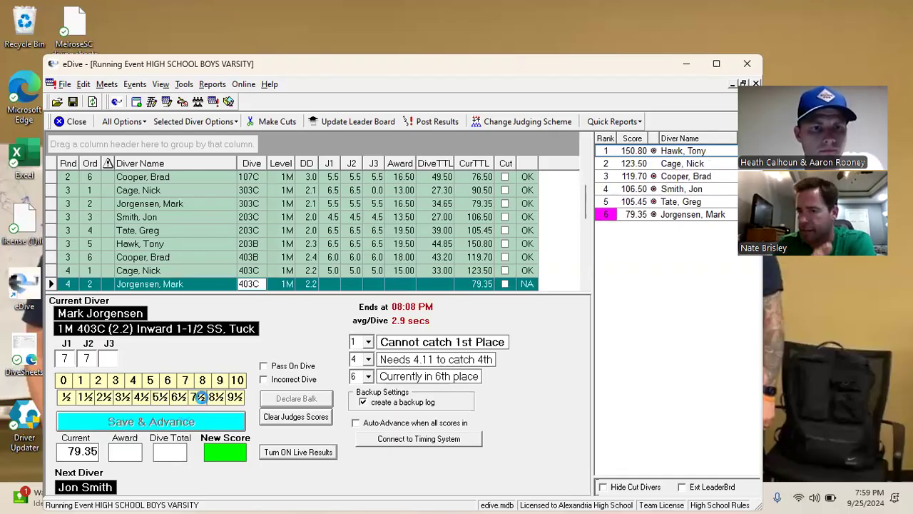
{"action": "triple_click", "coordinate": [199, 397]}
{"action": "left_click", "coordinate": [194, 421]}
{"action": "triple_click", "coordinate": [203, 381]}
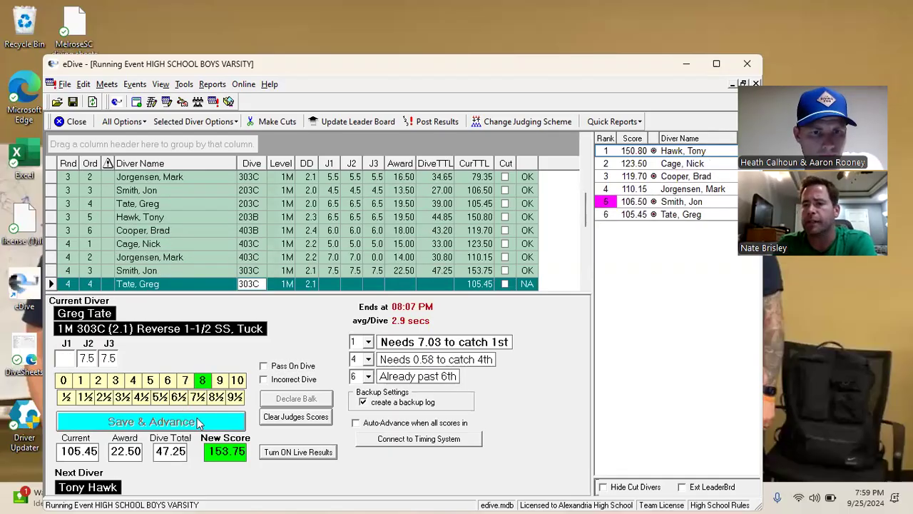
{"action": "left_click", "coordinate": [199, 415]}
Complete round 4 with 7/7/6.5, 4.5/4.5/5 and 5.5 scores
{"action": "double_click", "coordinate": [185, 382]}
{"action": "left_click", "coordinate": [184, 400]}
{"action": "left_click", "coordinate": [181, 419]}
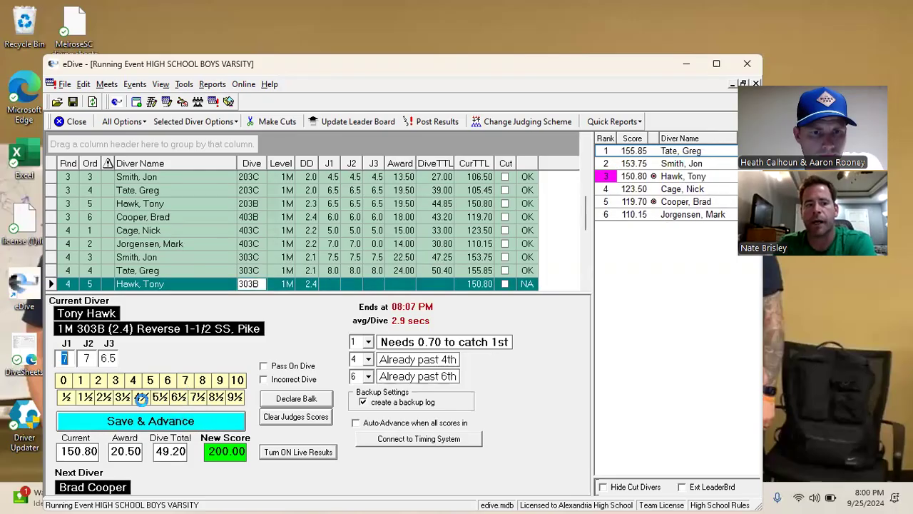
{"action": "double_click", "coordinate": [142, 398]}
{"action": "left_click", "coordinate": [151, 380]}
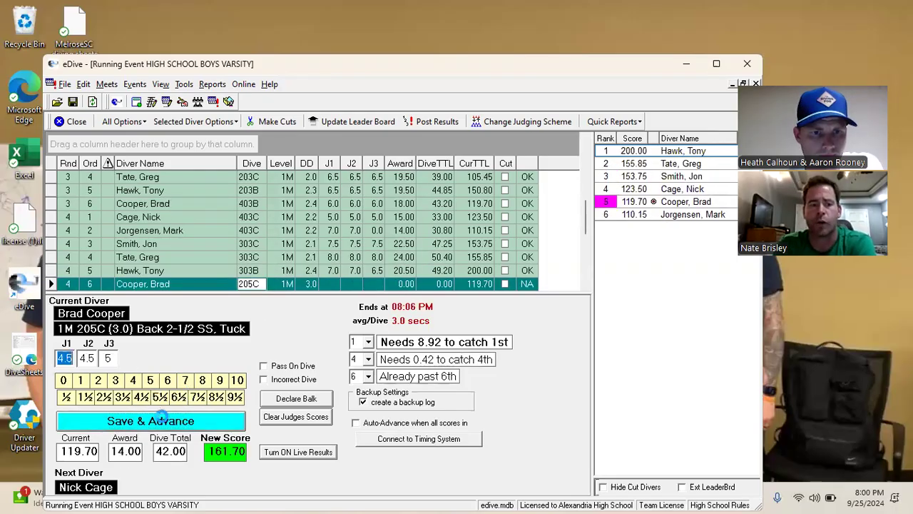
{"action": "double_click", "coordinate": [160, 397]}
{"action": "left_click", "coordinate": [194, 401]}
Score round 5's dives, including 2.5/2.5/6, 5.5/5.5/4.5, 4/4/7 and 6.5/6.5/5.5
{"action": "left_click", "coordinate": [184, 415]}
{"action": "double_click", "coordinate": [115, 396]}
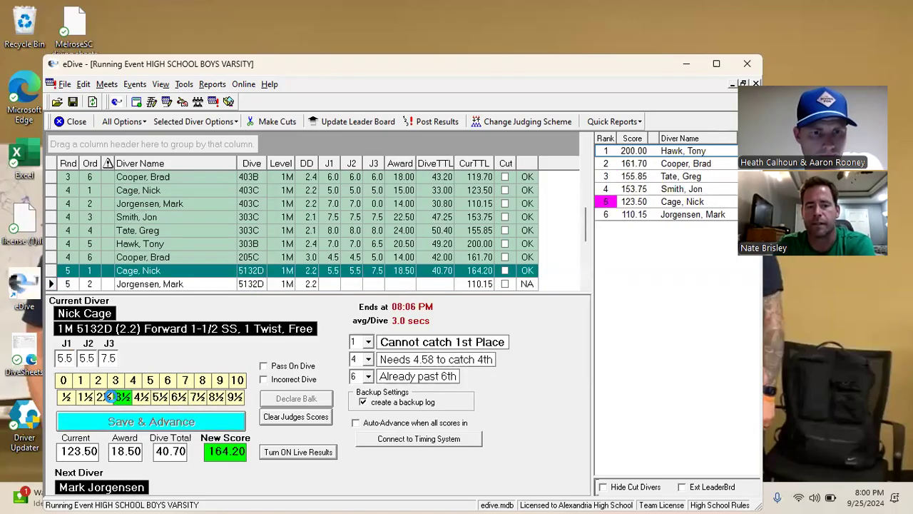
{"action": "left_click", "coordinate": [163, 385]}
{"action": "left_click", "coordinate": [162, 414]}
{"action": "double_click", "coordinate": [159, 397]}
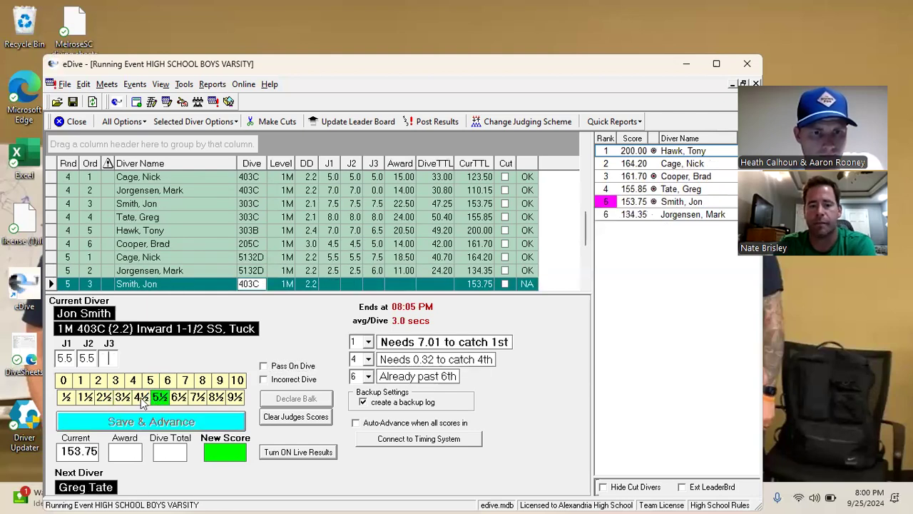
{"action": "left_click", "coordinate": [141, 398]}
{"action": "left_click", "coordinate": [154, 422]}
{"action": "double_click", "coordinate": [134, 383]}
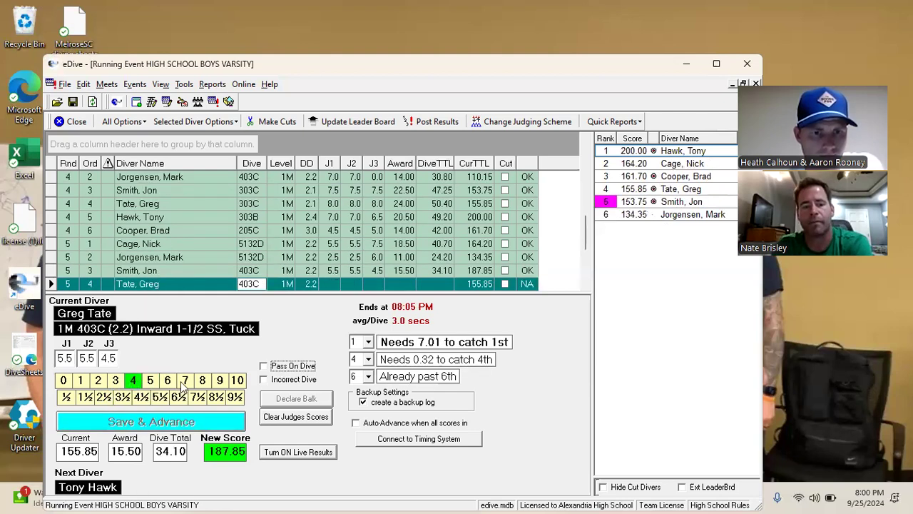
{"action": "left_click", "coordinate": [174, 420]}
{"action": "double_click", "coordinate": [178, 399]}
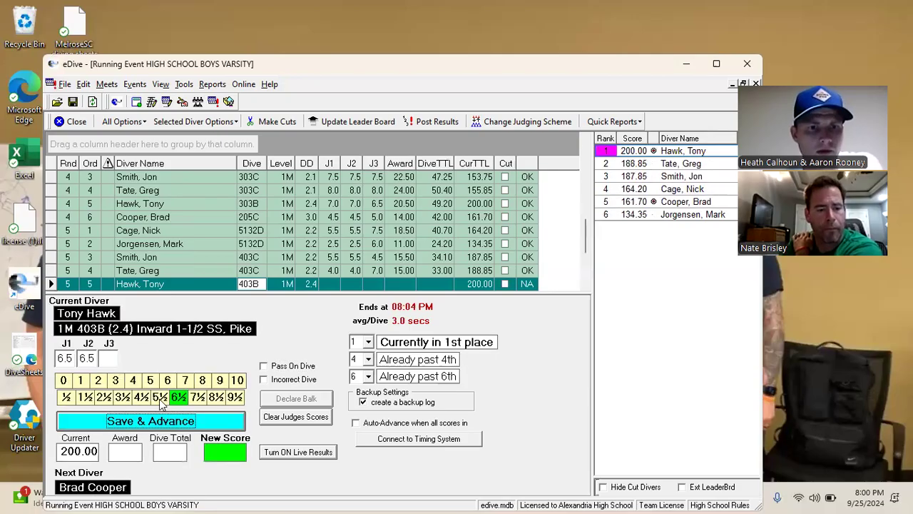
{"action": "left_click", "coordinate": [159, 398]}
{"action": "left_click", "coordinate": [157, 420]}
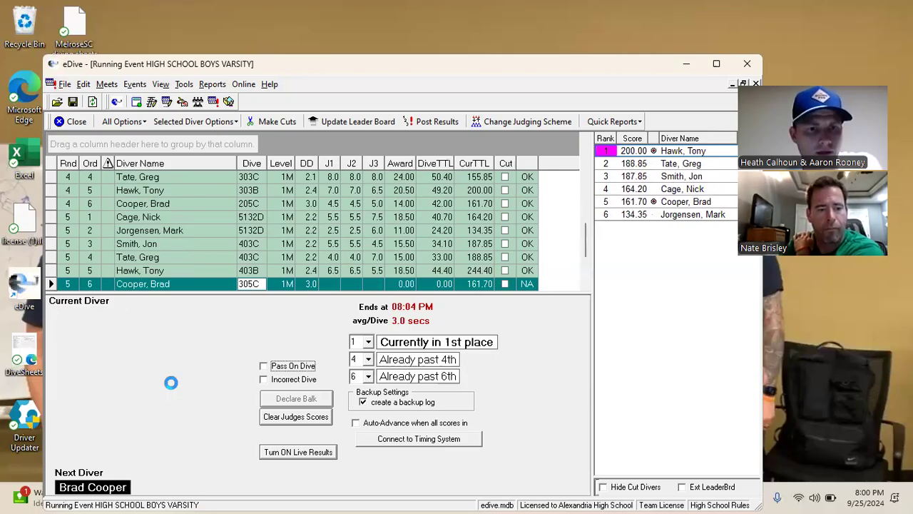
{"action": "triple_click", "coordinate": [168, 381]}
Score round 6's dives (6, 5.5, 8, 6, 6.5, 7.5), ending with the final dive
{"action": "left_click", "coordinate": [170, 417]}
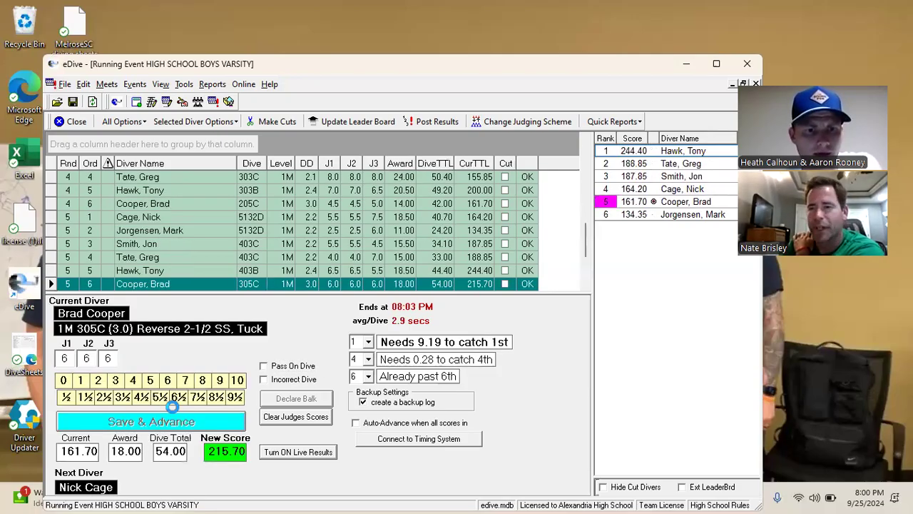
{"action": "triple_click", "coordinate": [159, 397]}
{"action": "key", "text": "Return"}
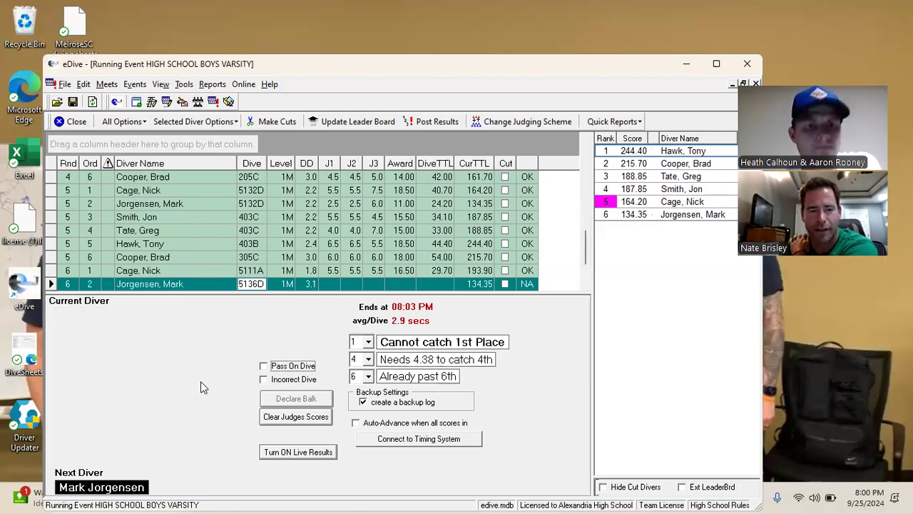
{"action": "triple_click", "coordinate": [201, 380]}
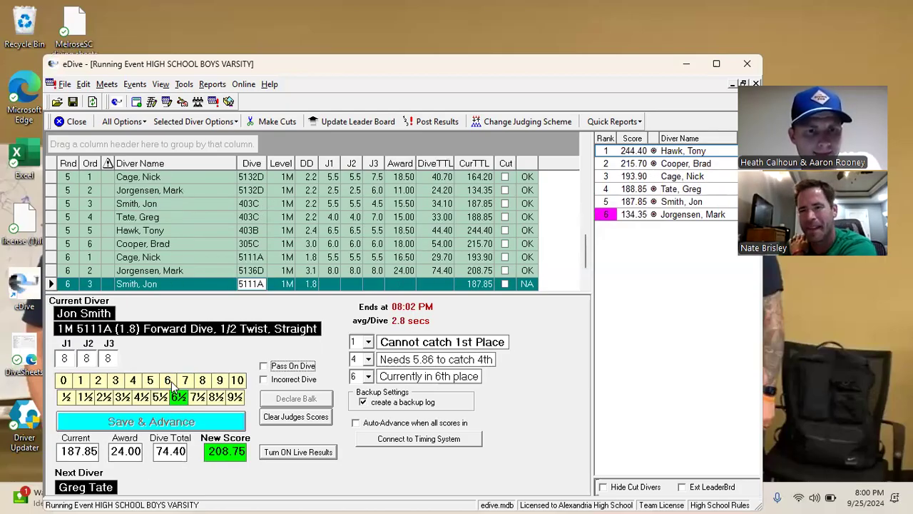
{"action": "double_click", "coordinate": [170, 381]}
{"action": "left_click", "coordinate": [152, 422]}
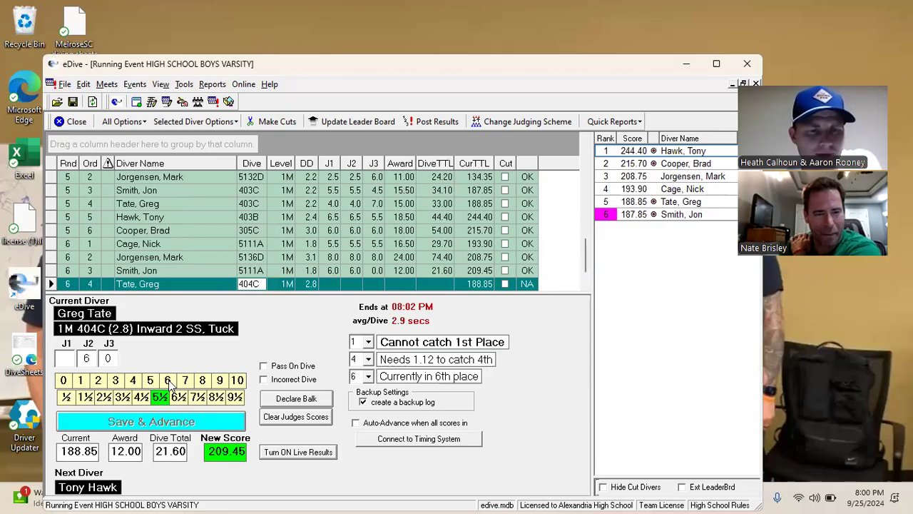
{"action": "triple_click", "coordinate": [168, 381]}
{"action": "left_click", "coordinate": [168, 422]}
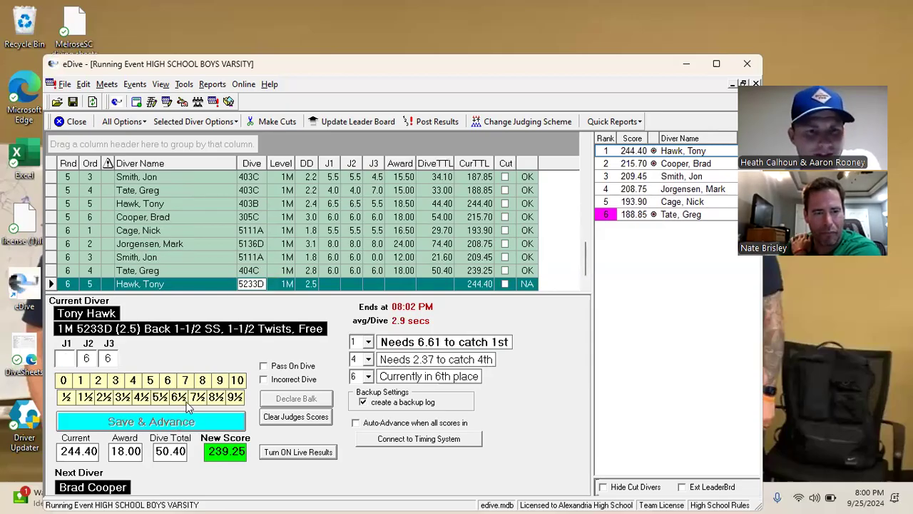
{"action": "triple_click", "coordinate": [179, 397]}
{"action": "left_click", "coordinate": [175, 421]}
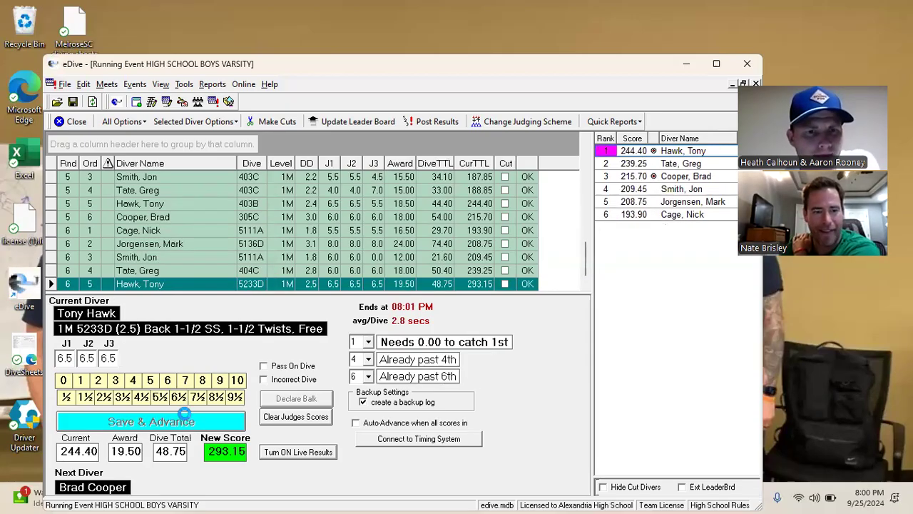
{"action": "triple_click", "coordinate": [194, 397]}
{"action": "left_click", "coordinate": [171, 422]}
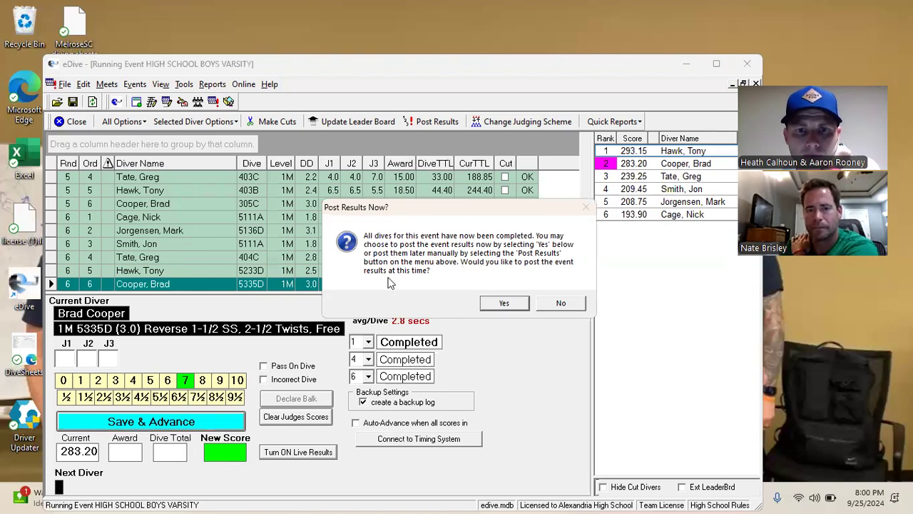
Post the HIGH SCHOOL BOYS VARSITY results now, then reopen the Reports Browser
{"action": "left_click", "coordinate": [499, 307]}
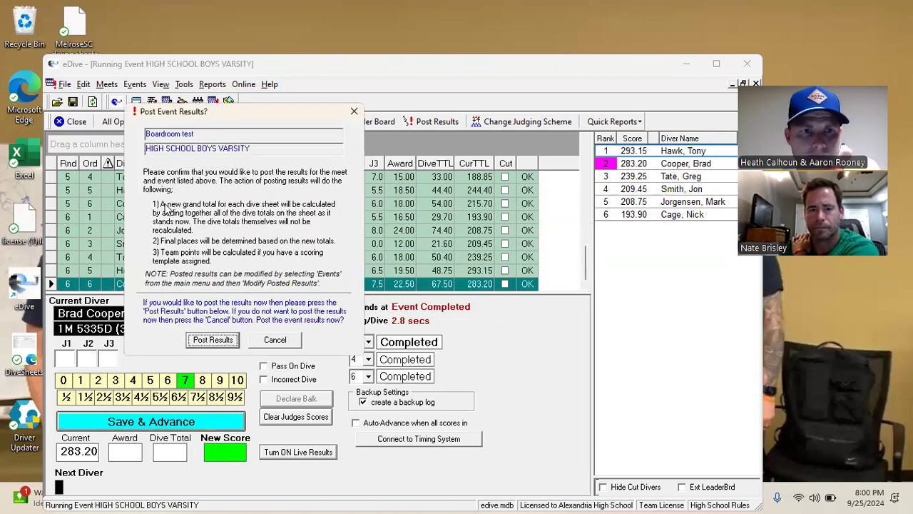
{"action": "left_click", "coordinate": [222, 341]}
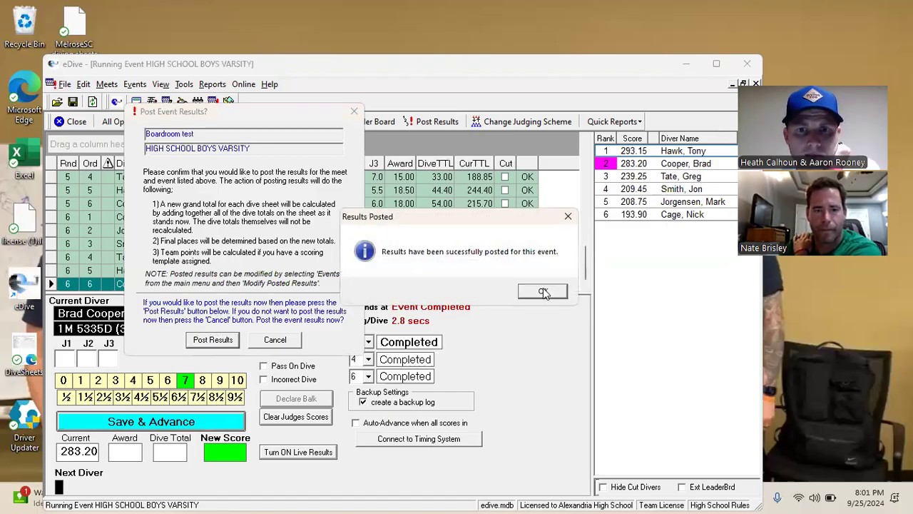
{"action": "left_click", "coordinate": [544, 291]}
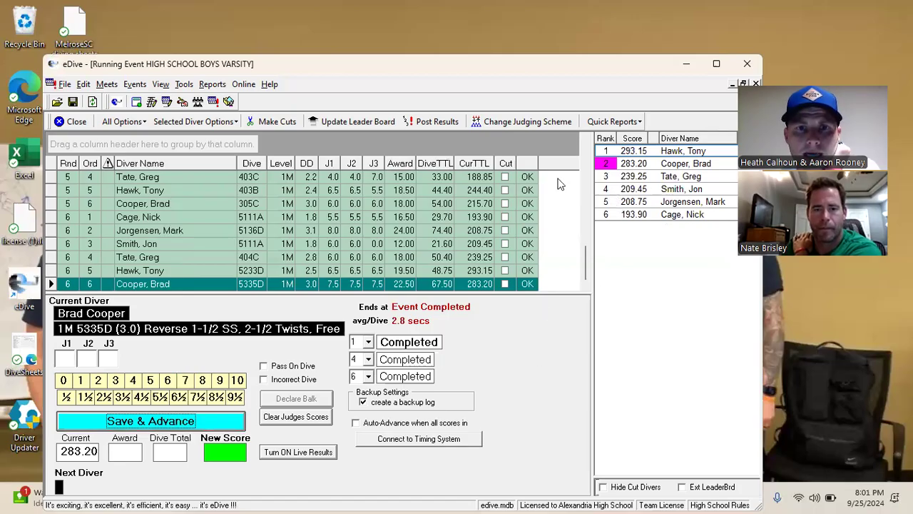
{"action": "left_click", "coordinate": [212, 84]}
{"action": "left_click", "coordinate": [230, 105]}
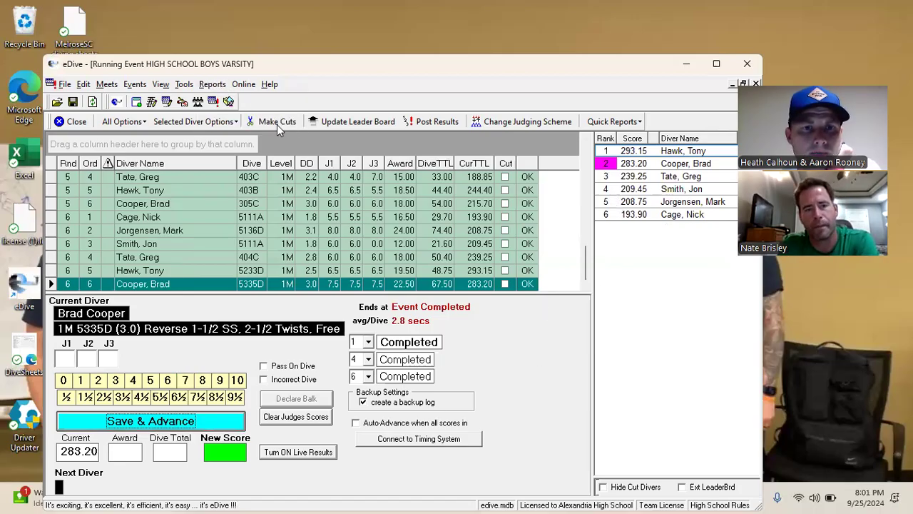
Select the HIGH SCHOOL BOYS 11 DIVES event for Results - Official, then back out of the report options
{"action": "left_click", "coordinate": [238, 240]}
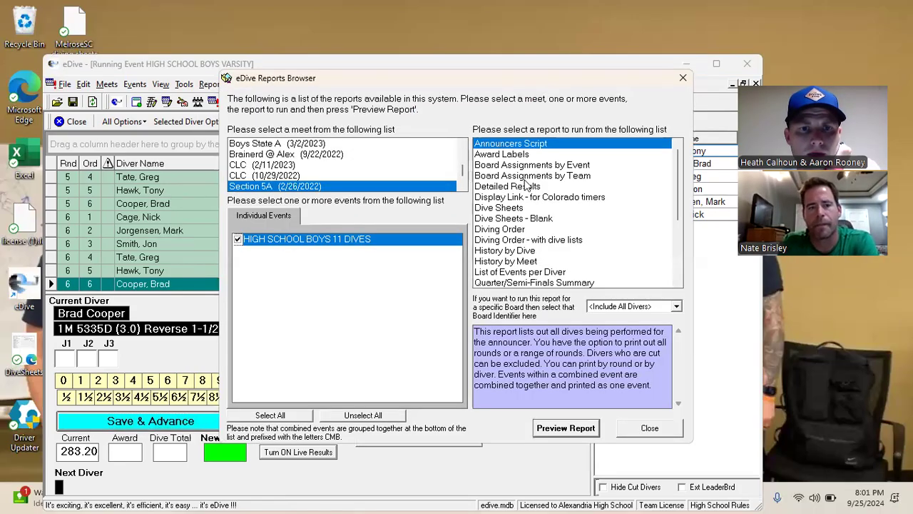
{"action": "scroll", "coordinate": [520, 254], "scroll_direction": "down", "scroll_amount": 2}
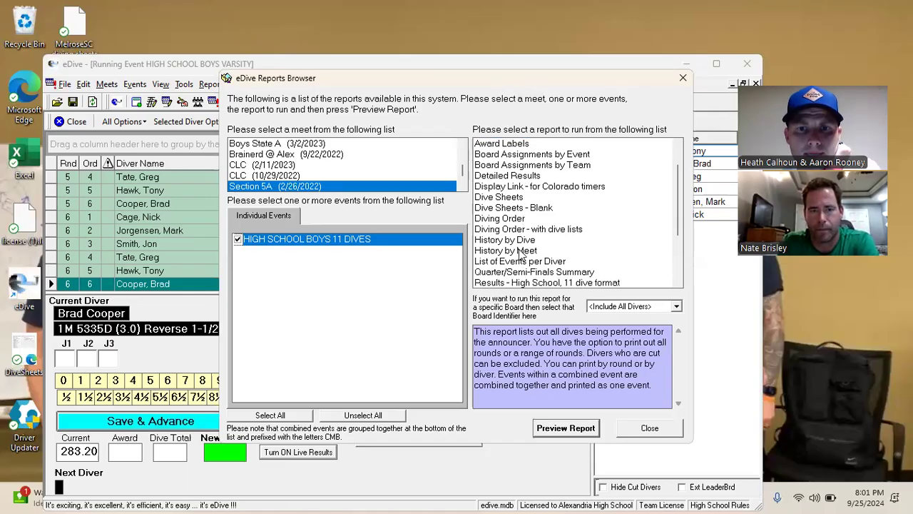
{"action": "left_click", "coordinate": [532, 241]}
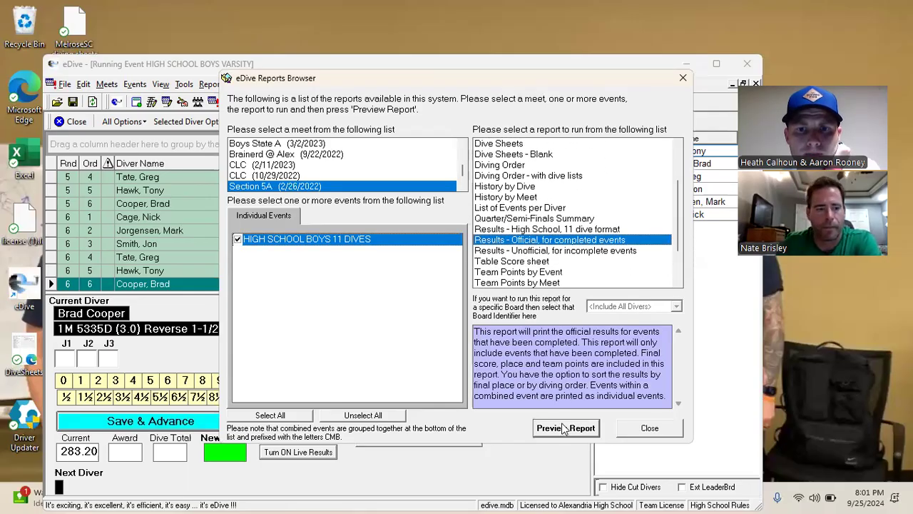
{"action": "left_click", "coordinate": [565, 428]}
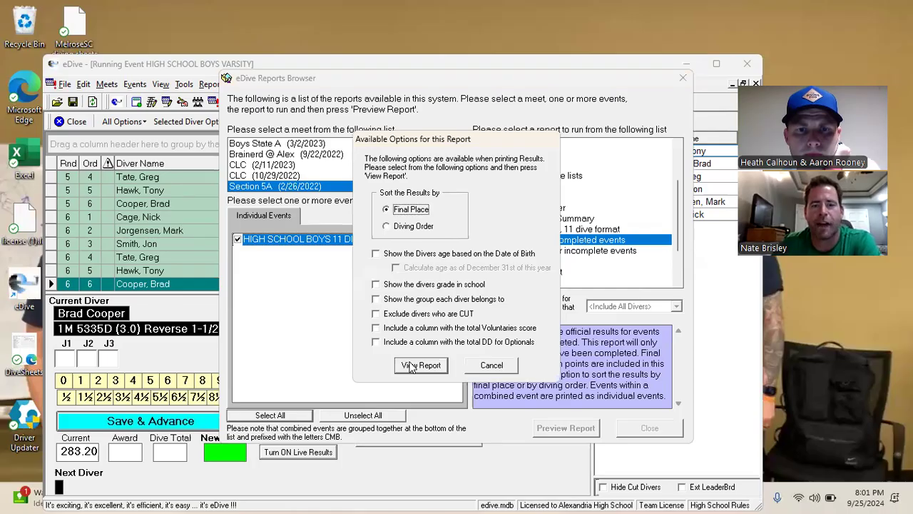
{"action": "left_click", "coordinate": [495, 366]}
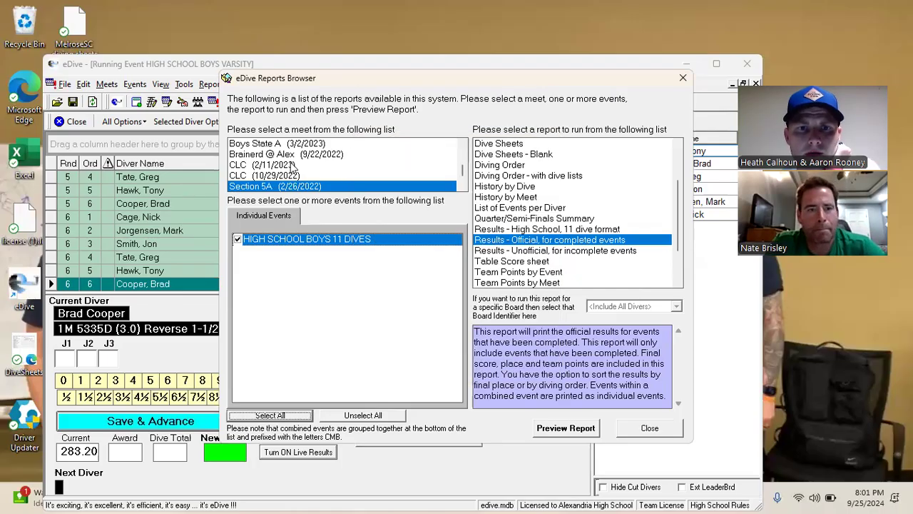
Preview Boardroom test's HIGH SCHOOL BOYS VARSITY official results by final place, showing six ranked divers
{"action": "scroll", "coordinate": [275, 172], "scroll_direction": "down", "scroll_amount": 3}
{"action": "scroll", "coordinate": [283, 168], "scroll_direction": "up", "scroll_amount": 10}
{"action": "scroll", "coordinate": [282, 168], "scroll_direction": "down", "scroll_amount": 2}
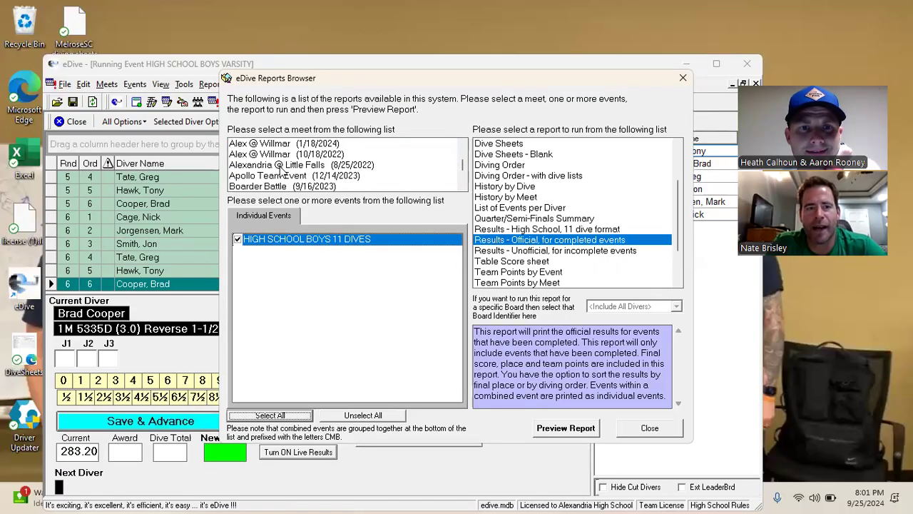
{"action": "scroll", "coordinate": [283, 169], "scroll_direction": "down", "scroll_amount": 2}
{"action": "left_click", "coordinate": [264, 175]}
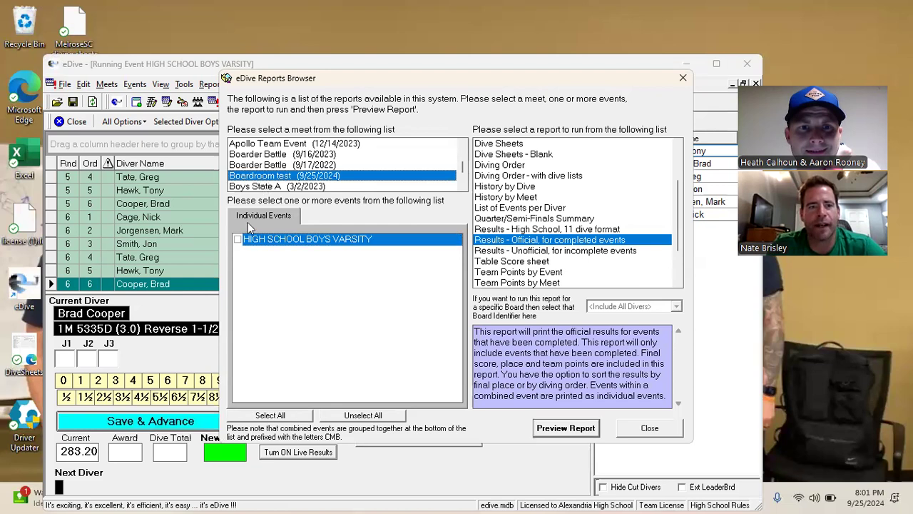
{"action": "left_click", "coordinate": [238, 240]}
{"action": "left_click", "coordinate": [571, 428]}
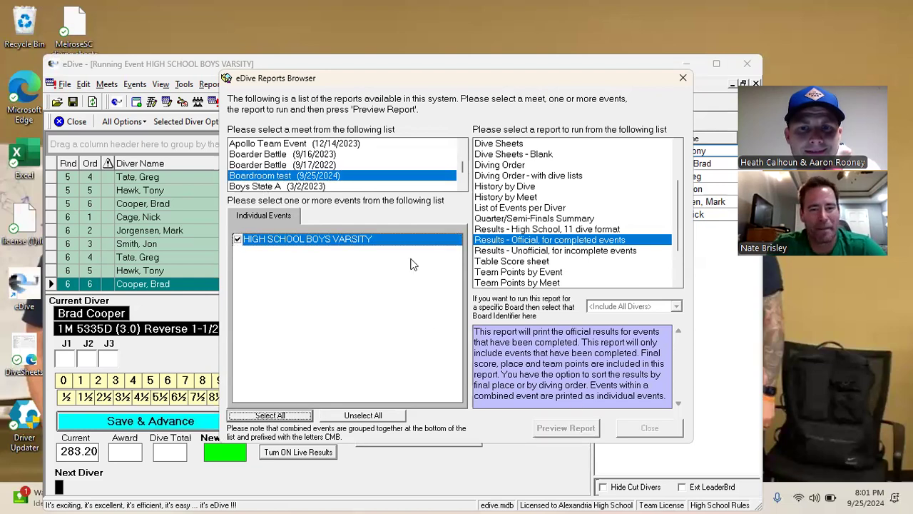
{"action": "left_click", "coordinate": [421, 364]}
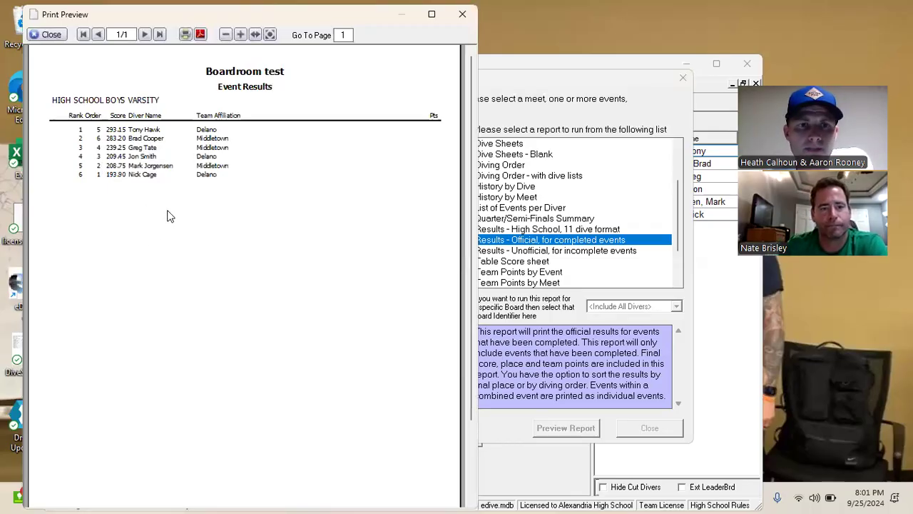
{"action": "left_click", "coordinate": [52, 35]}
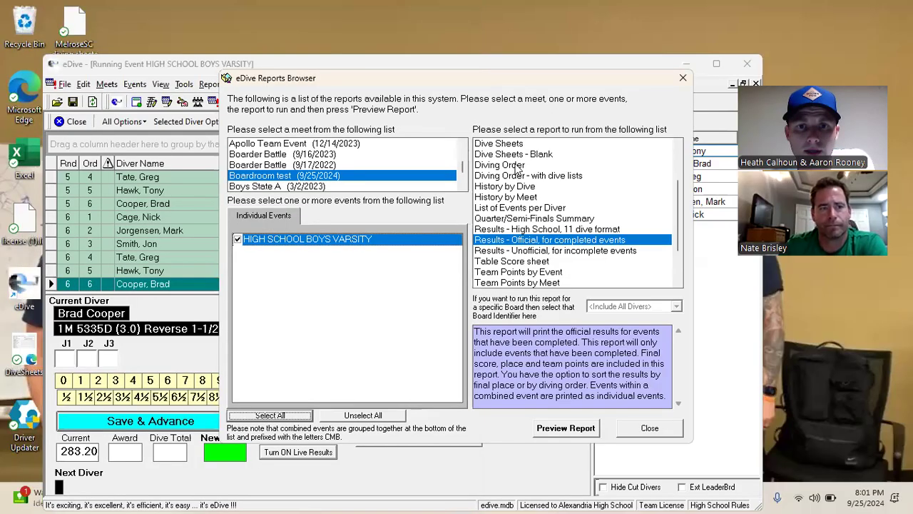
Preview the Dive Sheets report for the varsity event with default options
{"action": "left_click", "coordinate": [517, 145]}
{"action": "left_click", "coordinate": [560, 428]}
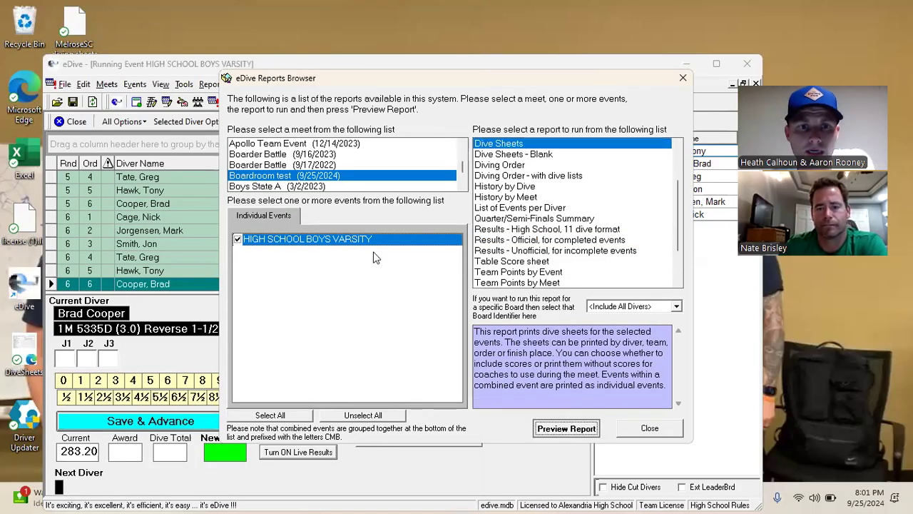
{"action": "left_click", "coordinate": [128, 296]}
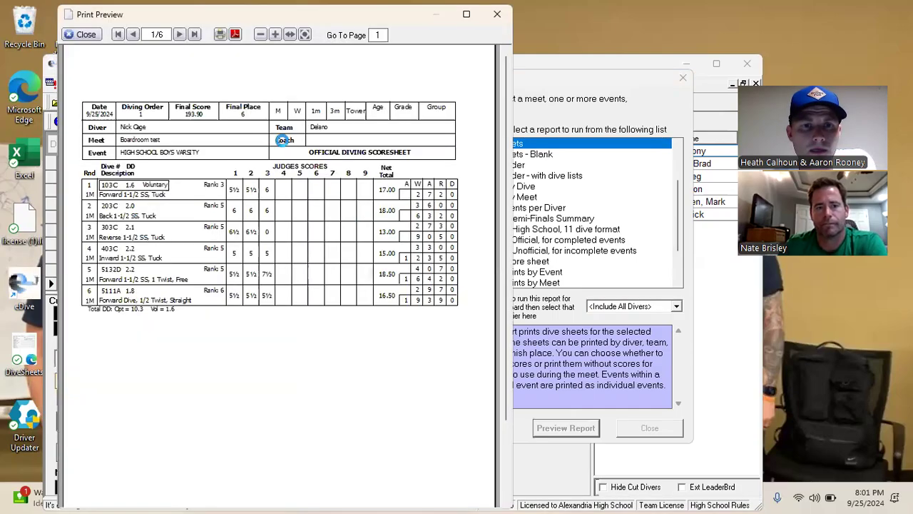
{"action": "left_click_drag", "start_coordinate": [140, 20], "coordinate": [114, 81]}
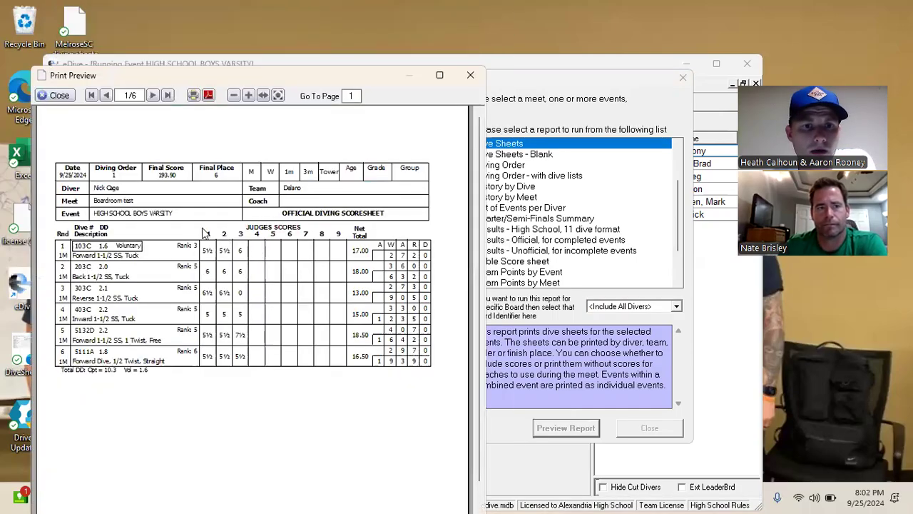
Page through all six varsity dive sheets, then close the preview and the Reports Browser
{"action": "left_click", "coordinate": [154, 95]}
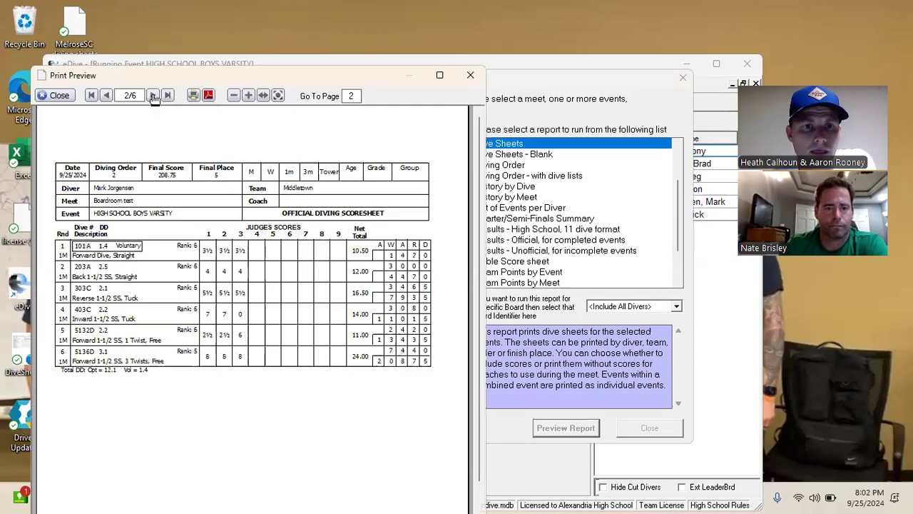
{"action": "left_click", "coordinate": [153, 95]}
{"action": "left_click", "coordinate": [154, 95]}
{"action": "left_click", "coordinate": [153, 96]}
{"action": "left_click", "coordinate": [154, 96]}
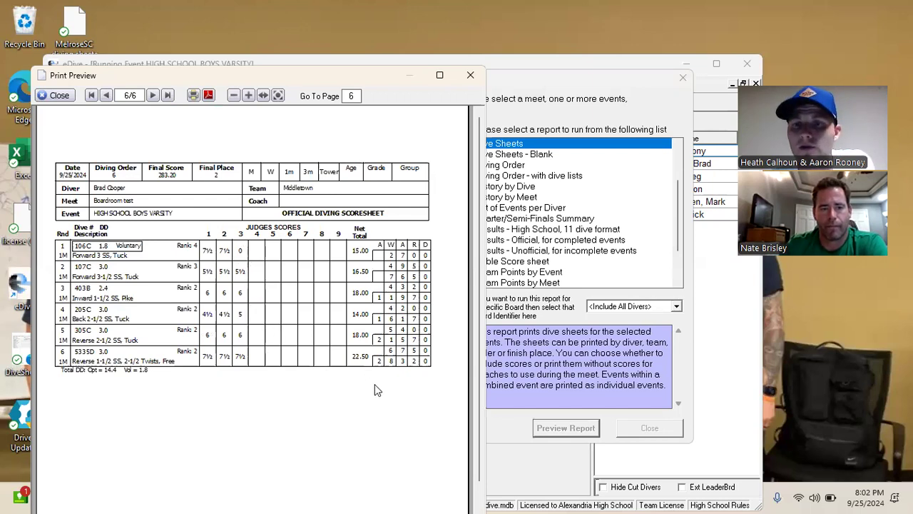
{"action": "left_click", "coordinate": [71, 99]}
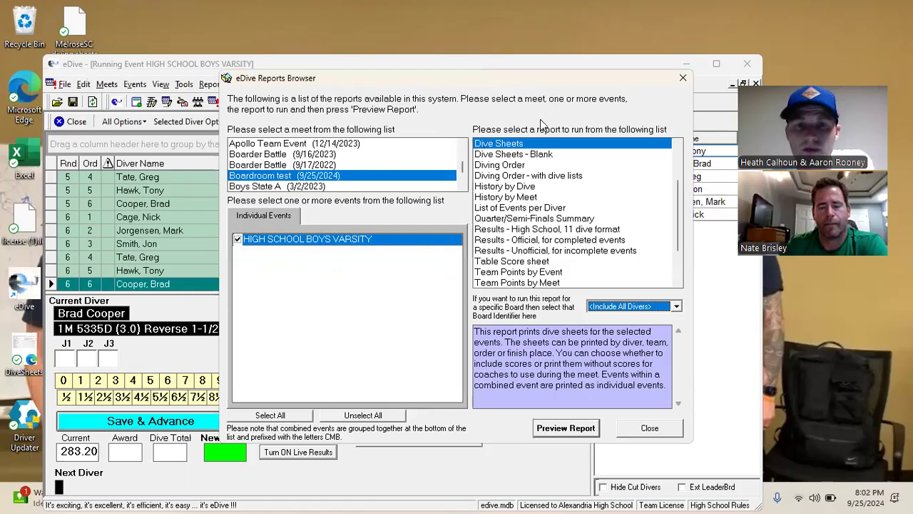
{"action": "left_click", "coordinate": [681, 79]}
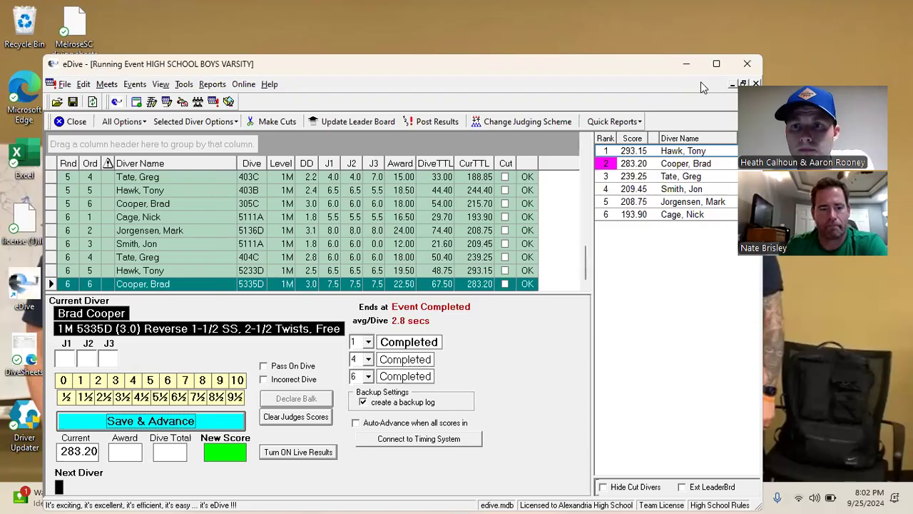